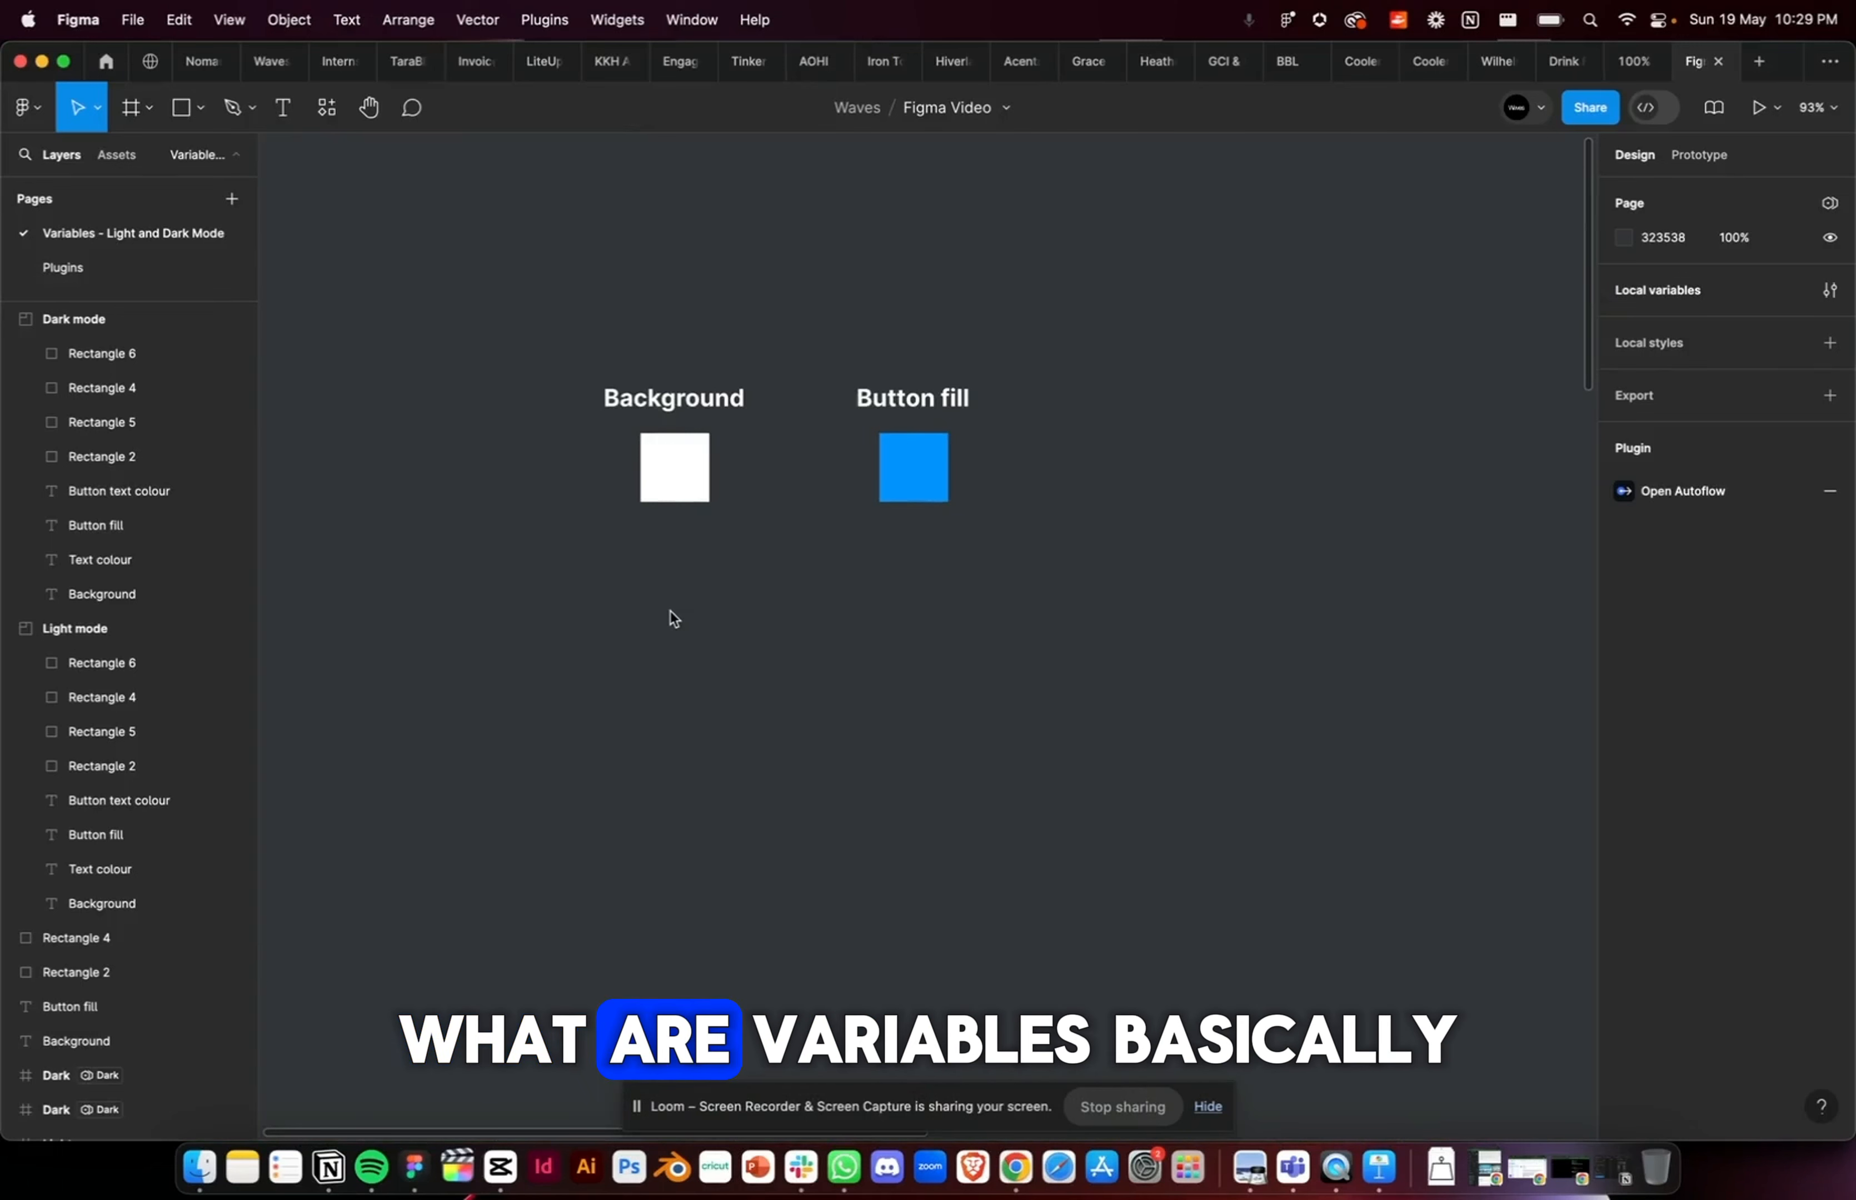
Step: Examine the sample Background and Button fill colour swatches on the canvas
scroll(568, 385, up, 5)
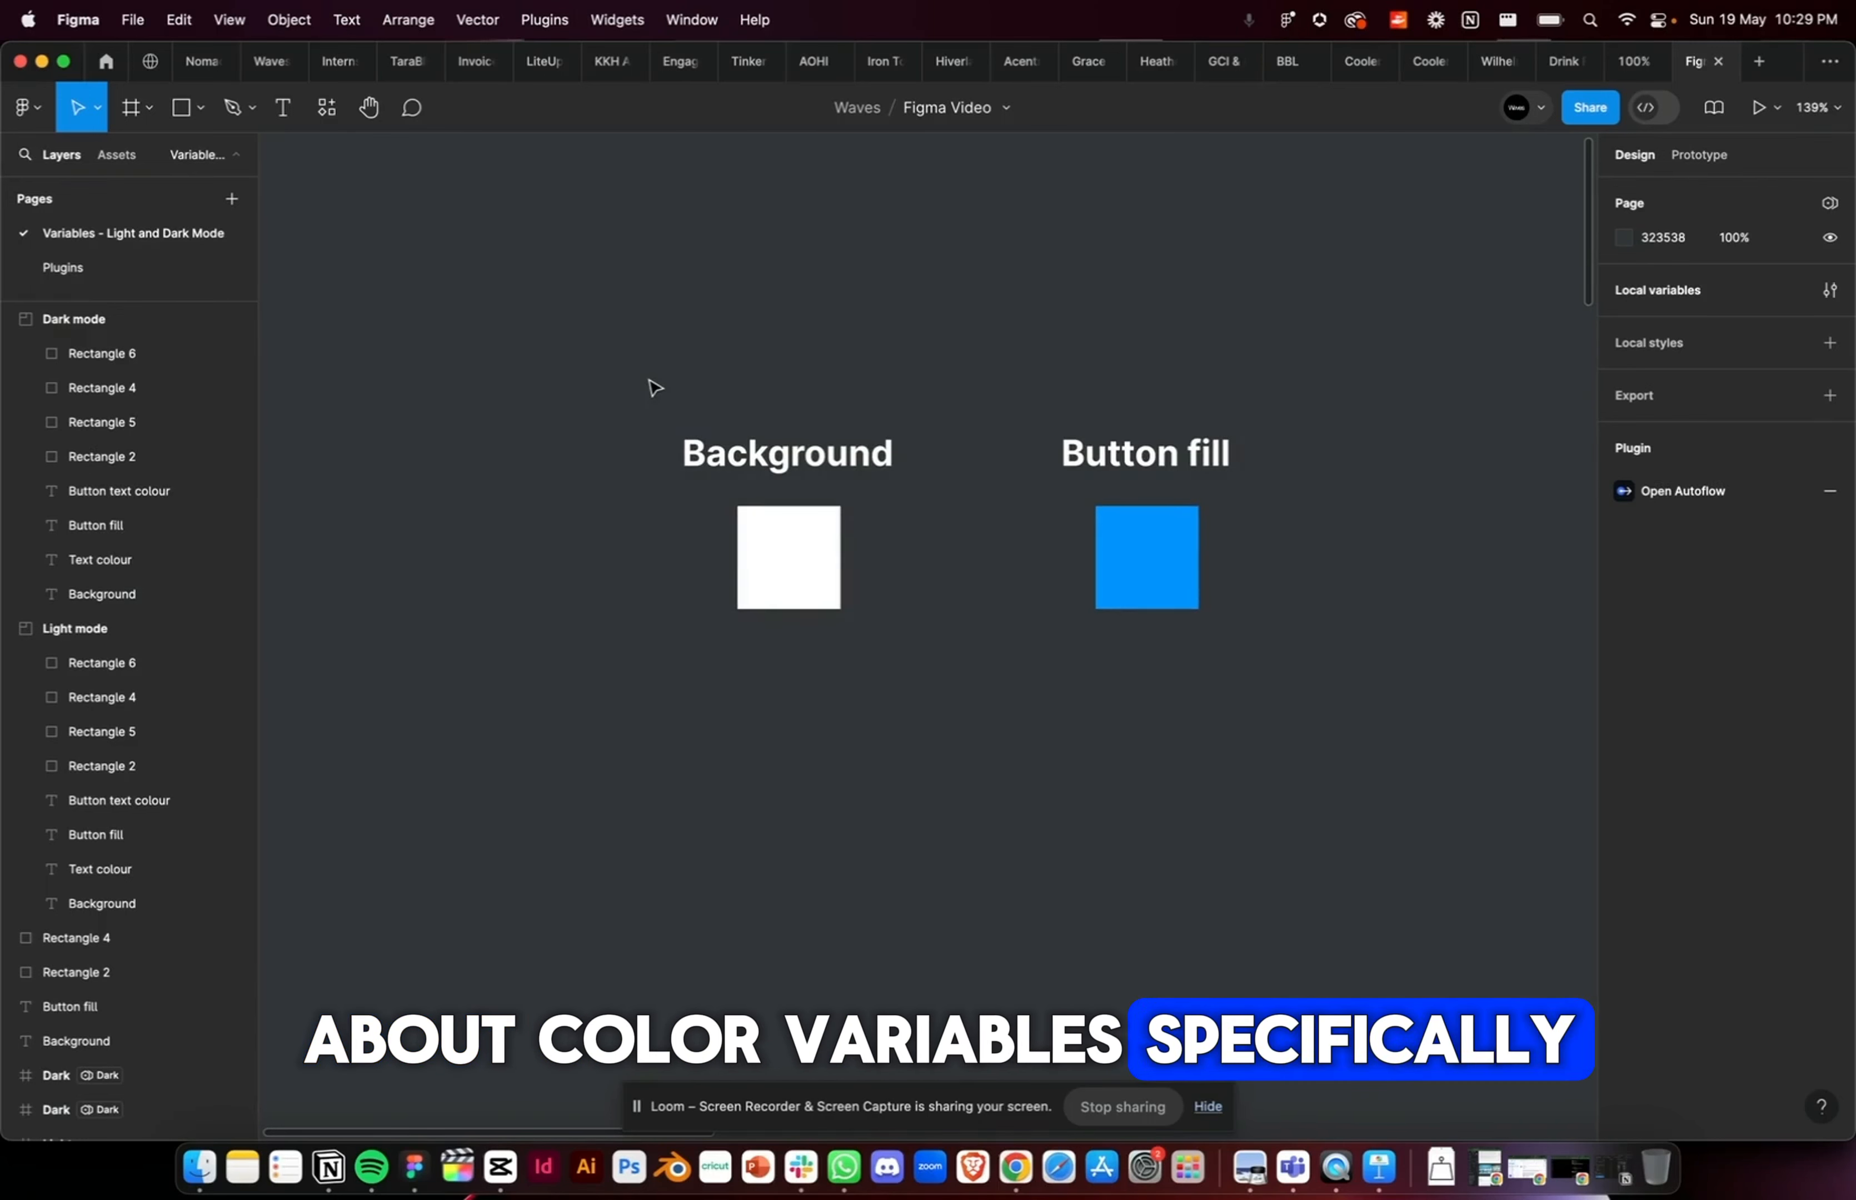
drag(644, 341, 908, 754)
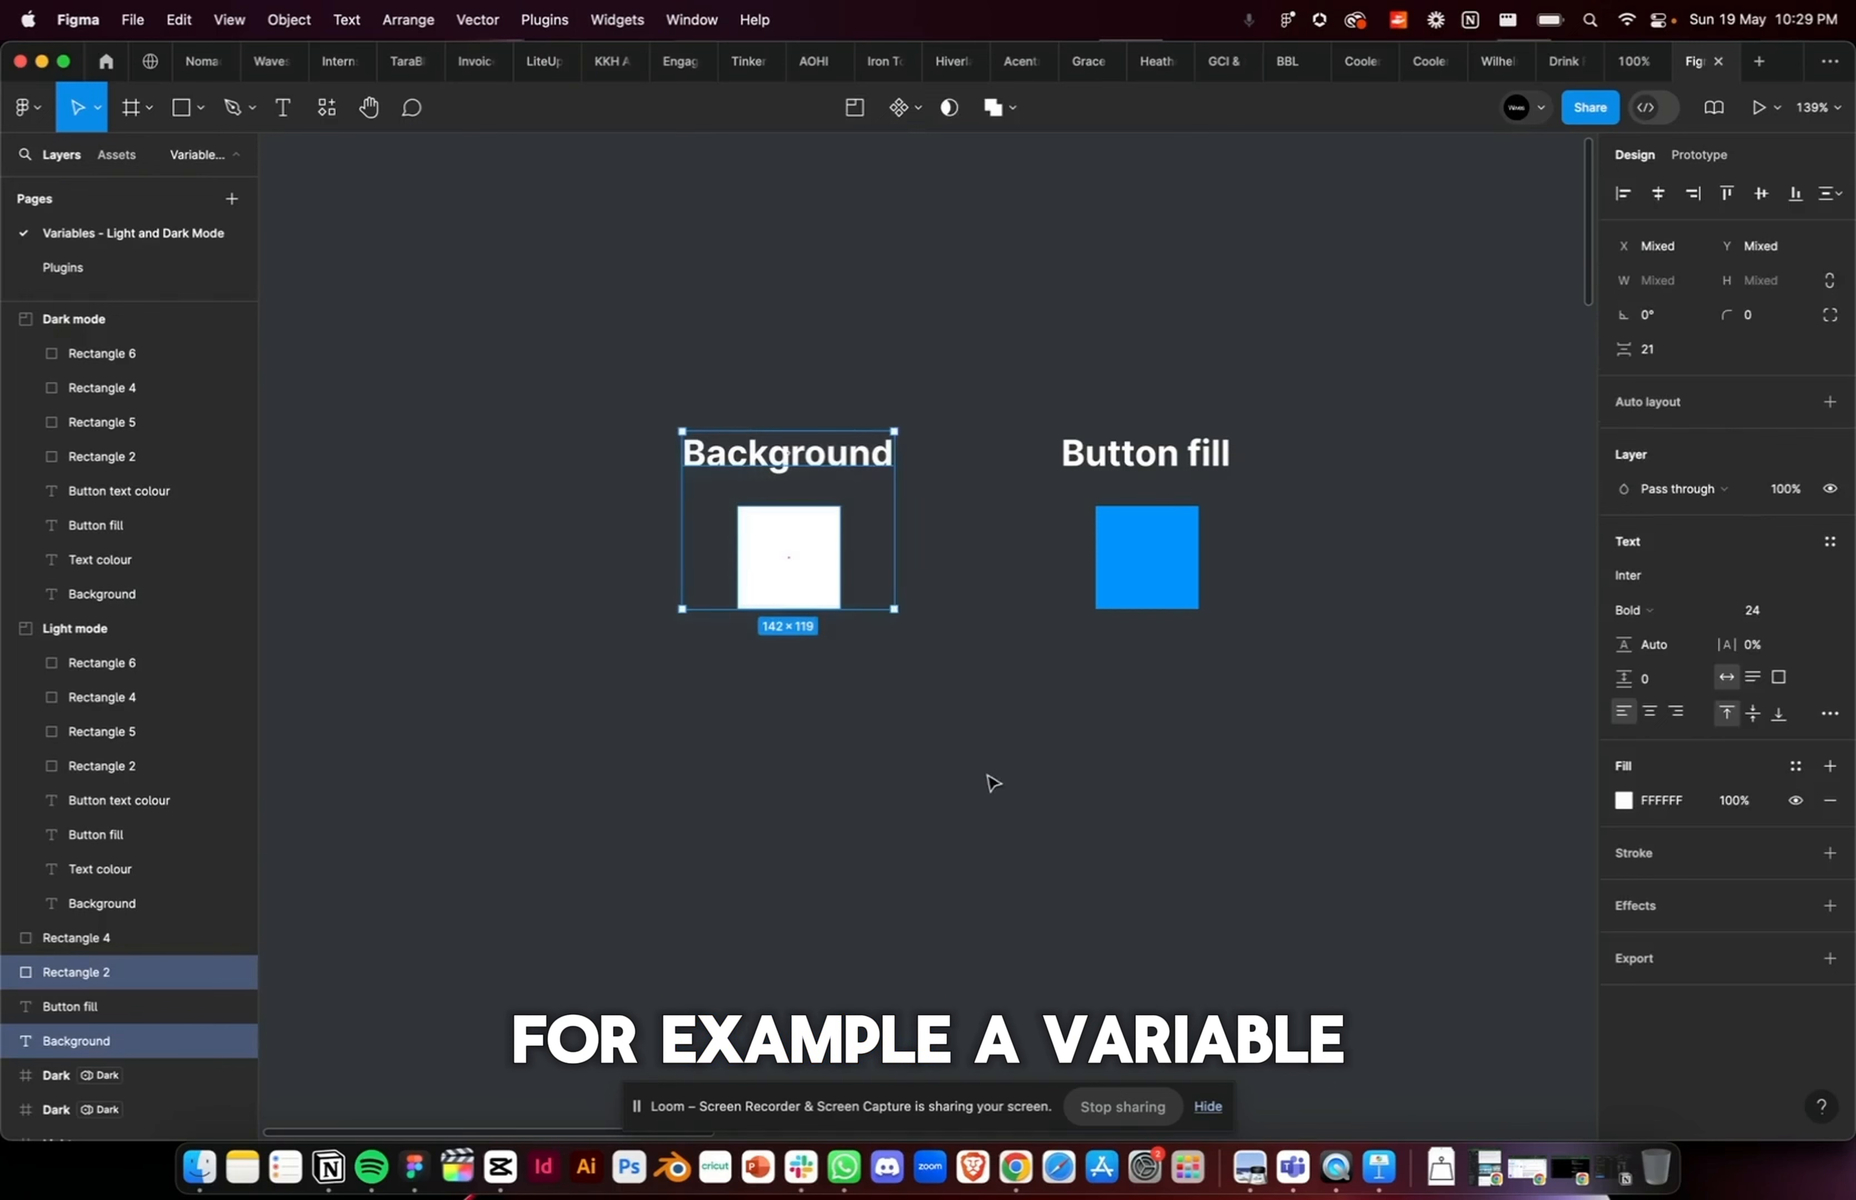
click(706, 502)
drag(576, 258, 1002, 802)
click(961, 753)
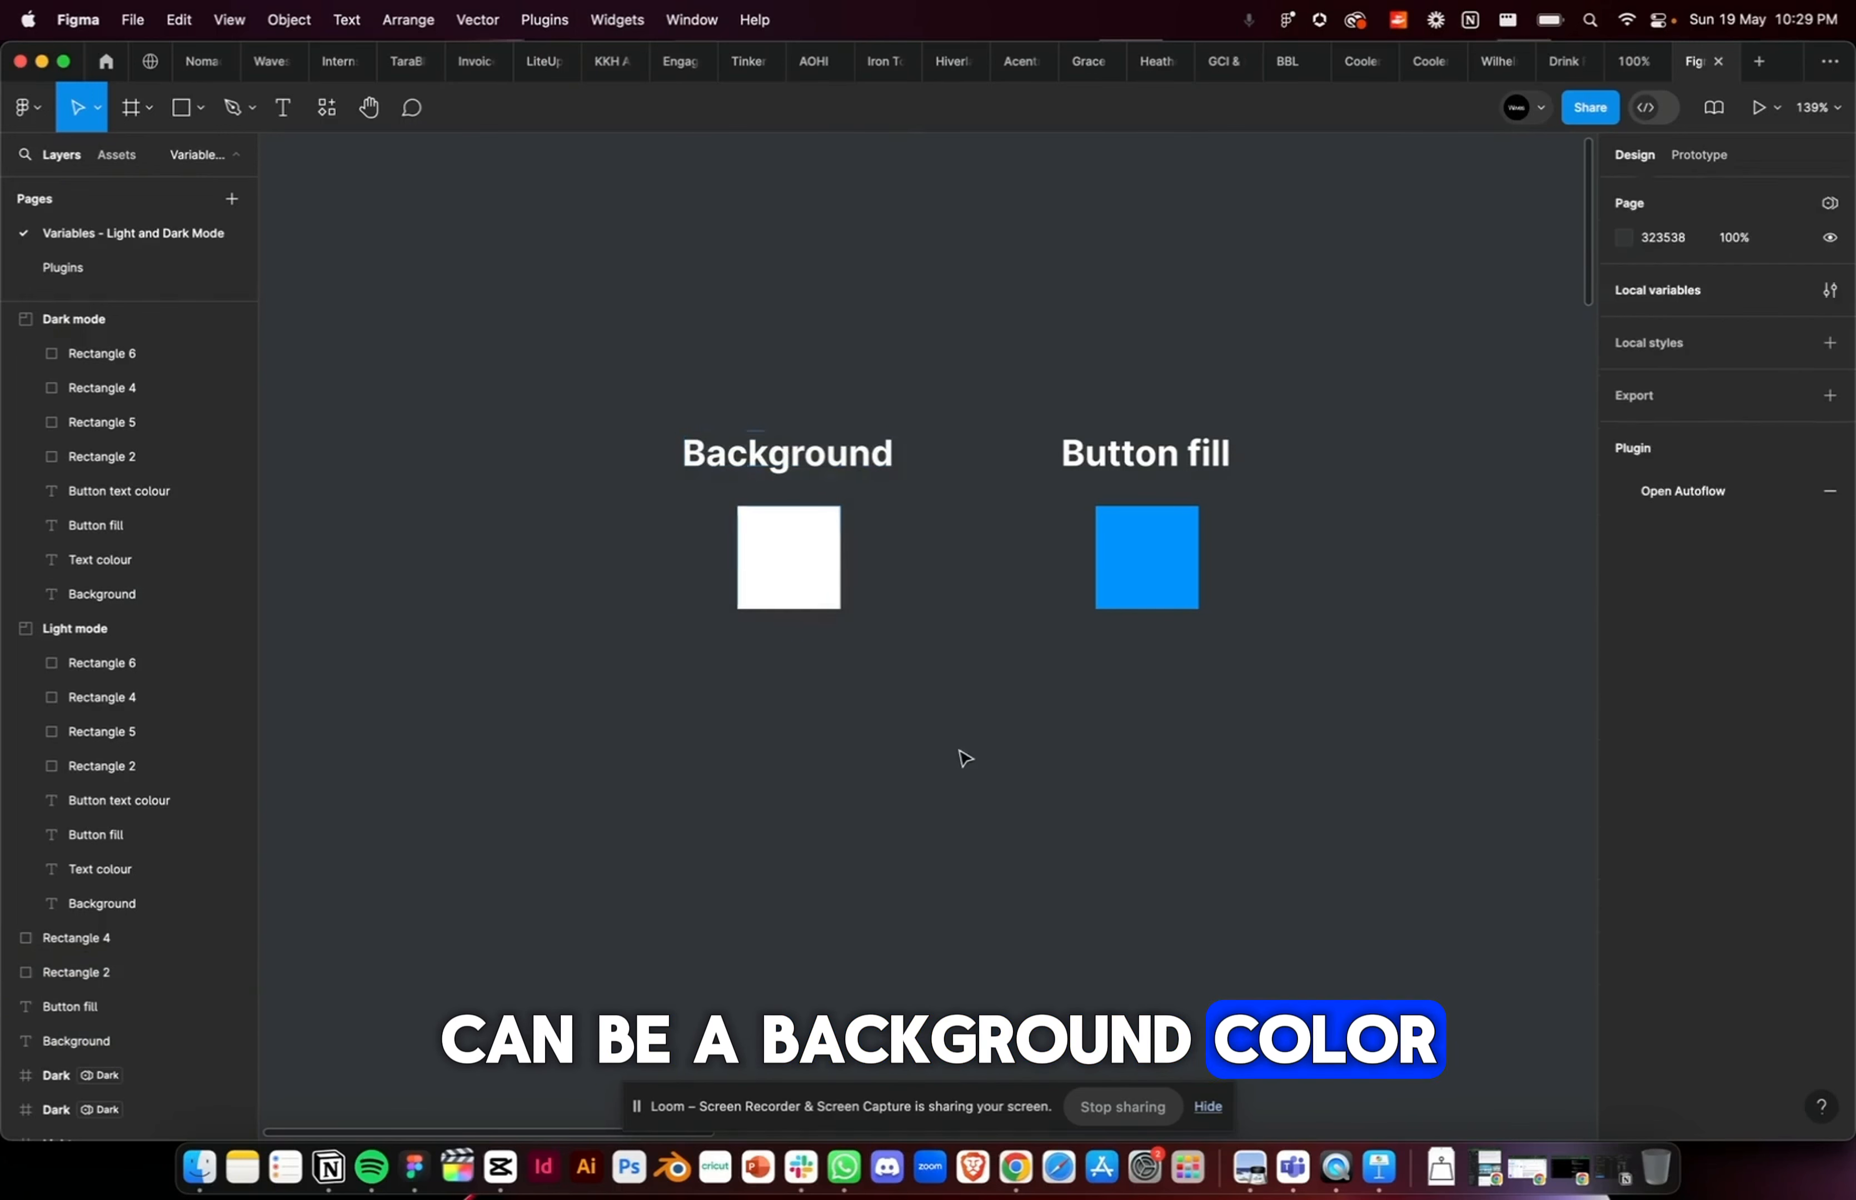
click(797, 580)
click(1436, 563)
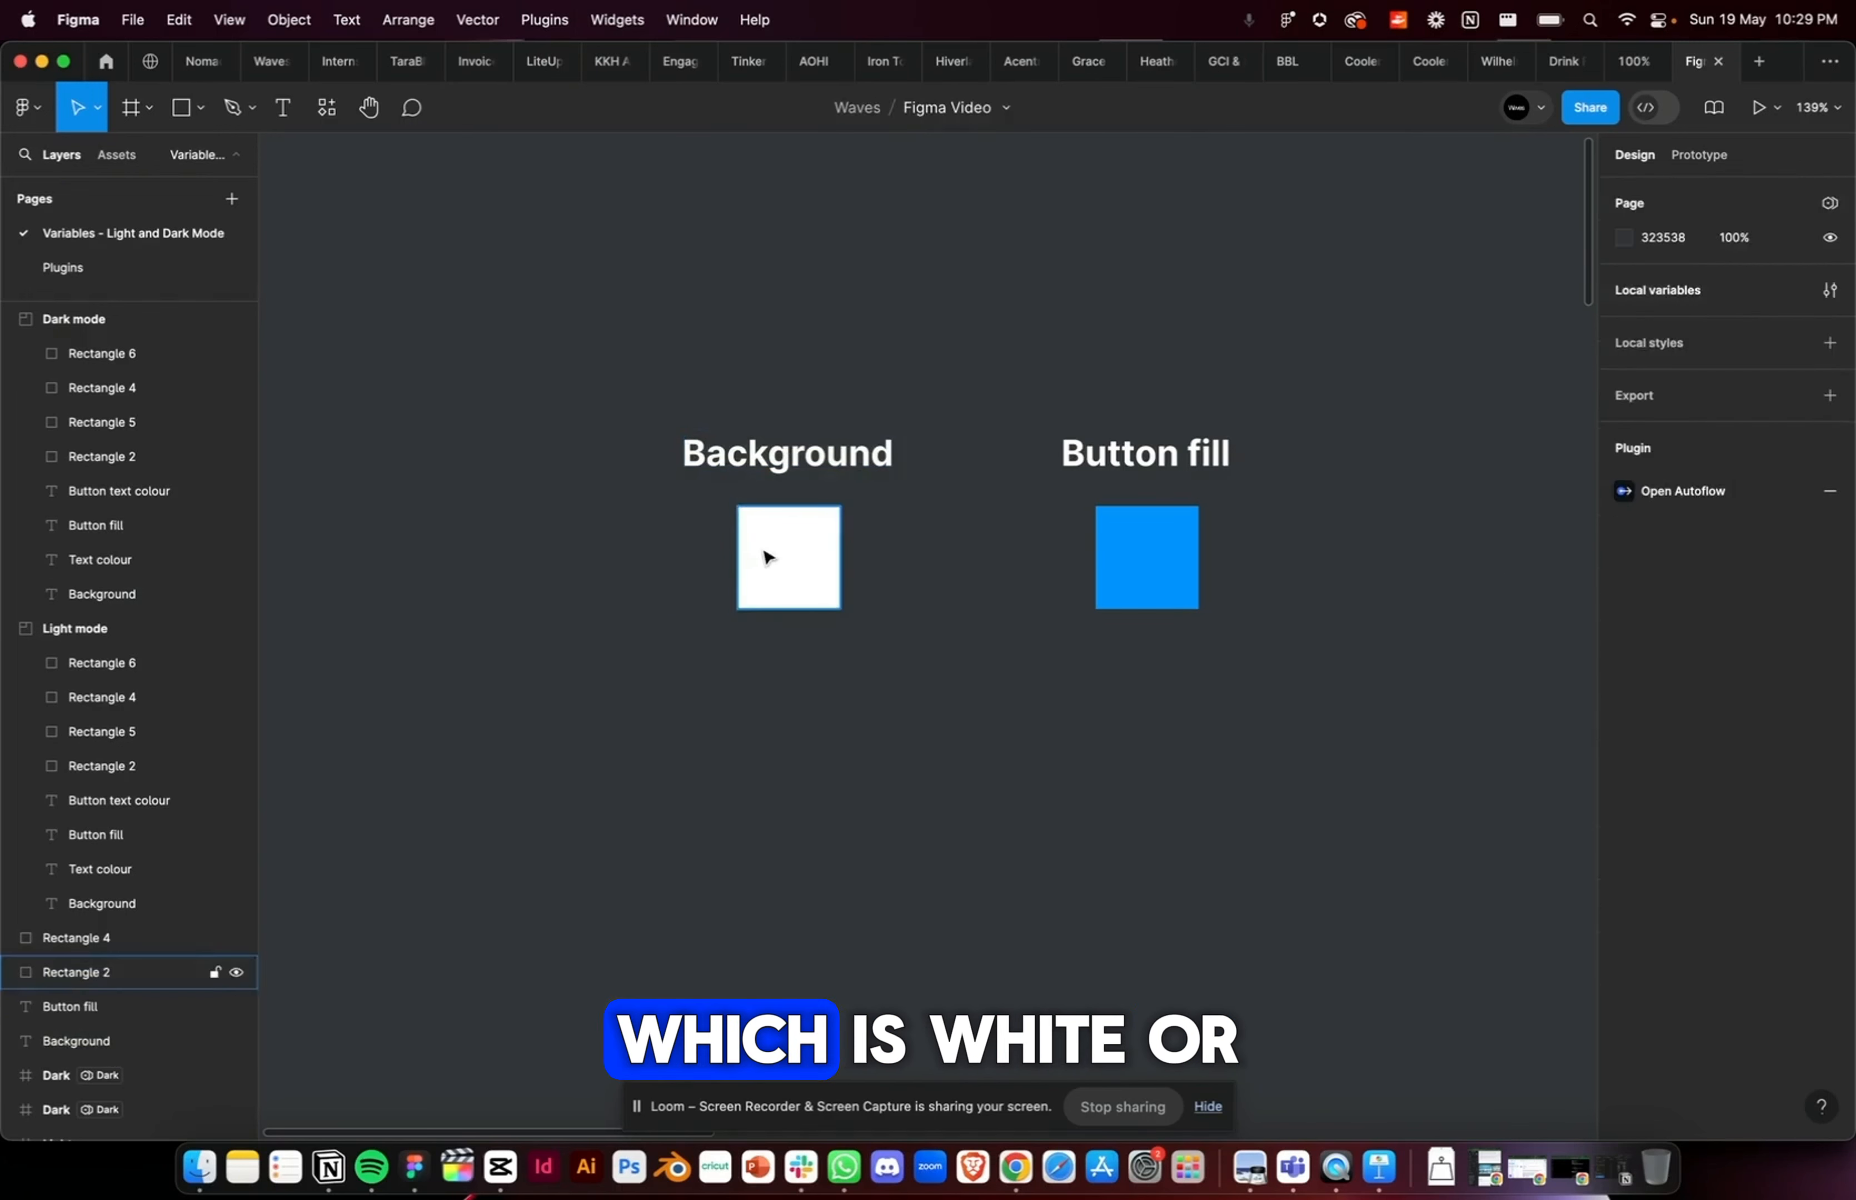
click(762, 552)
drag(1020, 321, 1338, 734)
click(1292, 700)
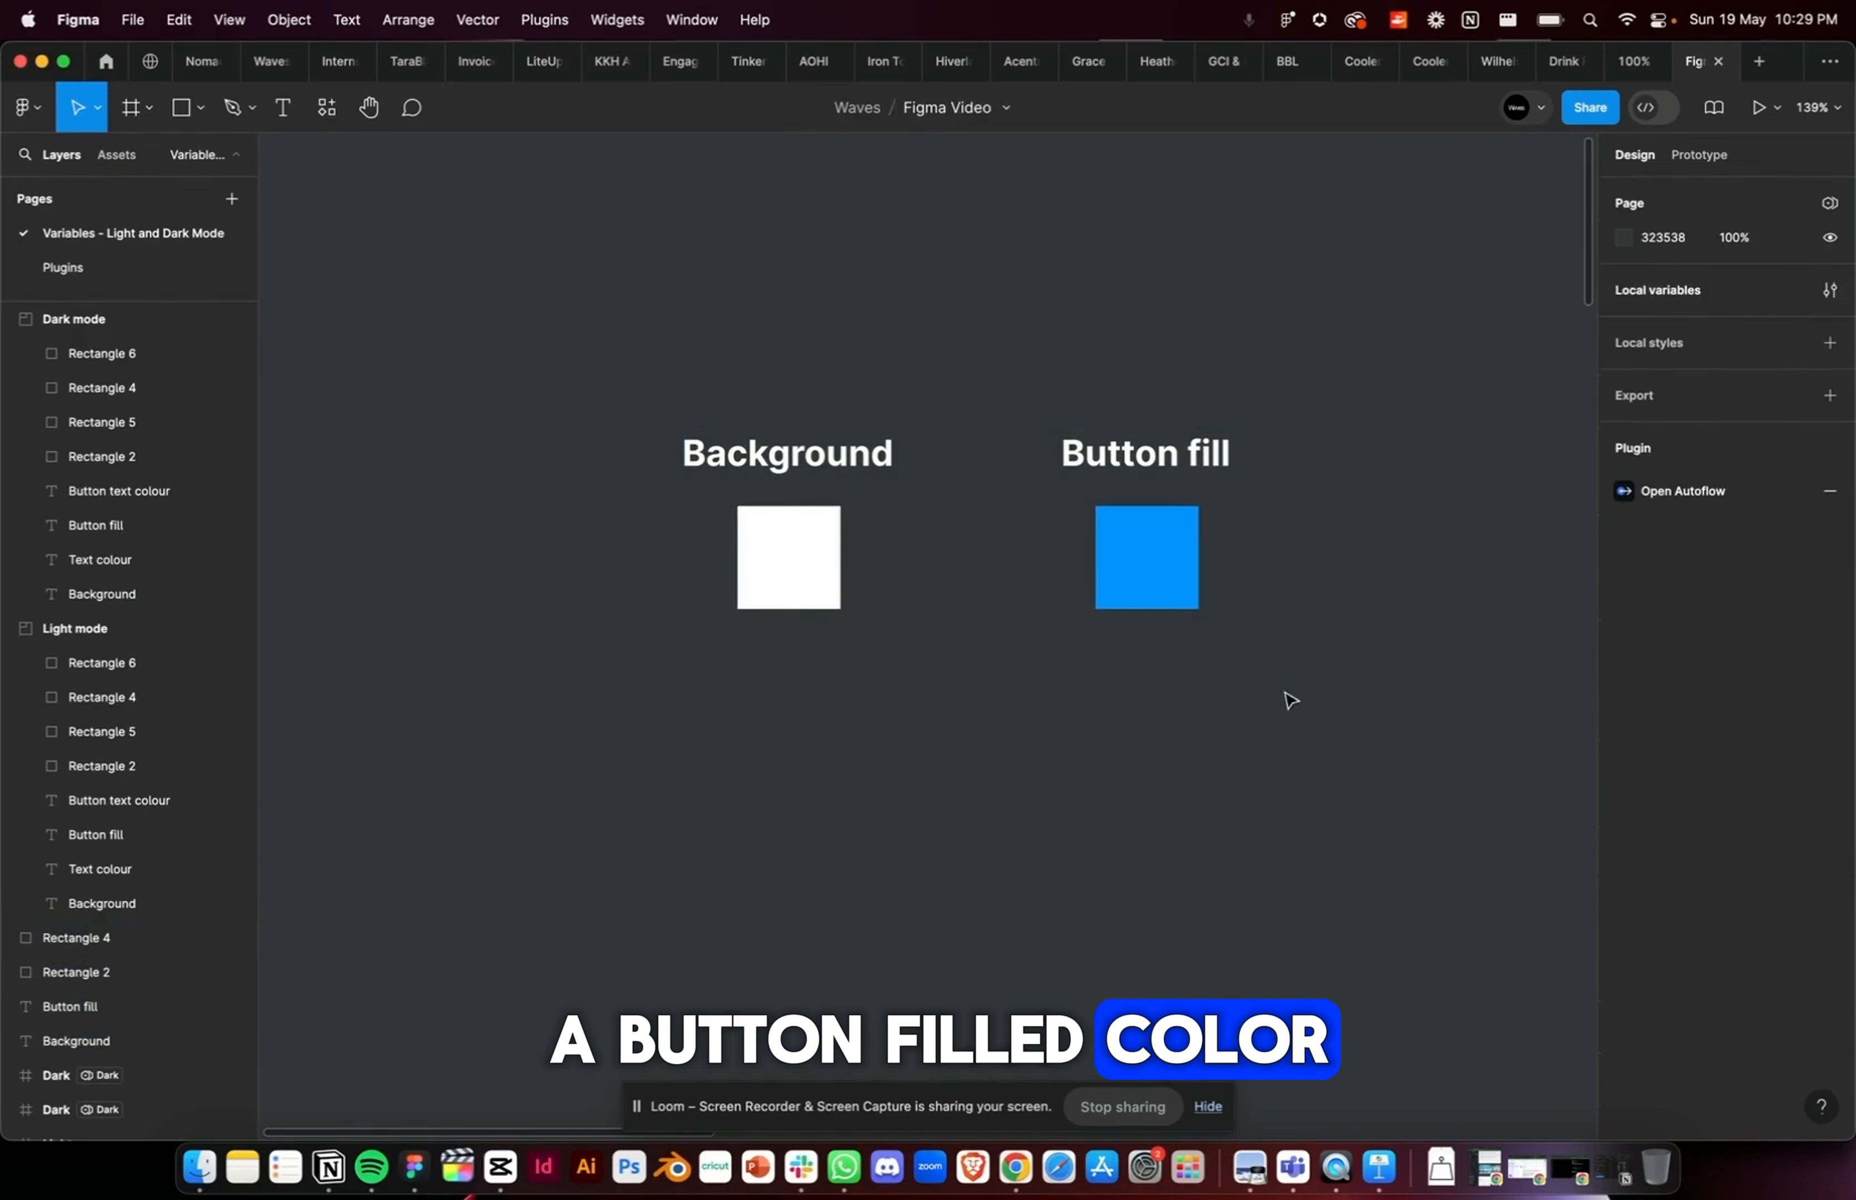
click(1164, 550)
click(1341, 542)
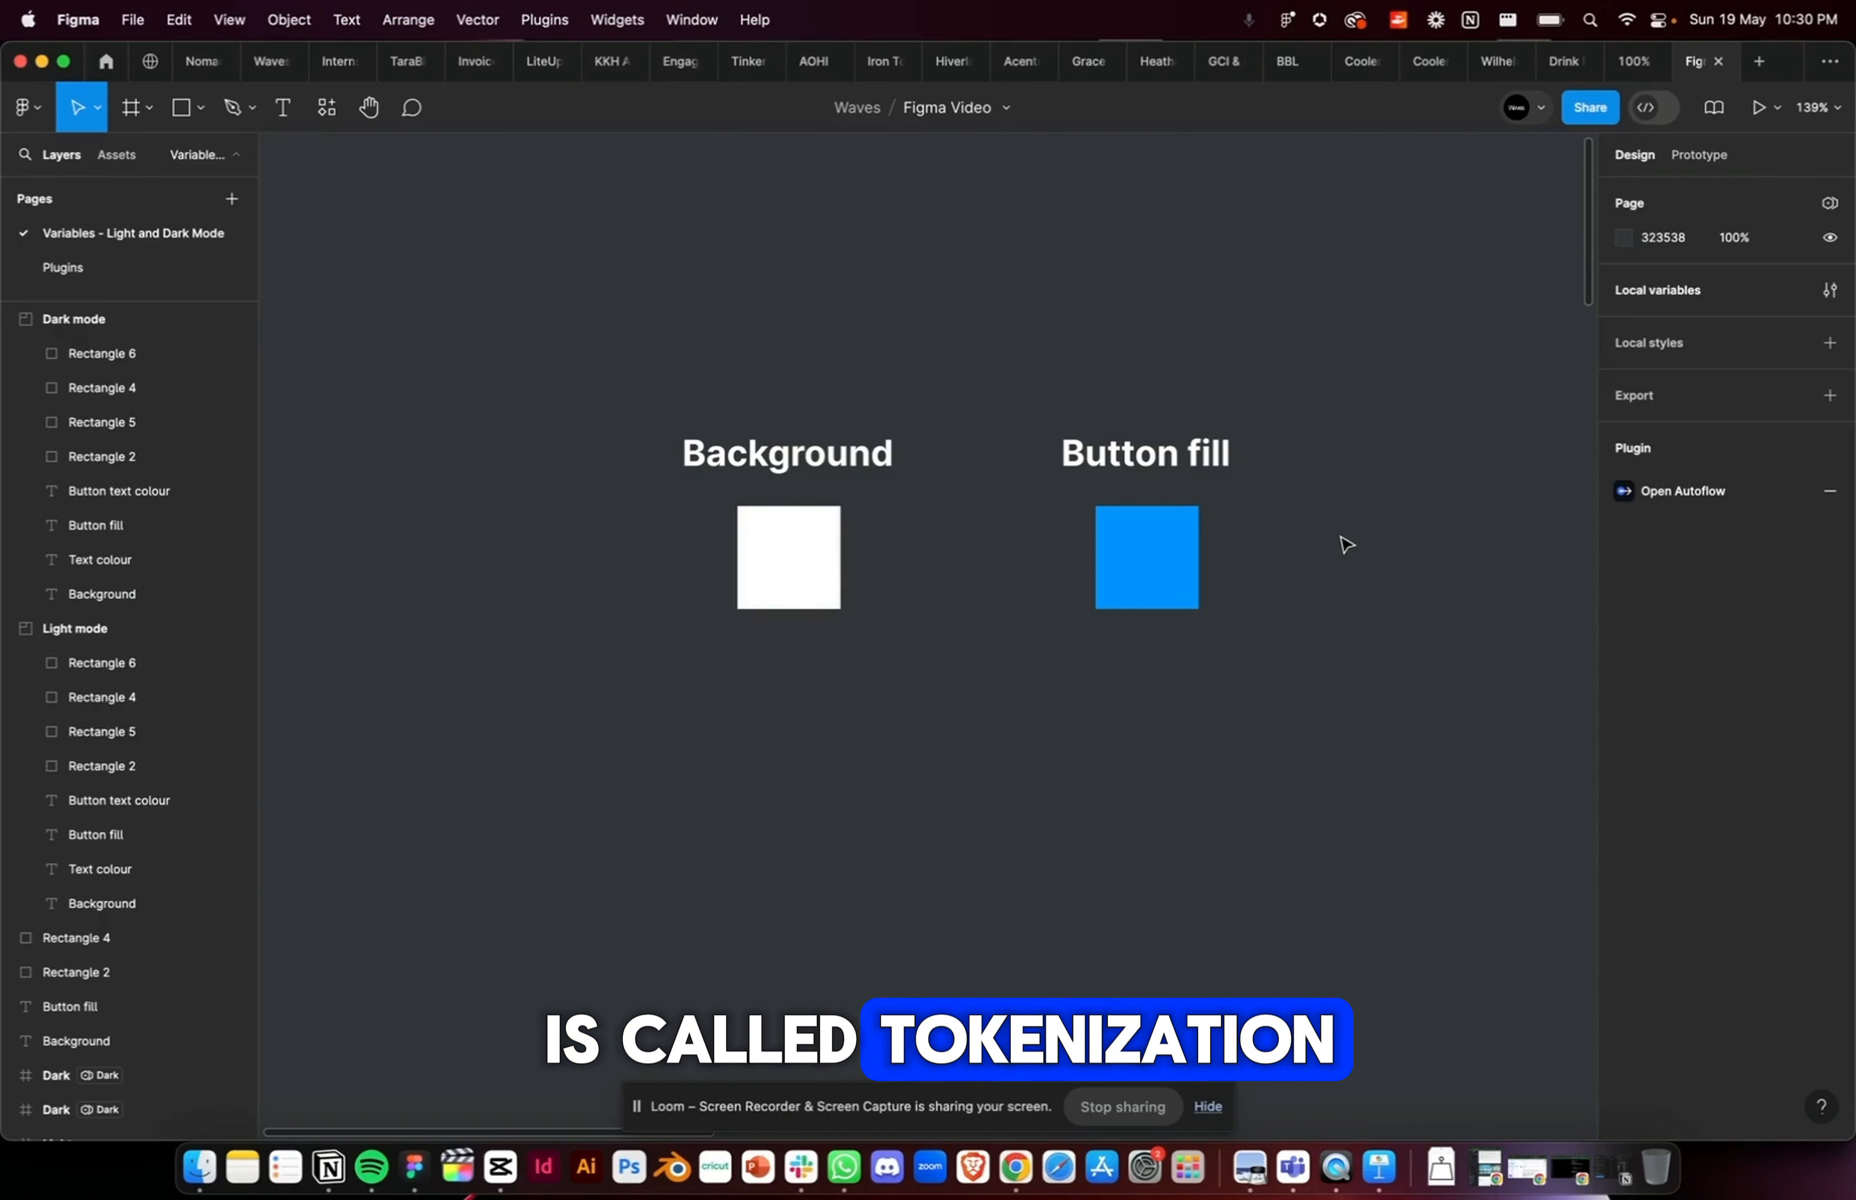
Step: Move the Dark mode section closer to the Light mode section, placing it at X 947
scroll(1347, 543, right, 10)
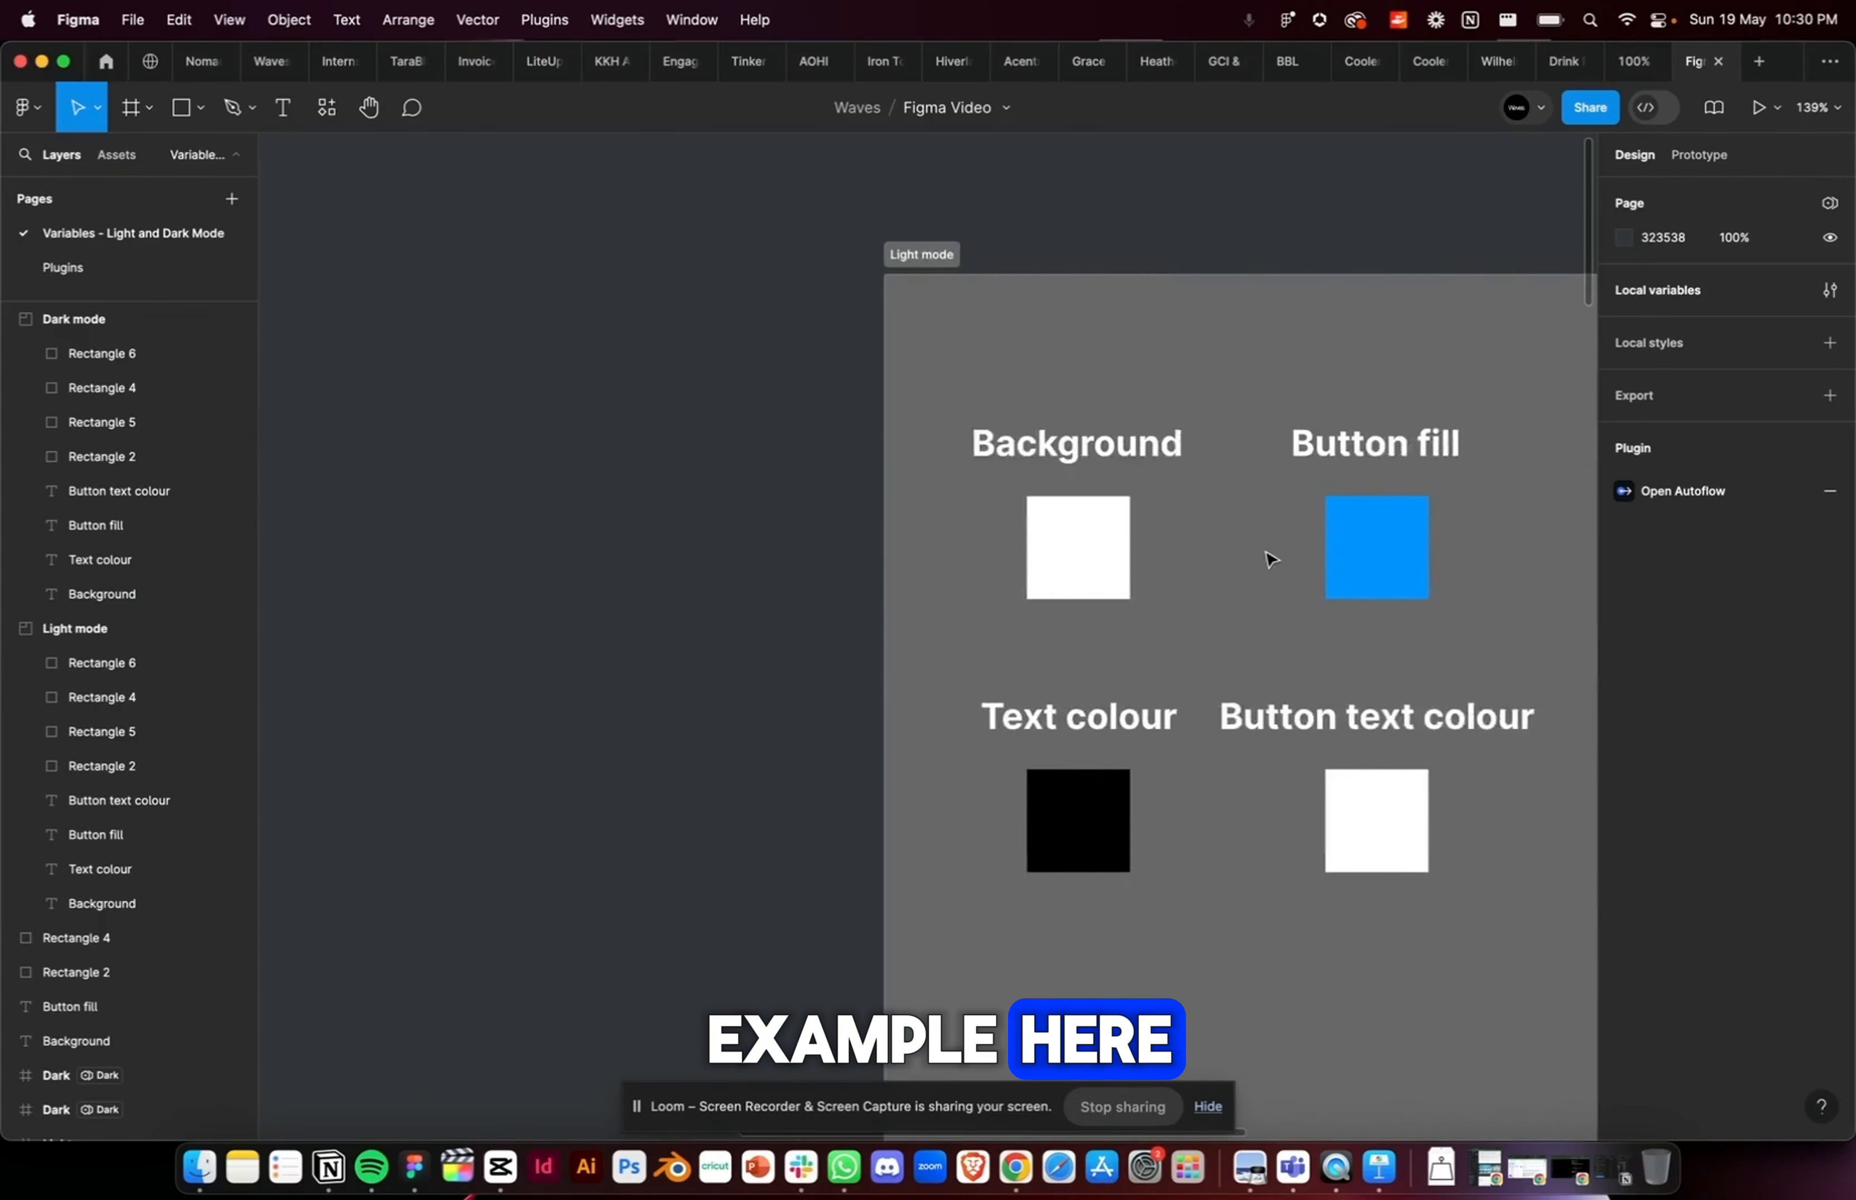
scroll(1270, 560, right, 10)
scroll(1270, 560, down, 3)
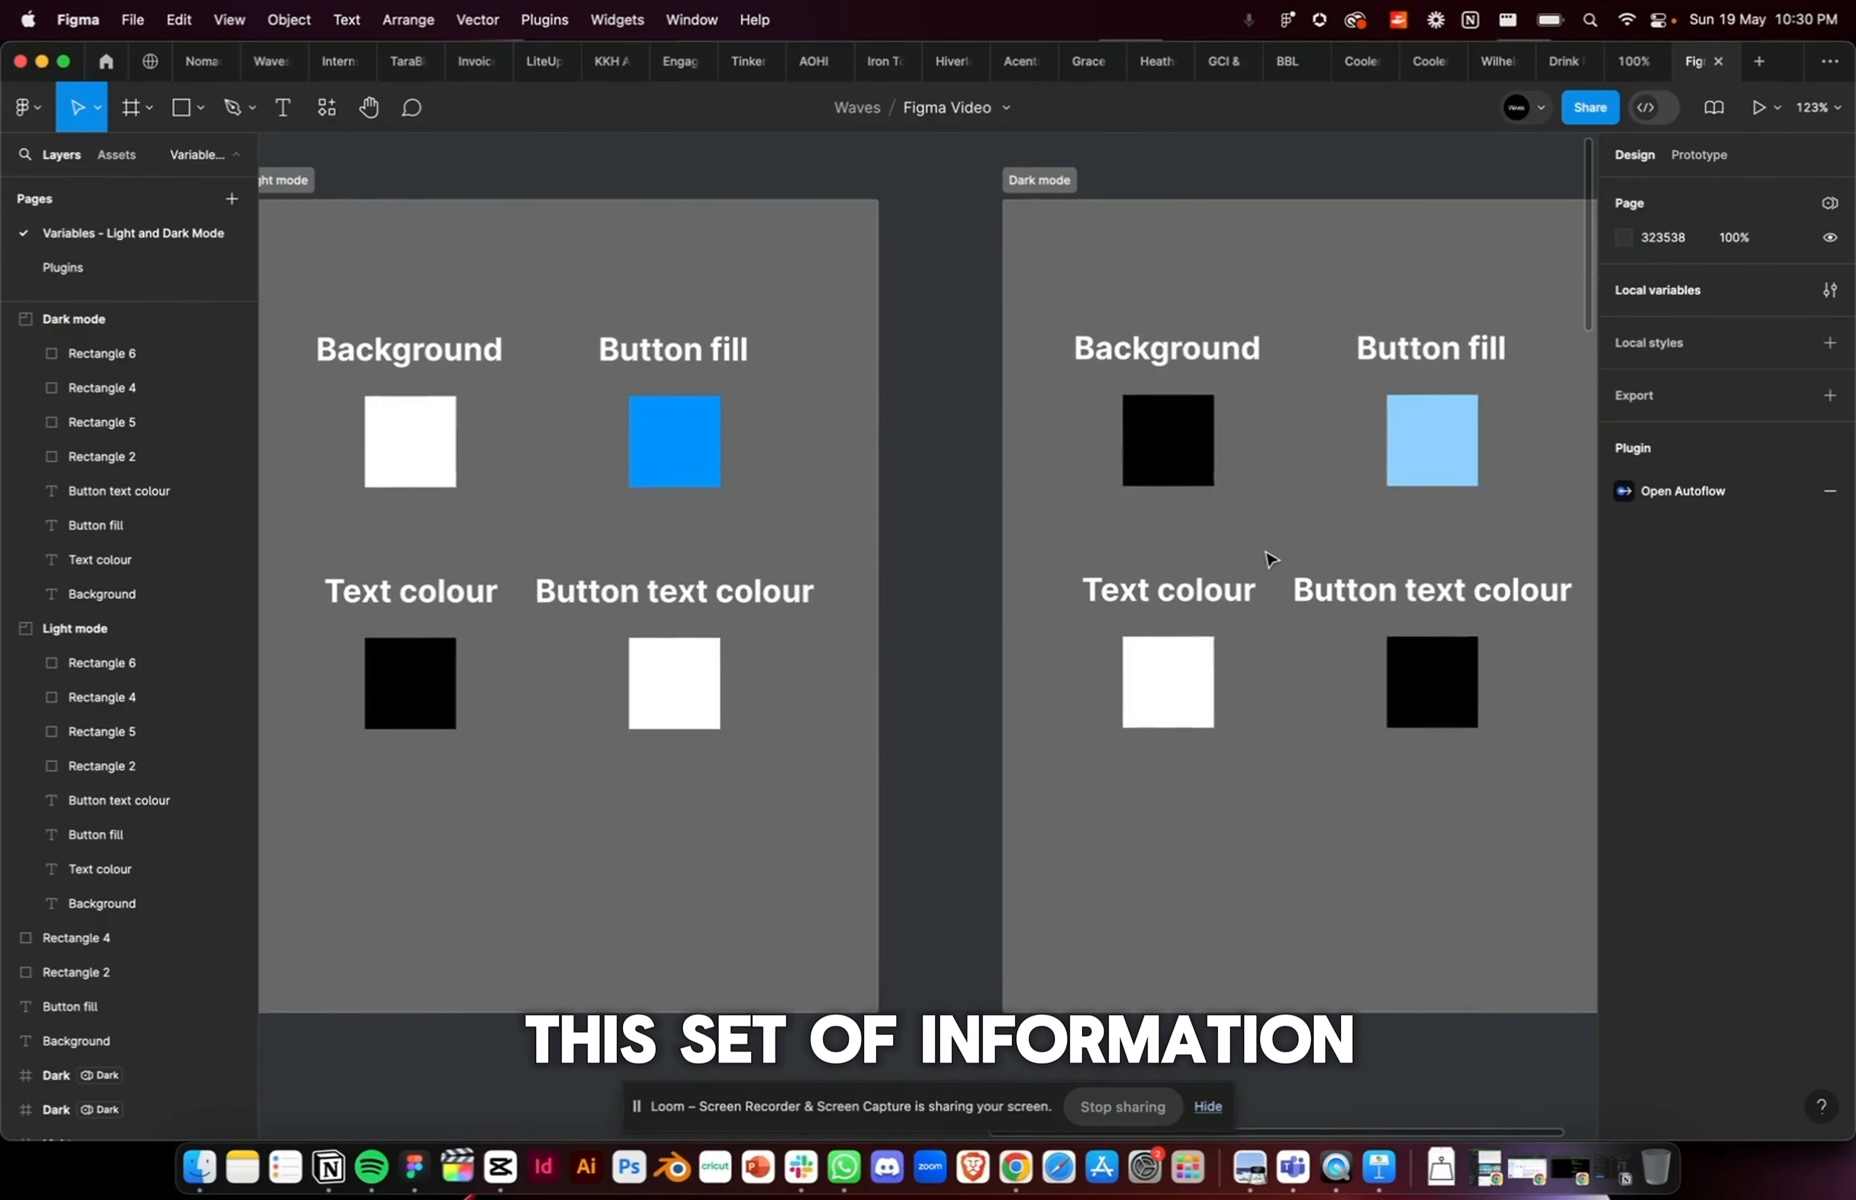
scroll(787, 290, down, 3)
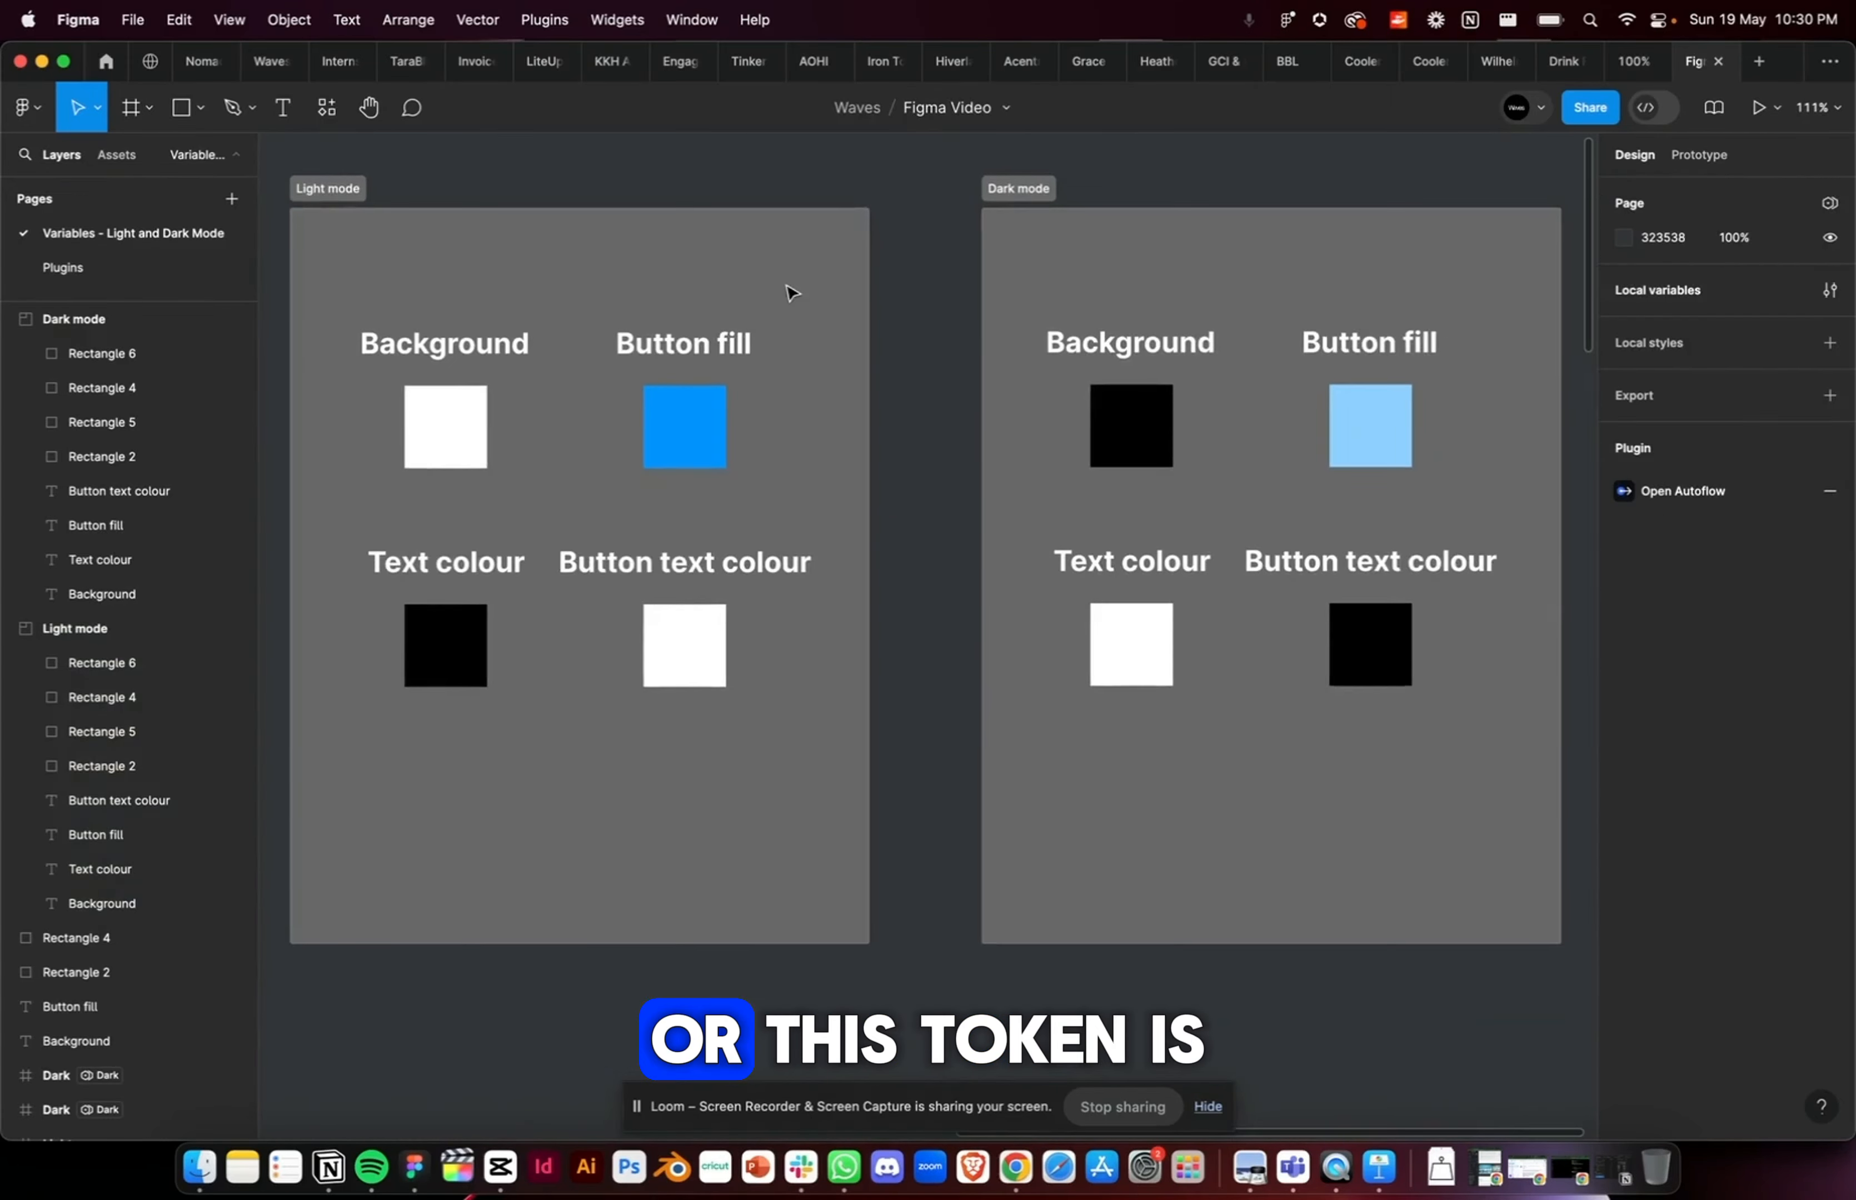
click(783, 272)
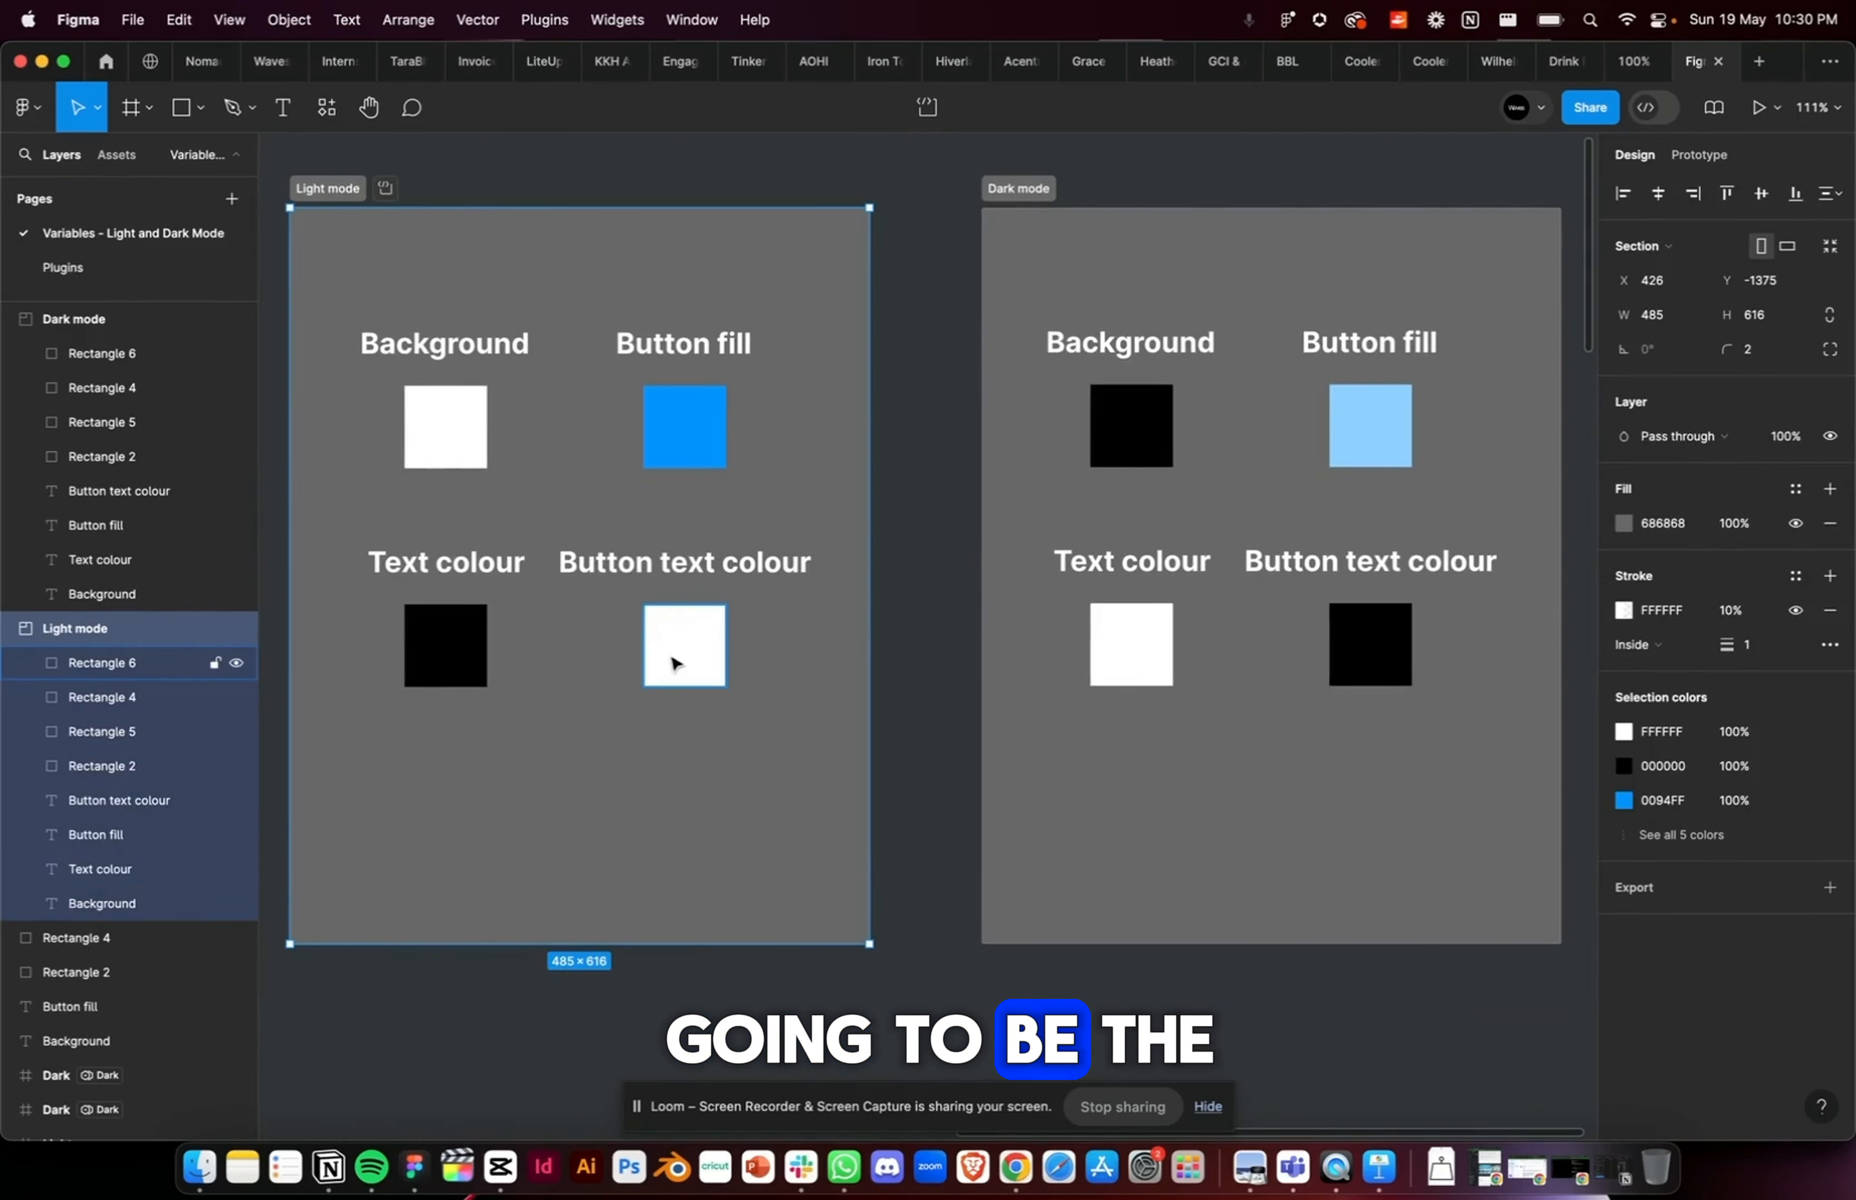
click(949, 281)
click(1068, 231)
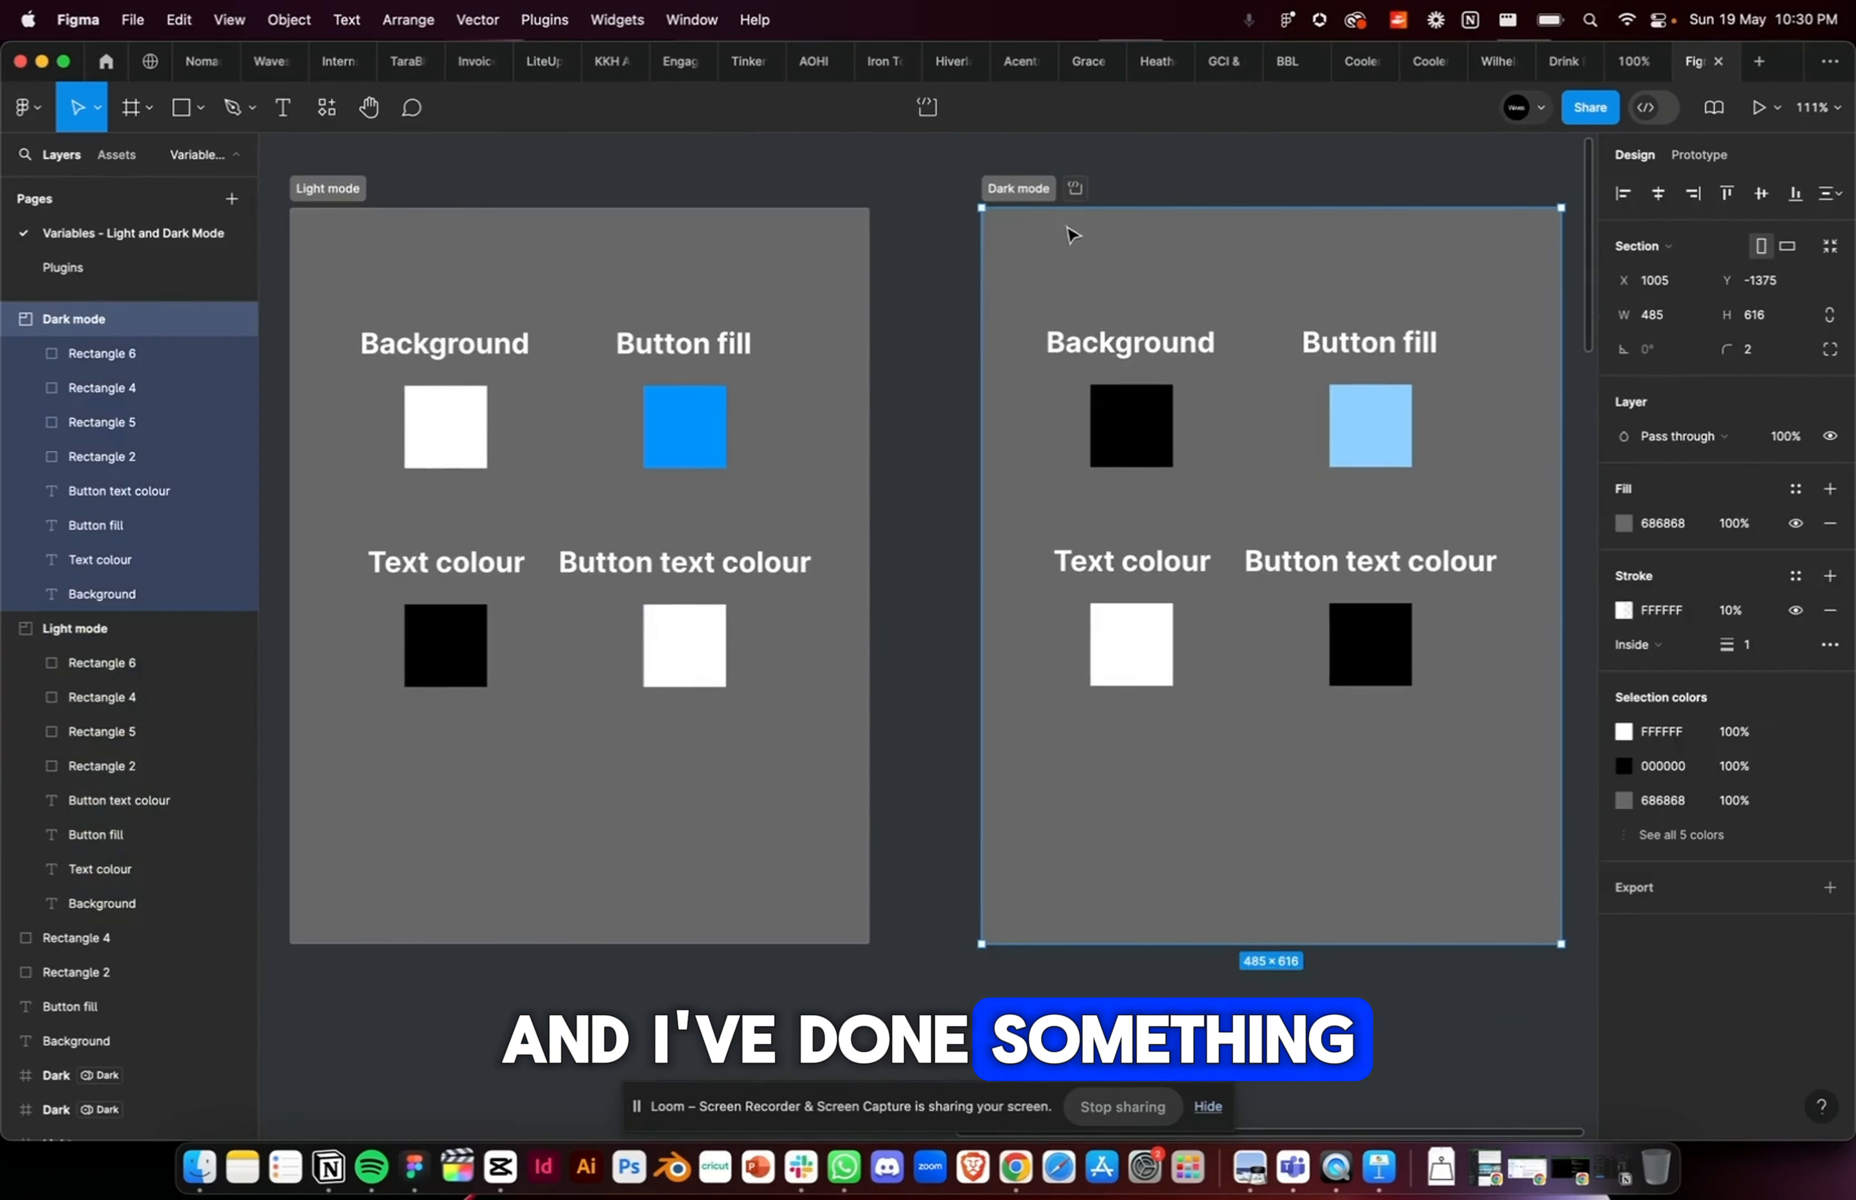
drag(1069, 232, 998, 231)
click(1051, 149)
Step: Compare the background, text, button fill and button text swatches of the Dark mode section with the Light mode section
click(1070, 433)
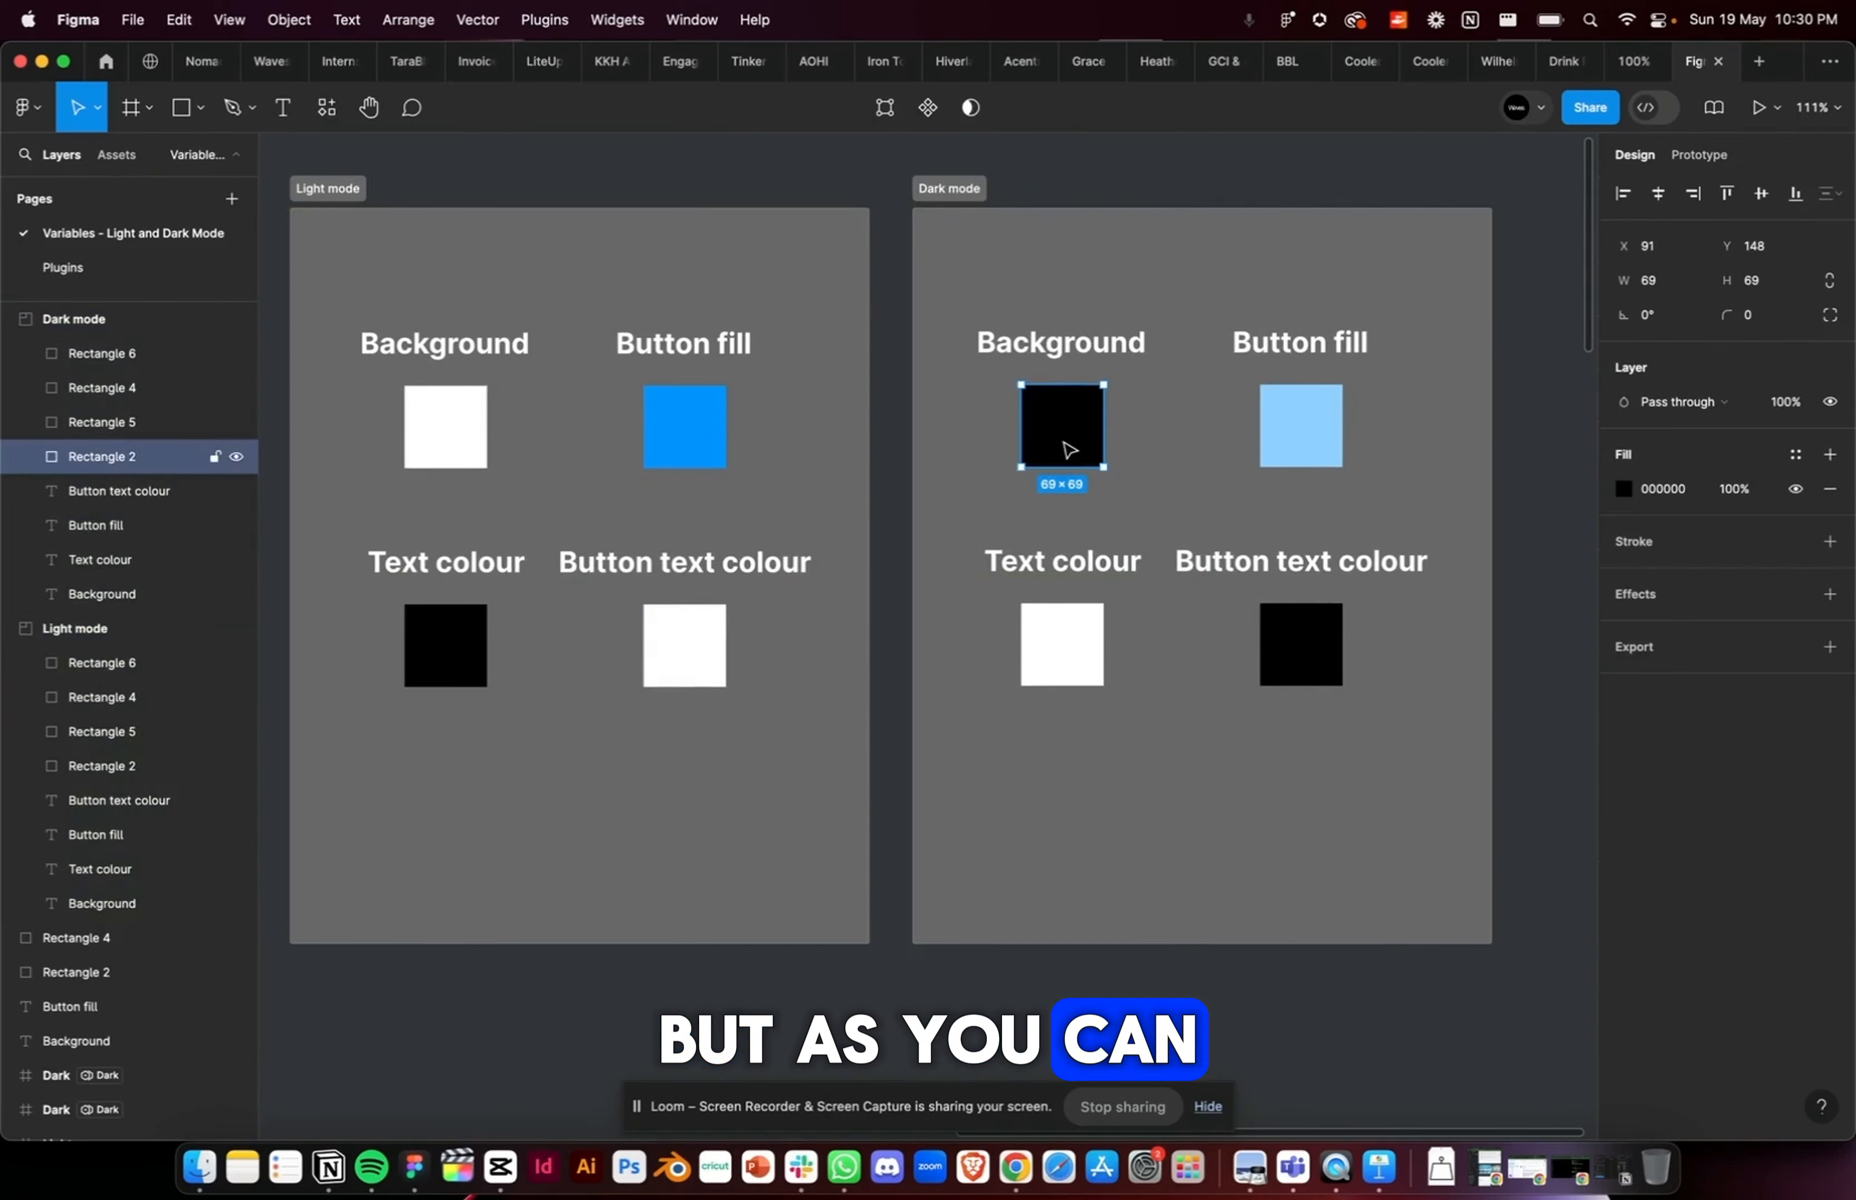
click(1319, 637)
click(1077, 671)
click(1366, 379)
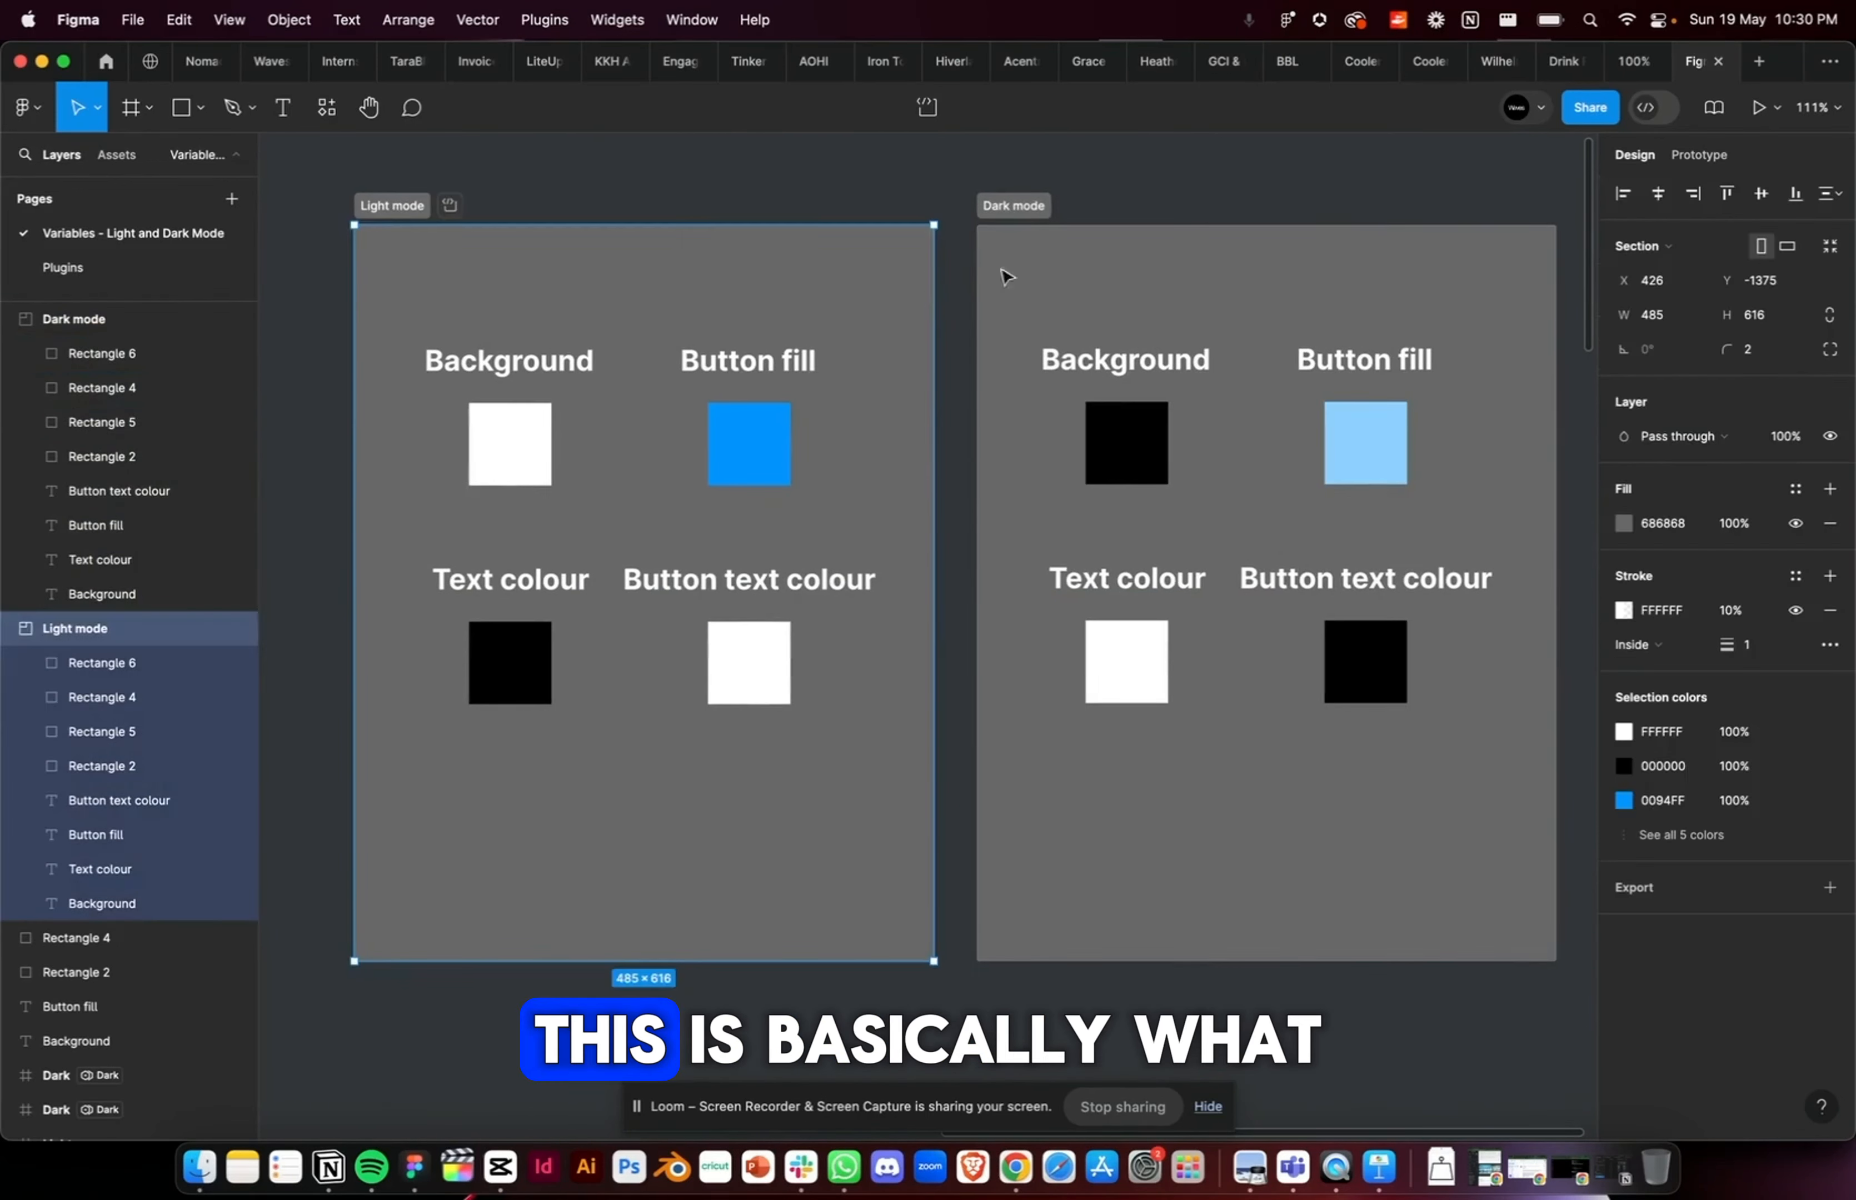
click(1001, 275)
click(904, 269)
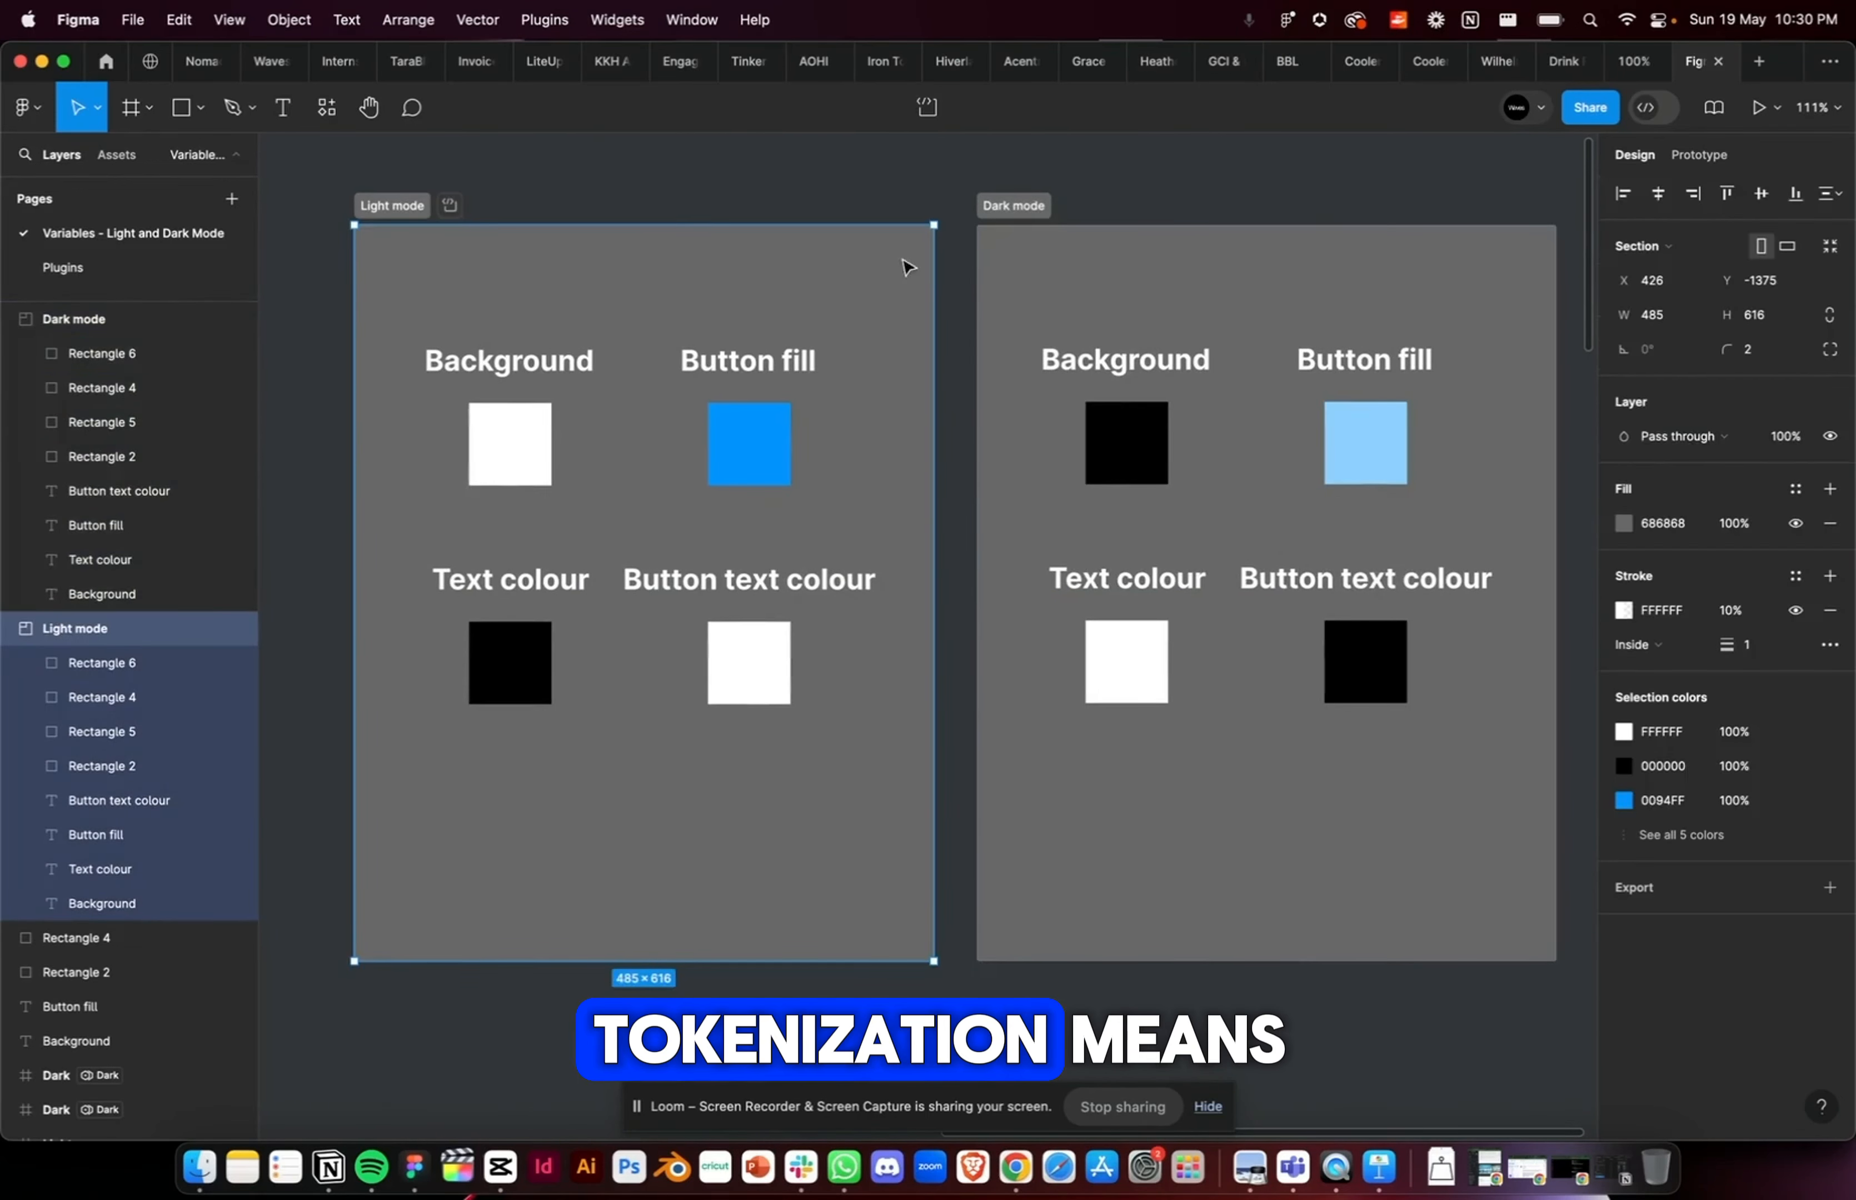
click(1045, 277)
click(775, 259)
click(1098, 290)
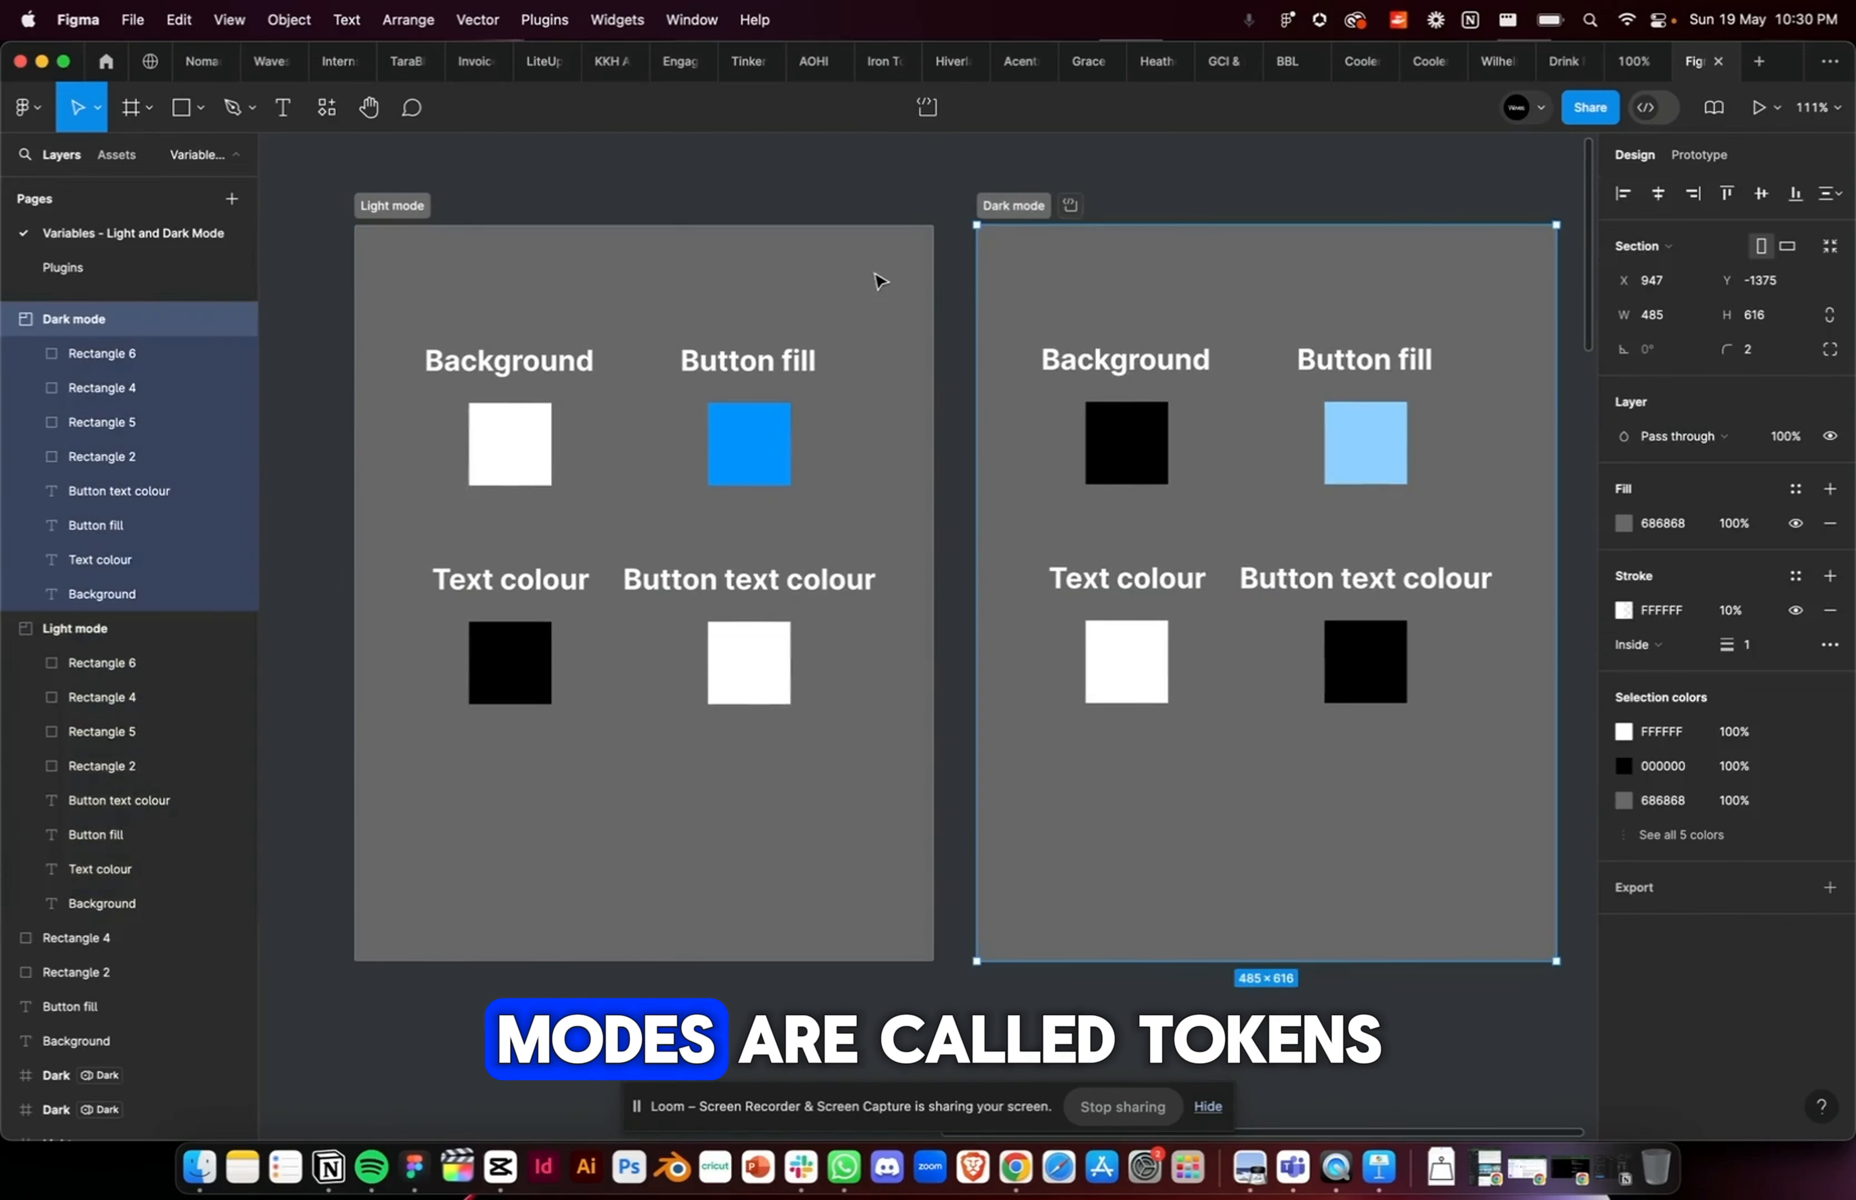
click(878, 279)
click(937, 202)
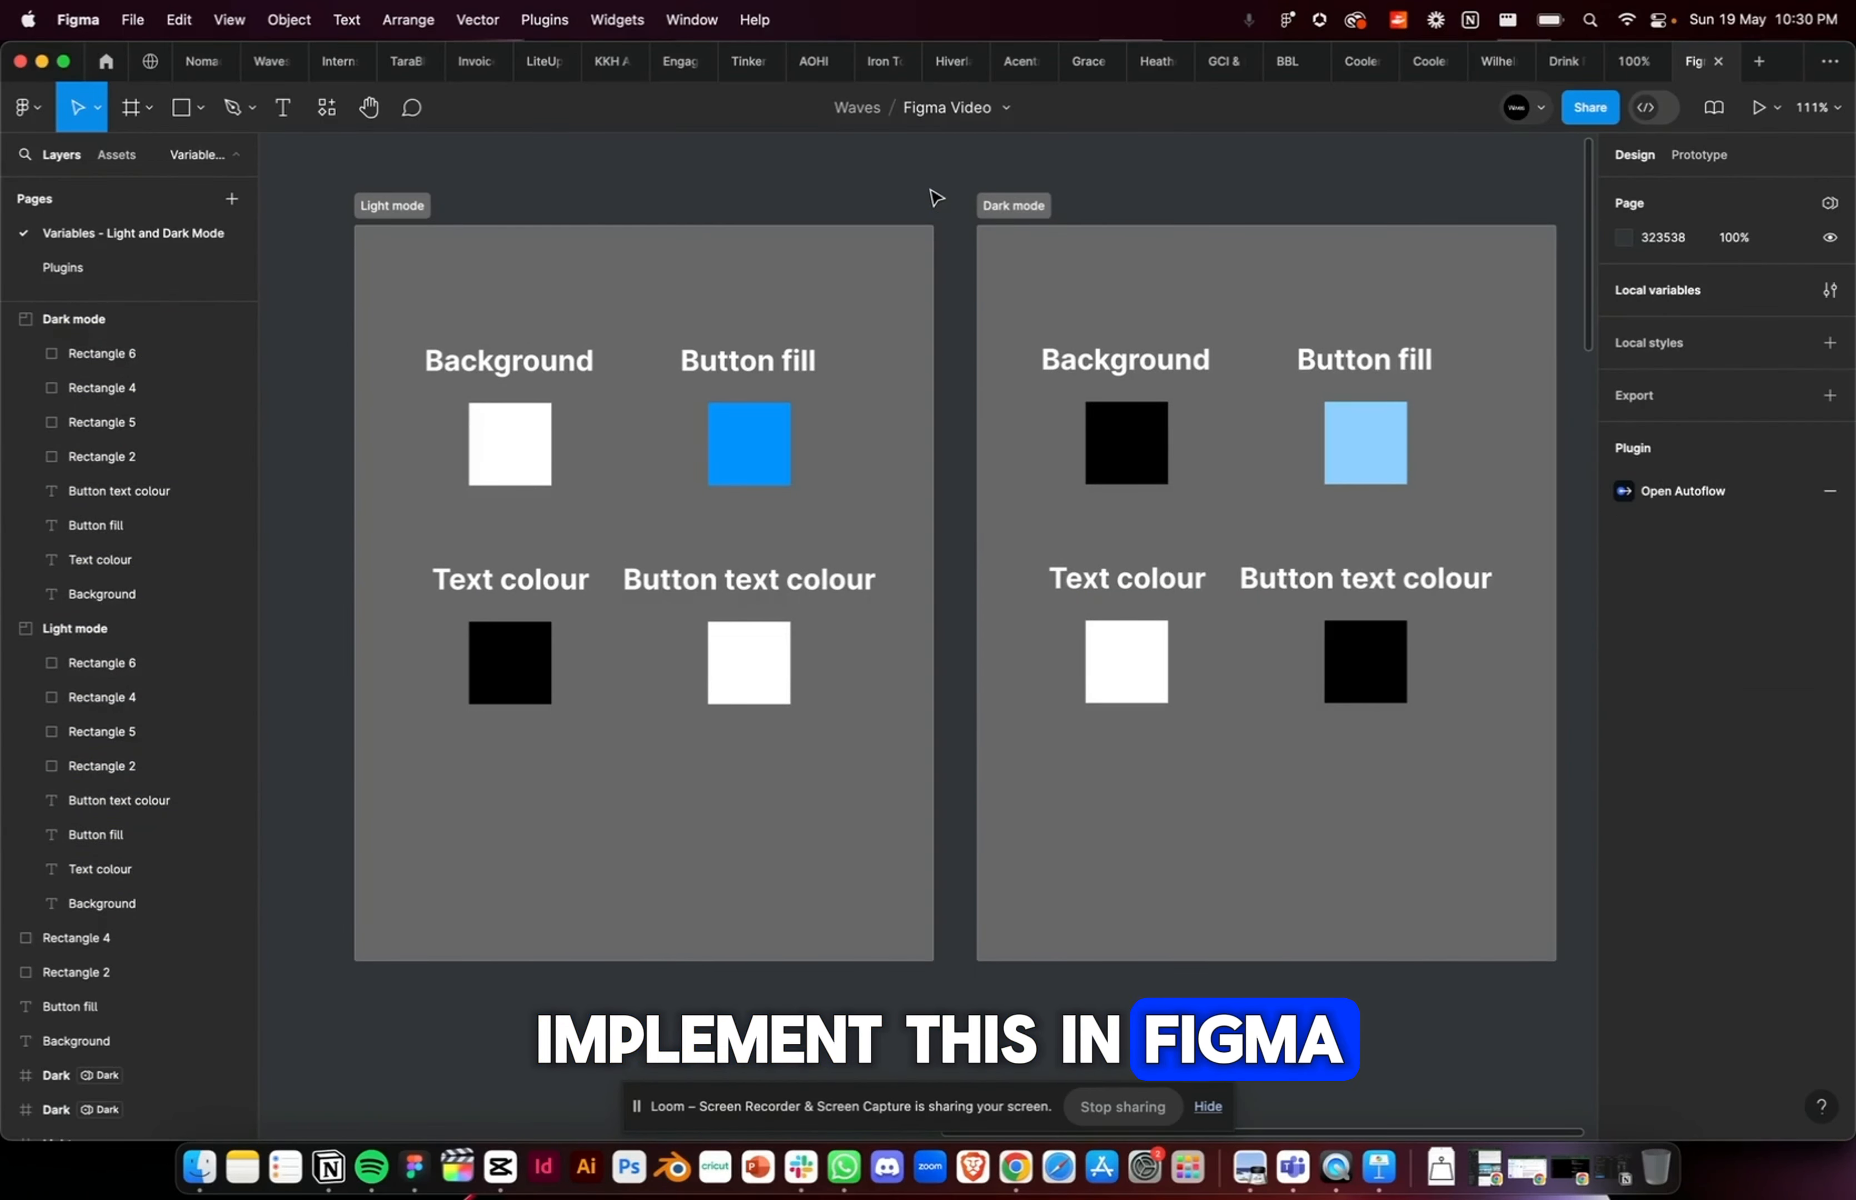
Step: Open the file's local variables and view the settings of the background colour variable
scroll(1442, 195, right, 1)
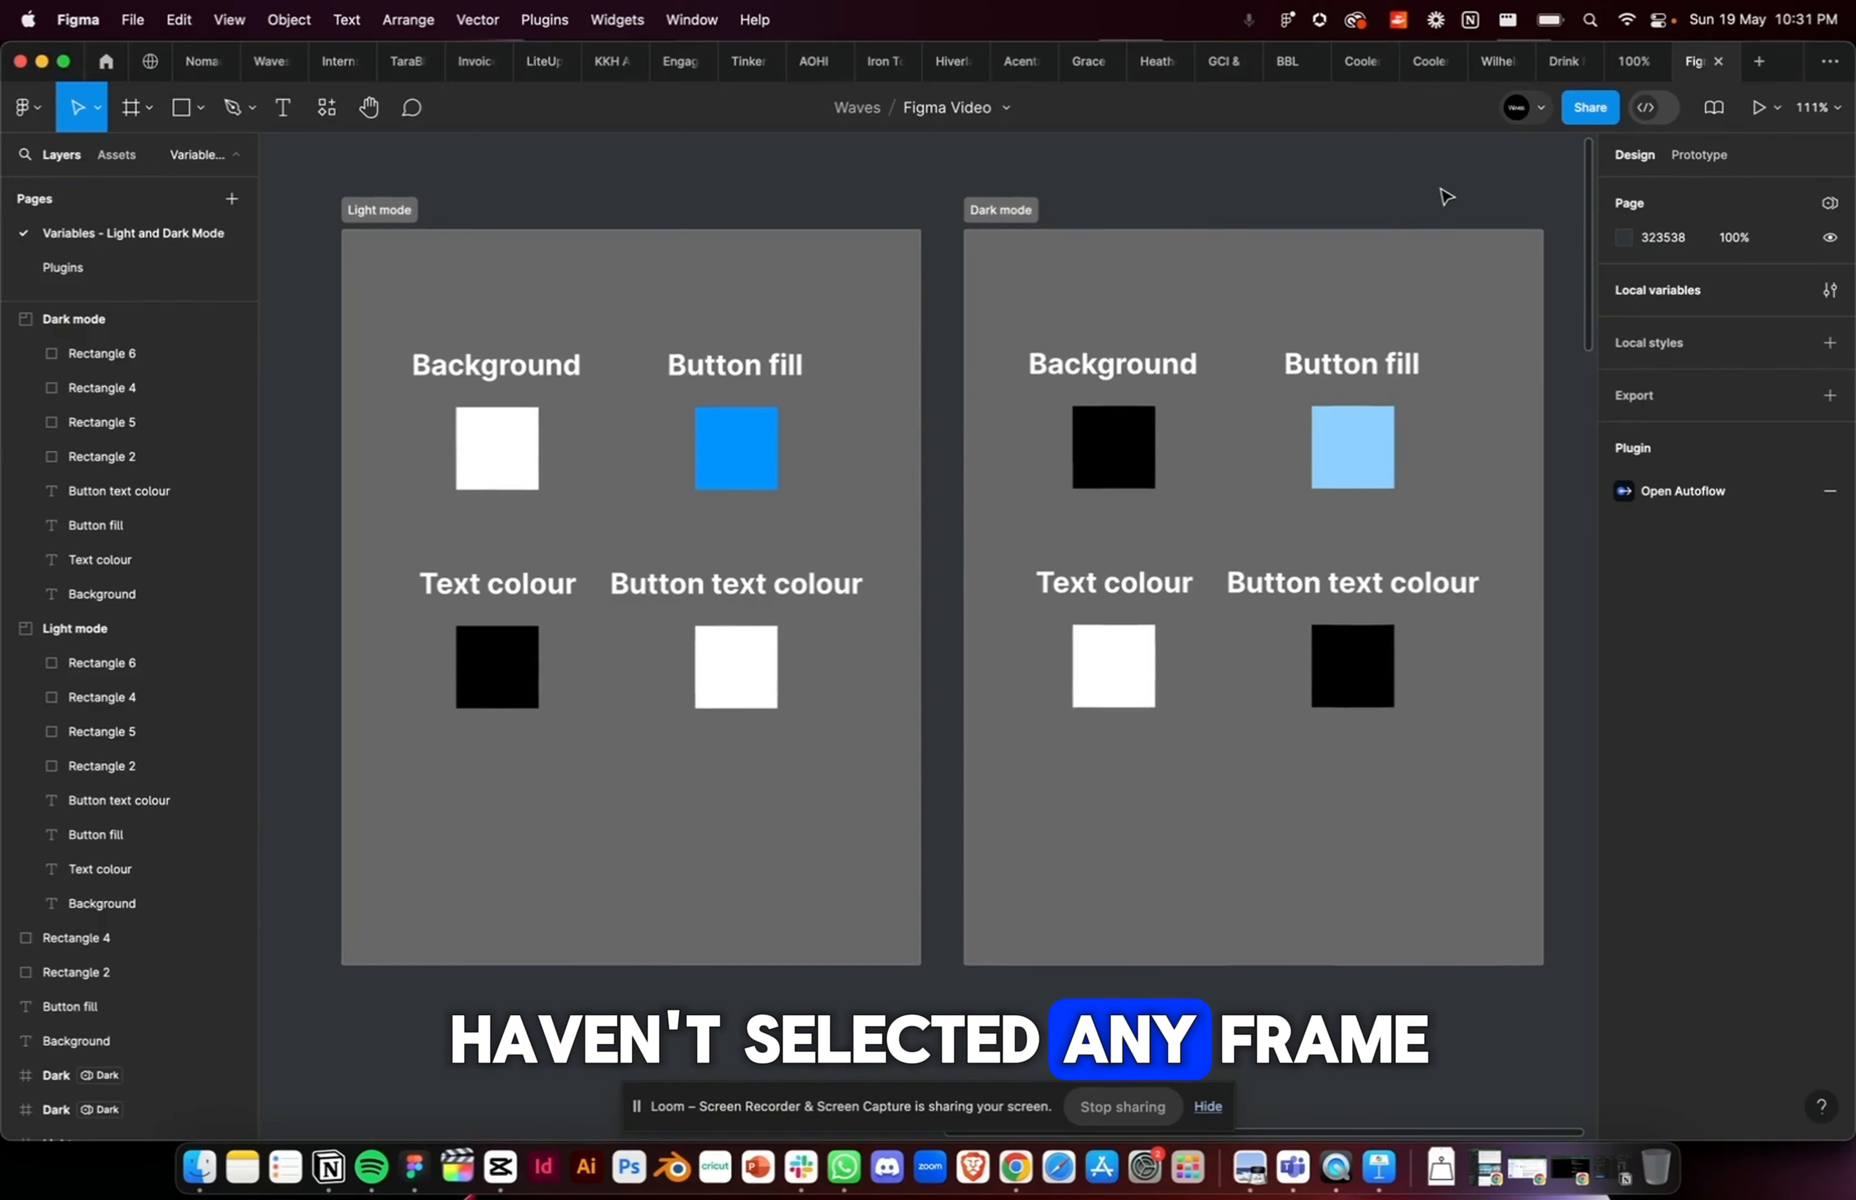
scroll(1446, 196, right, 1)
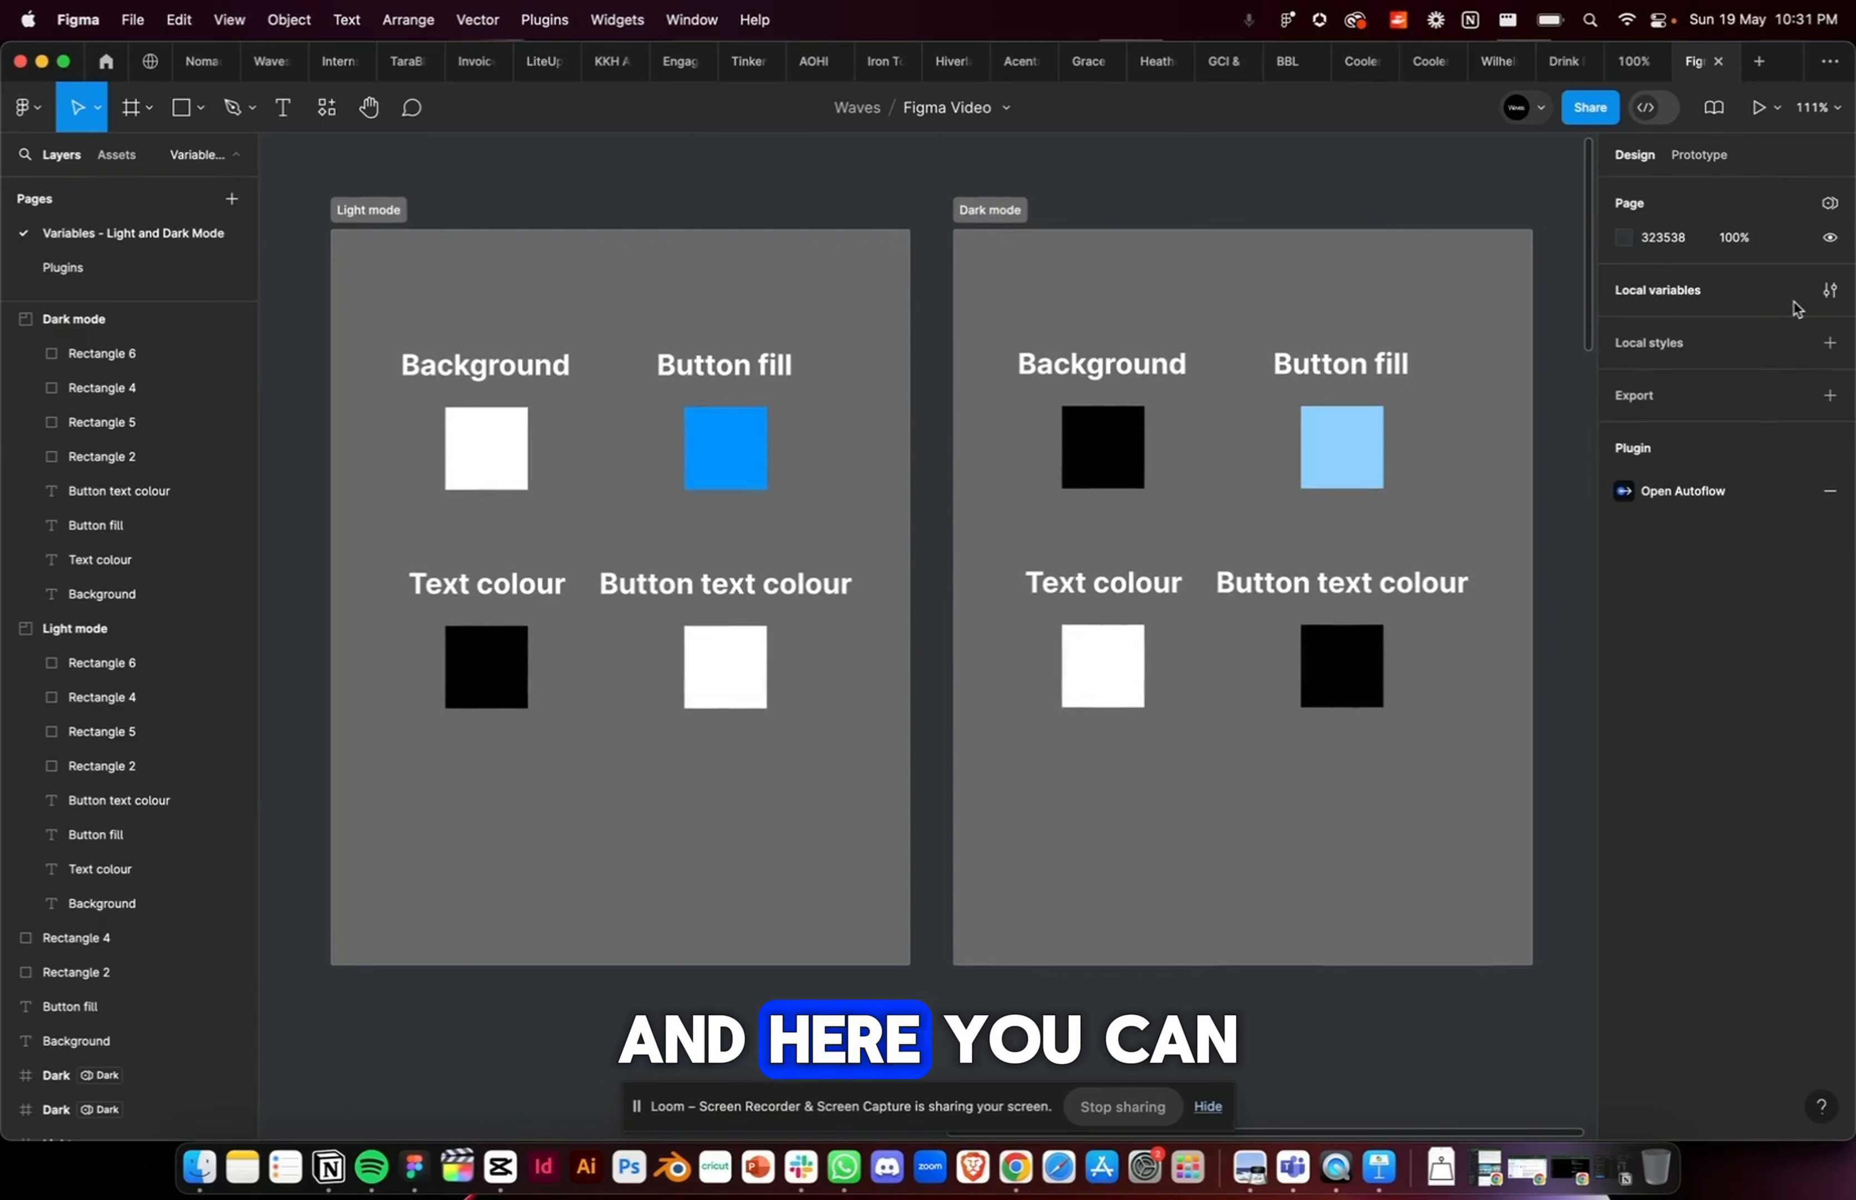
click(1831, 293)
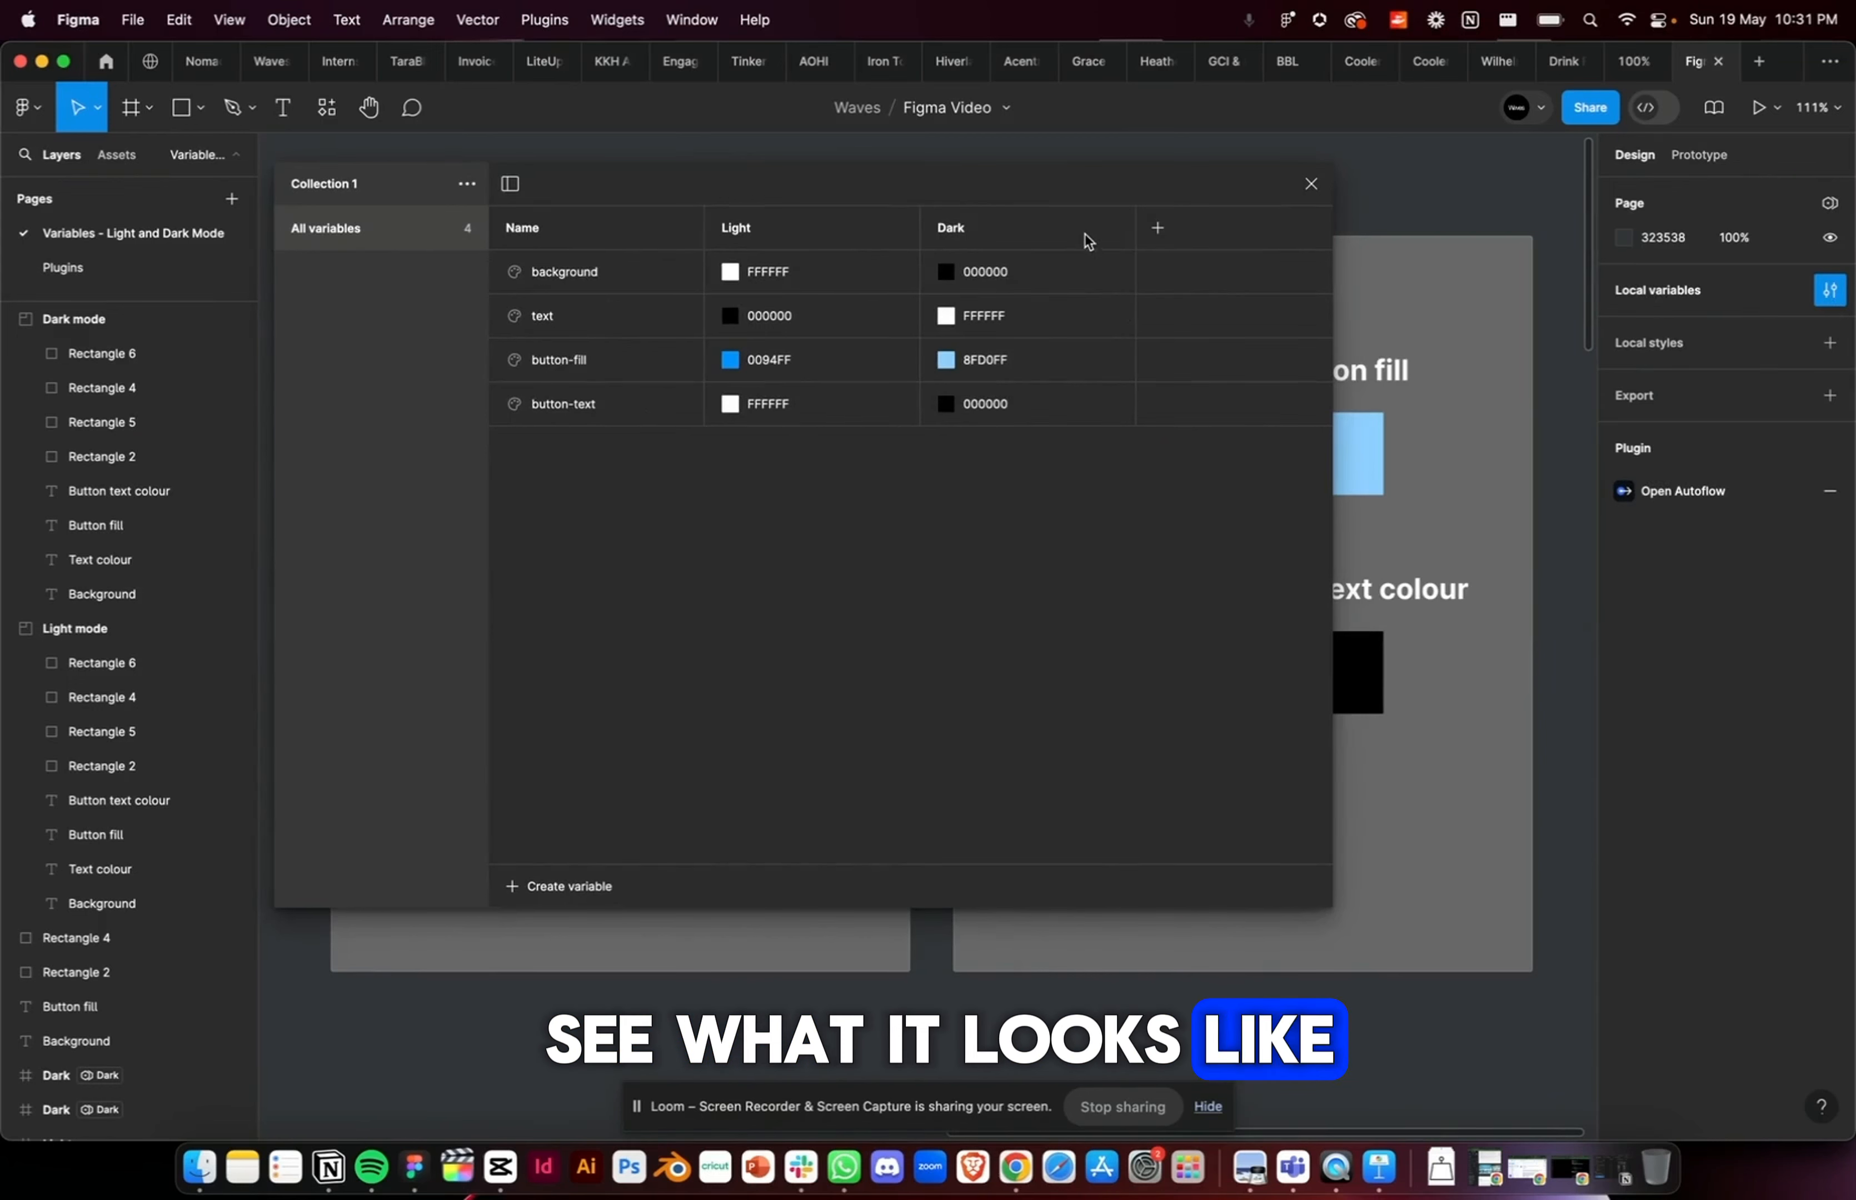
click(1158, 271)
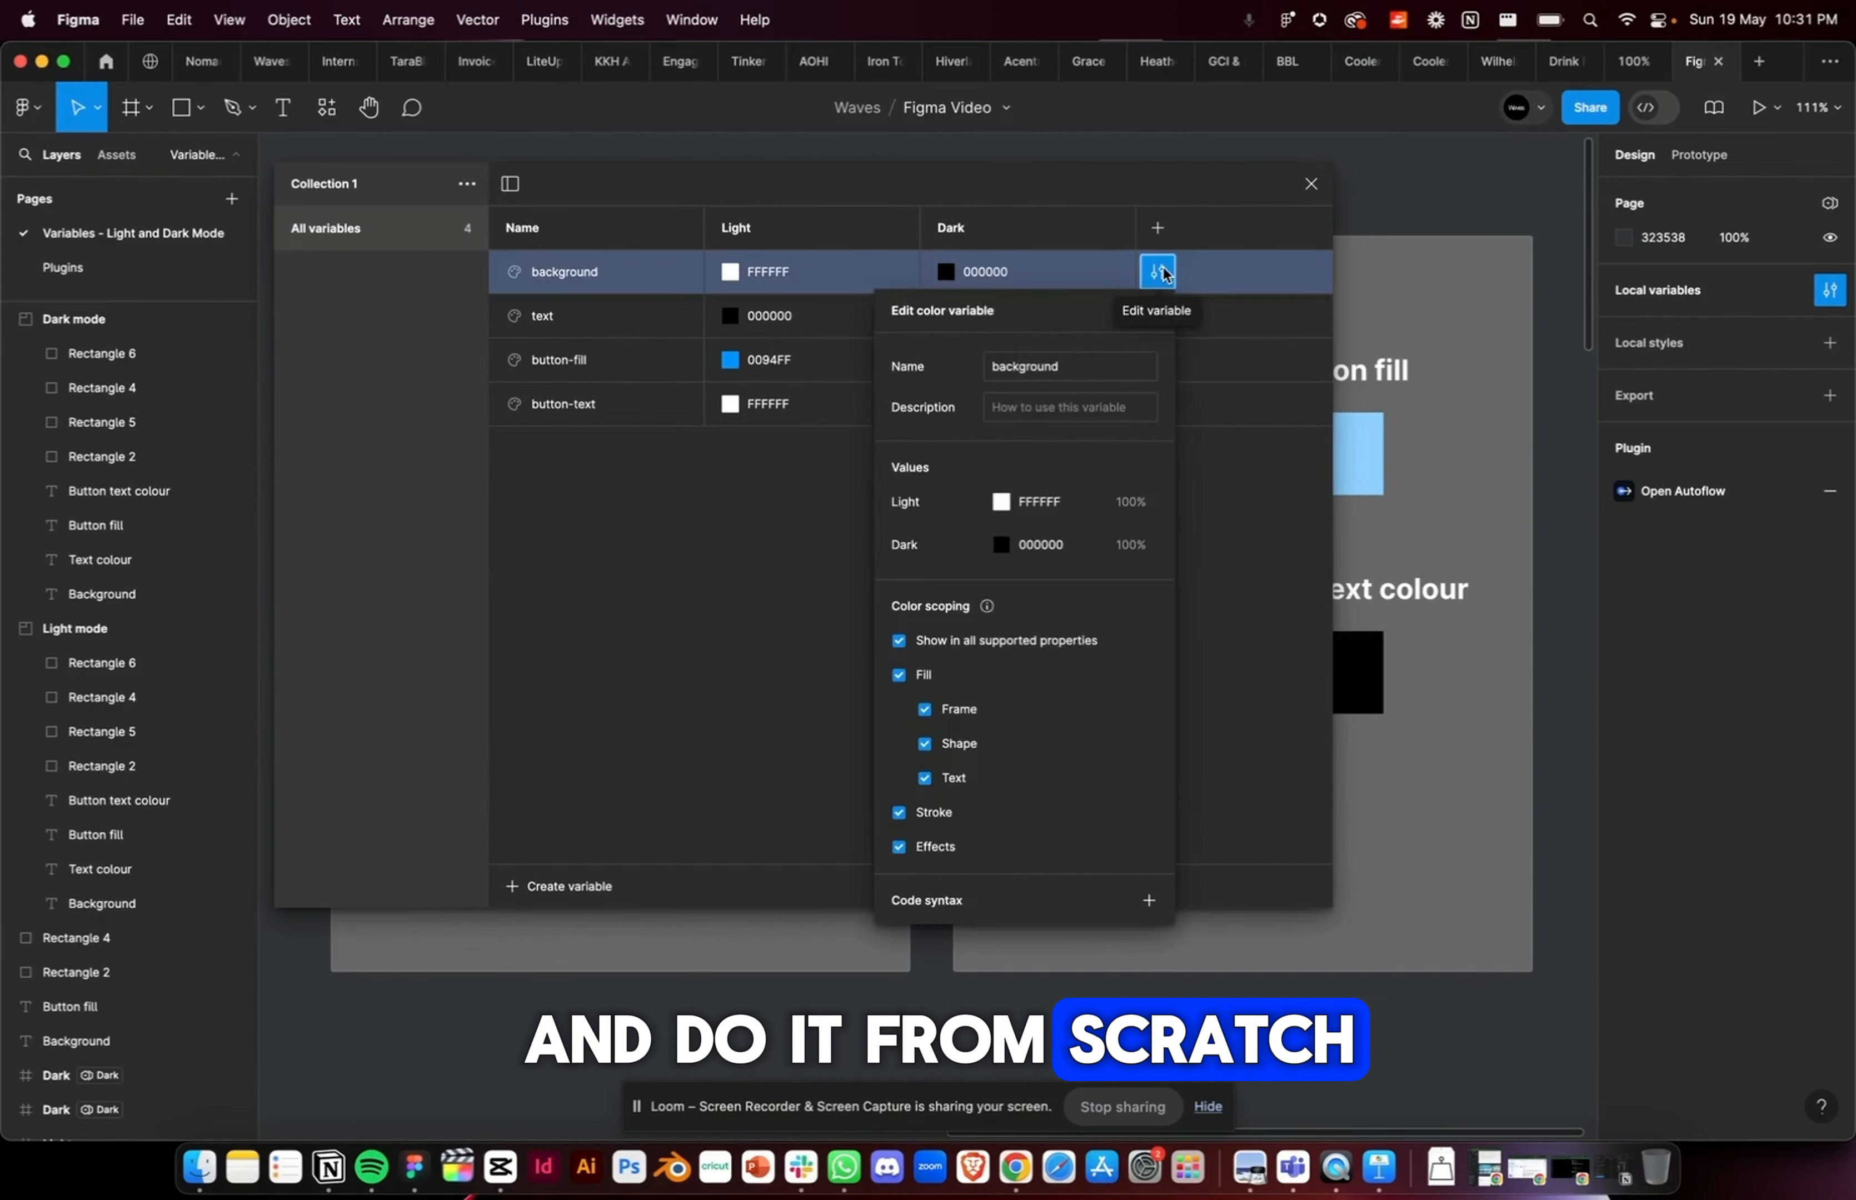
scroll(1057, 704, down, 1)
scroll(1053, 696, up, 1)
Step: Delete the background, text, button-fill and button-text variables from Collection 1
right_click(613, 273)
click(650, 364)
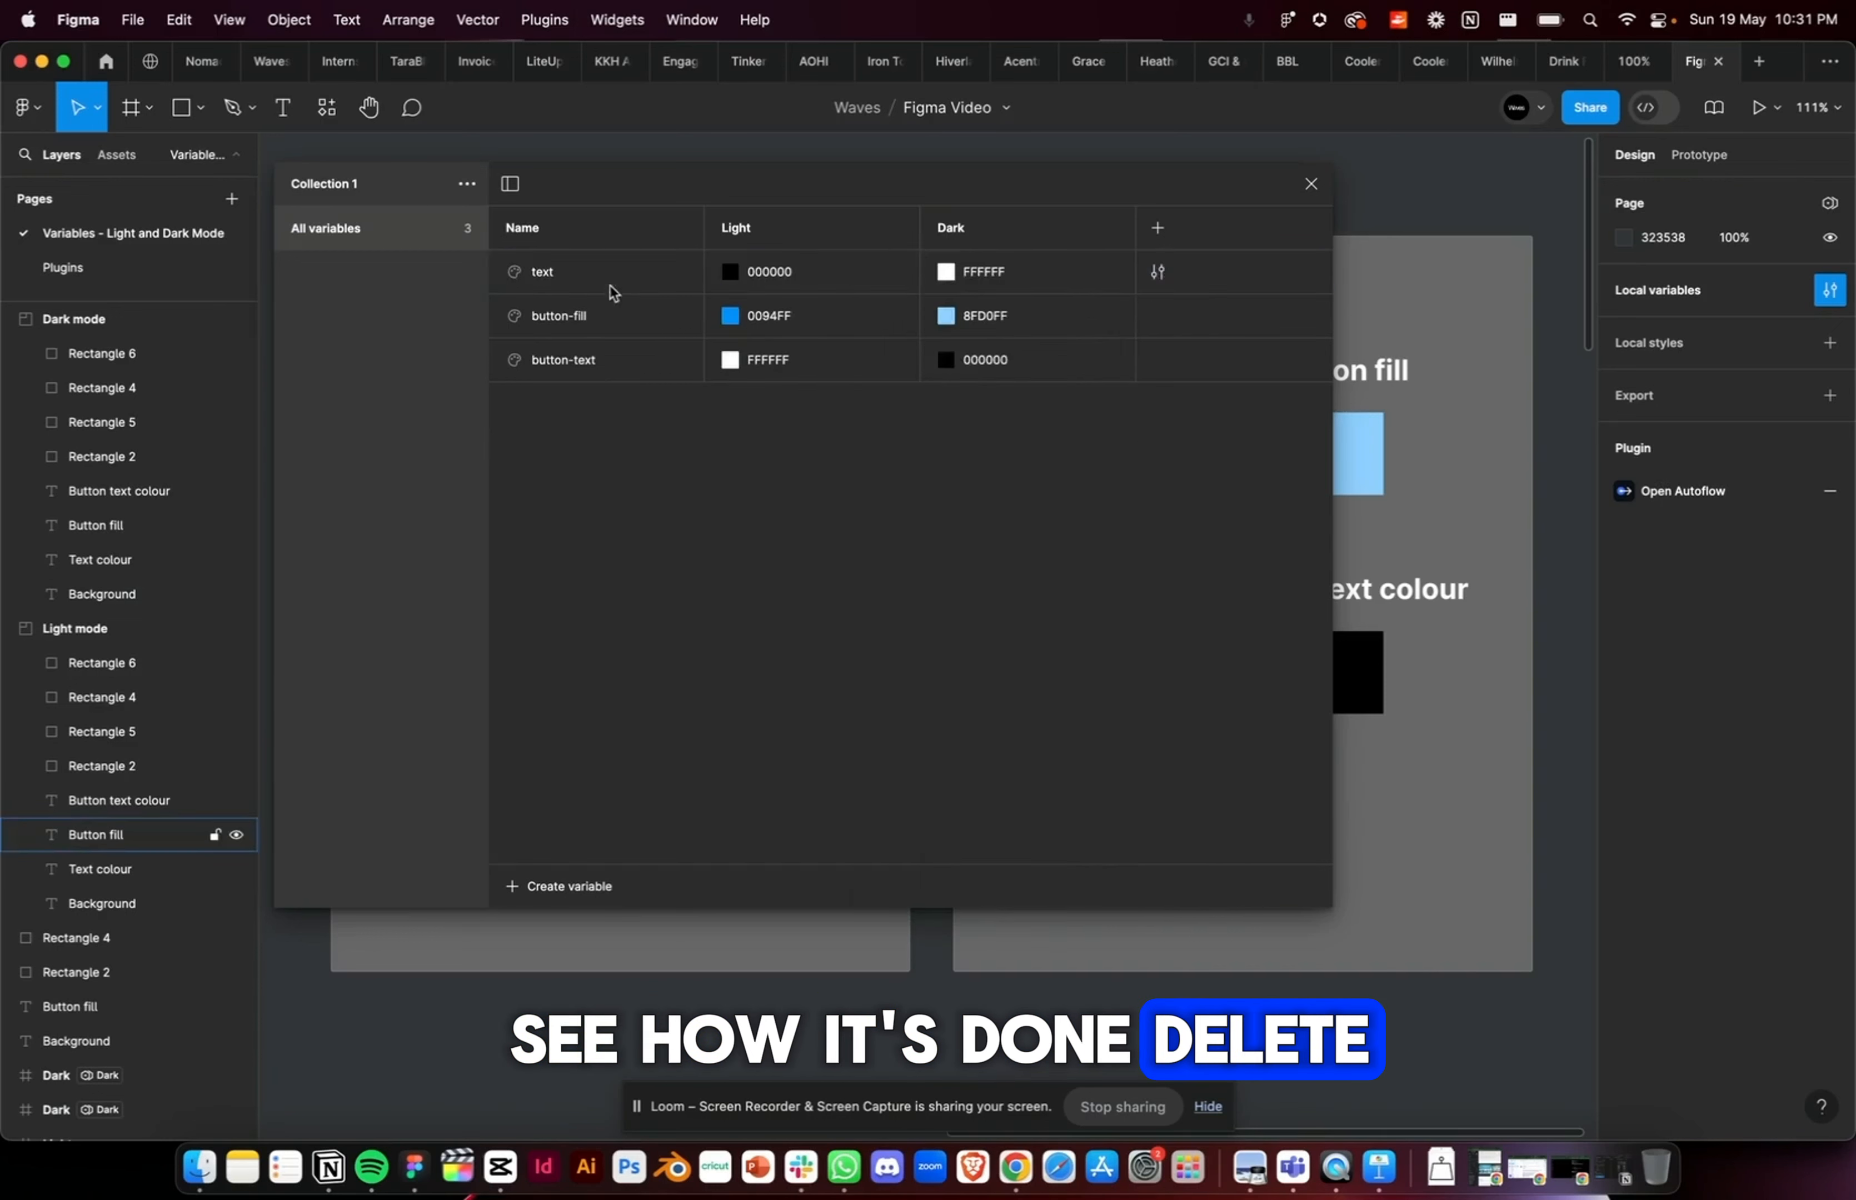
right_click(613, 274)
click(649, 364)
right_click(611, 269)
click(647, 363)
right_click(611, 272)
click(648, 364)
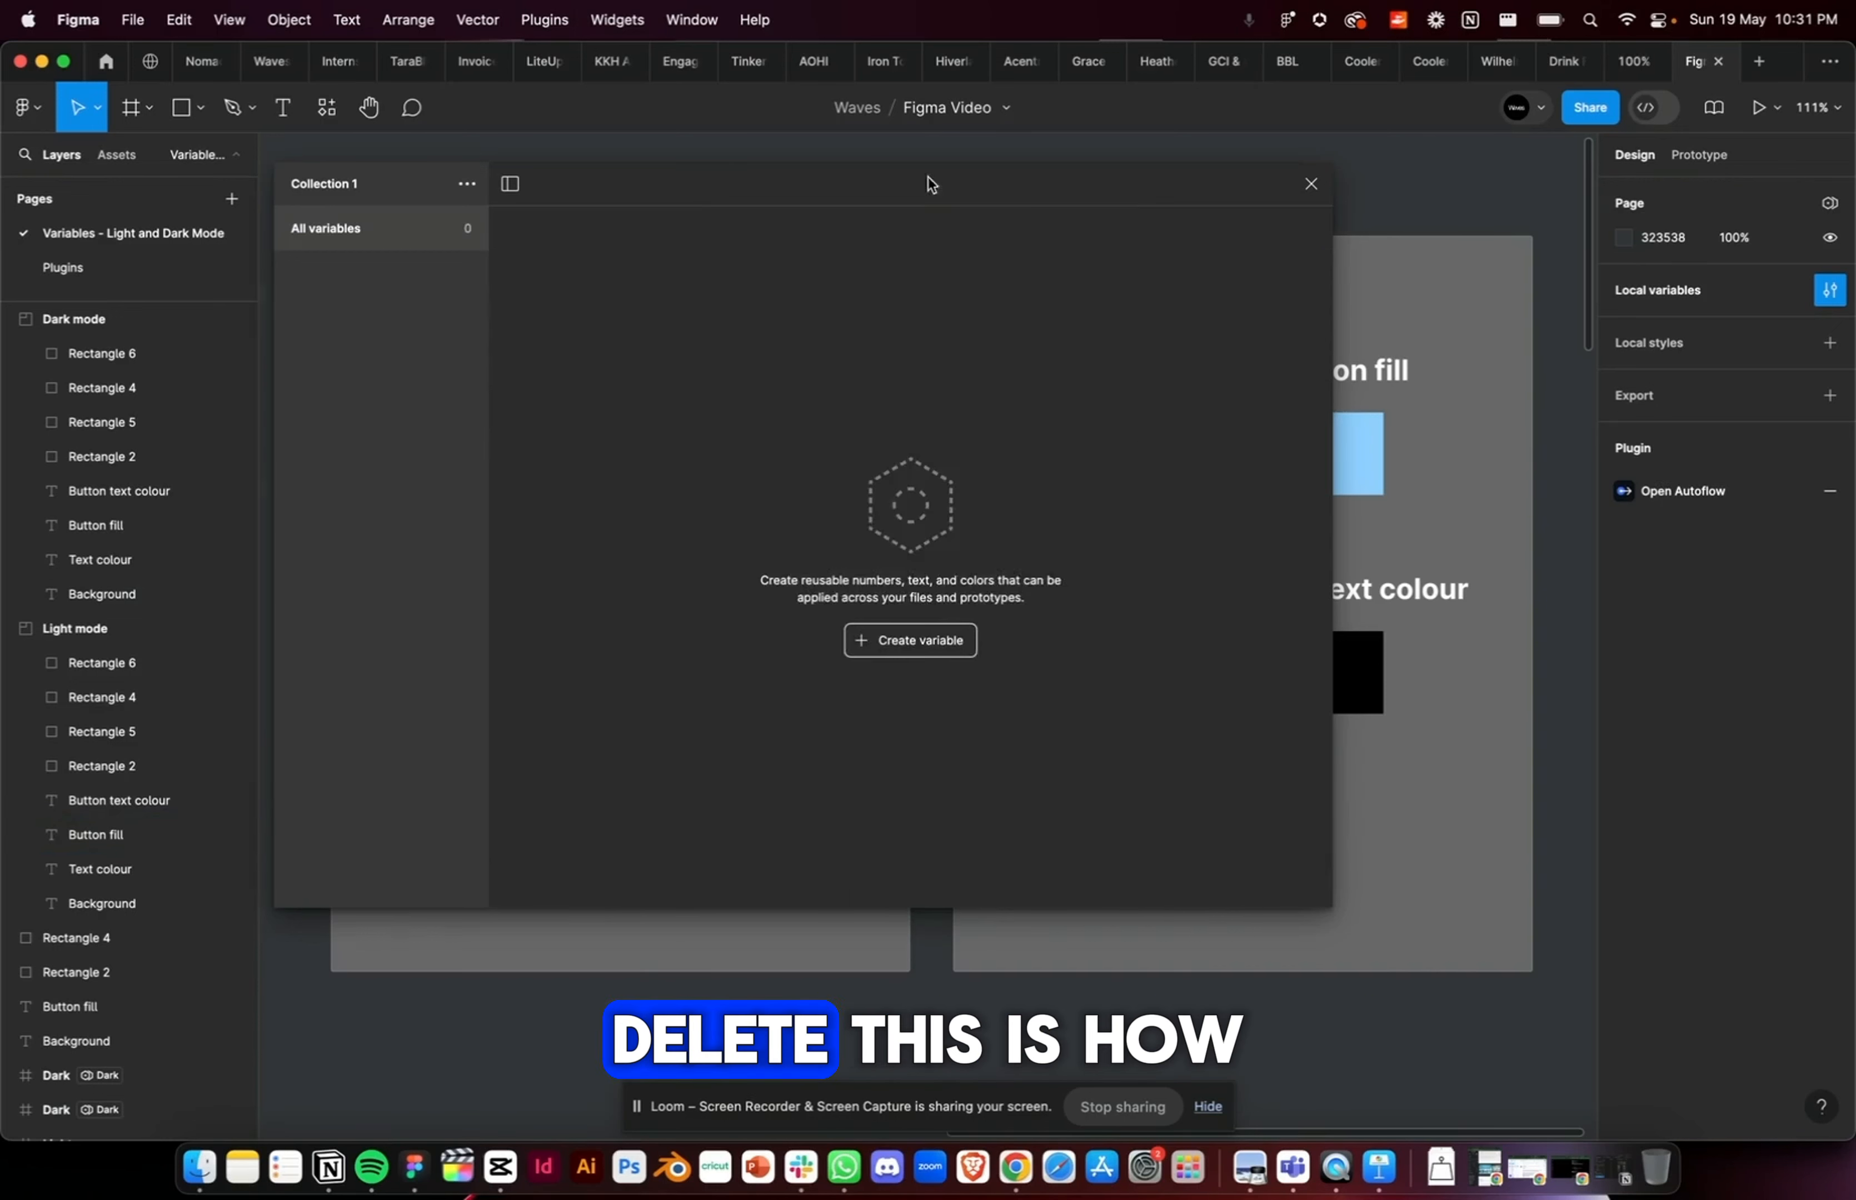
drag(931, 184, 1040, 203)
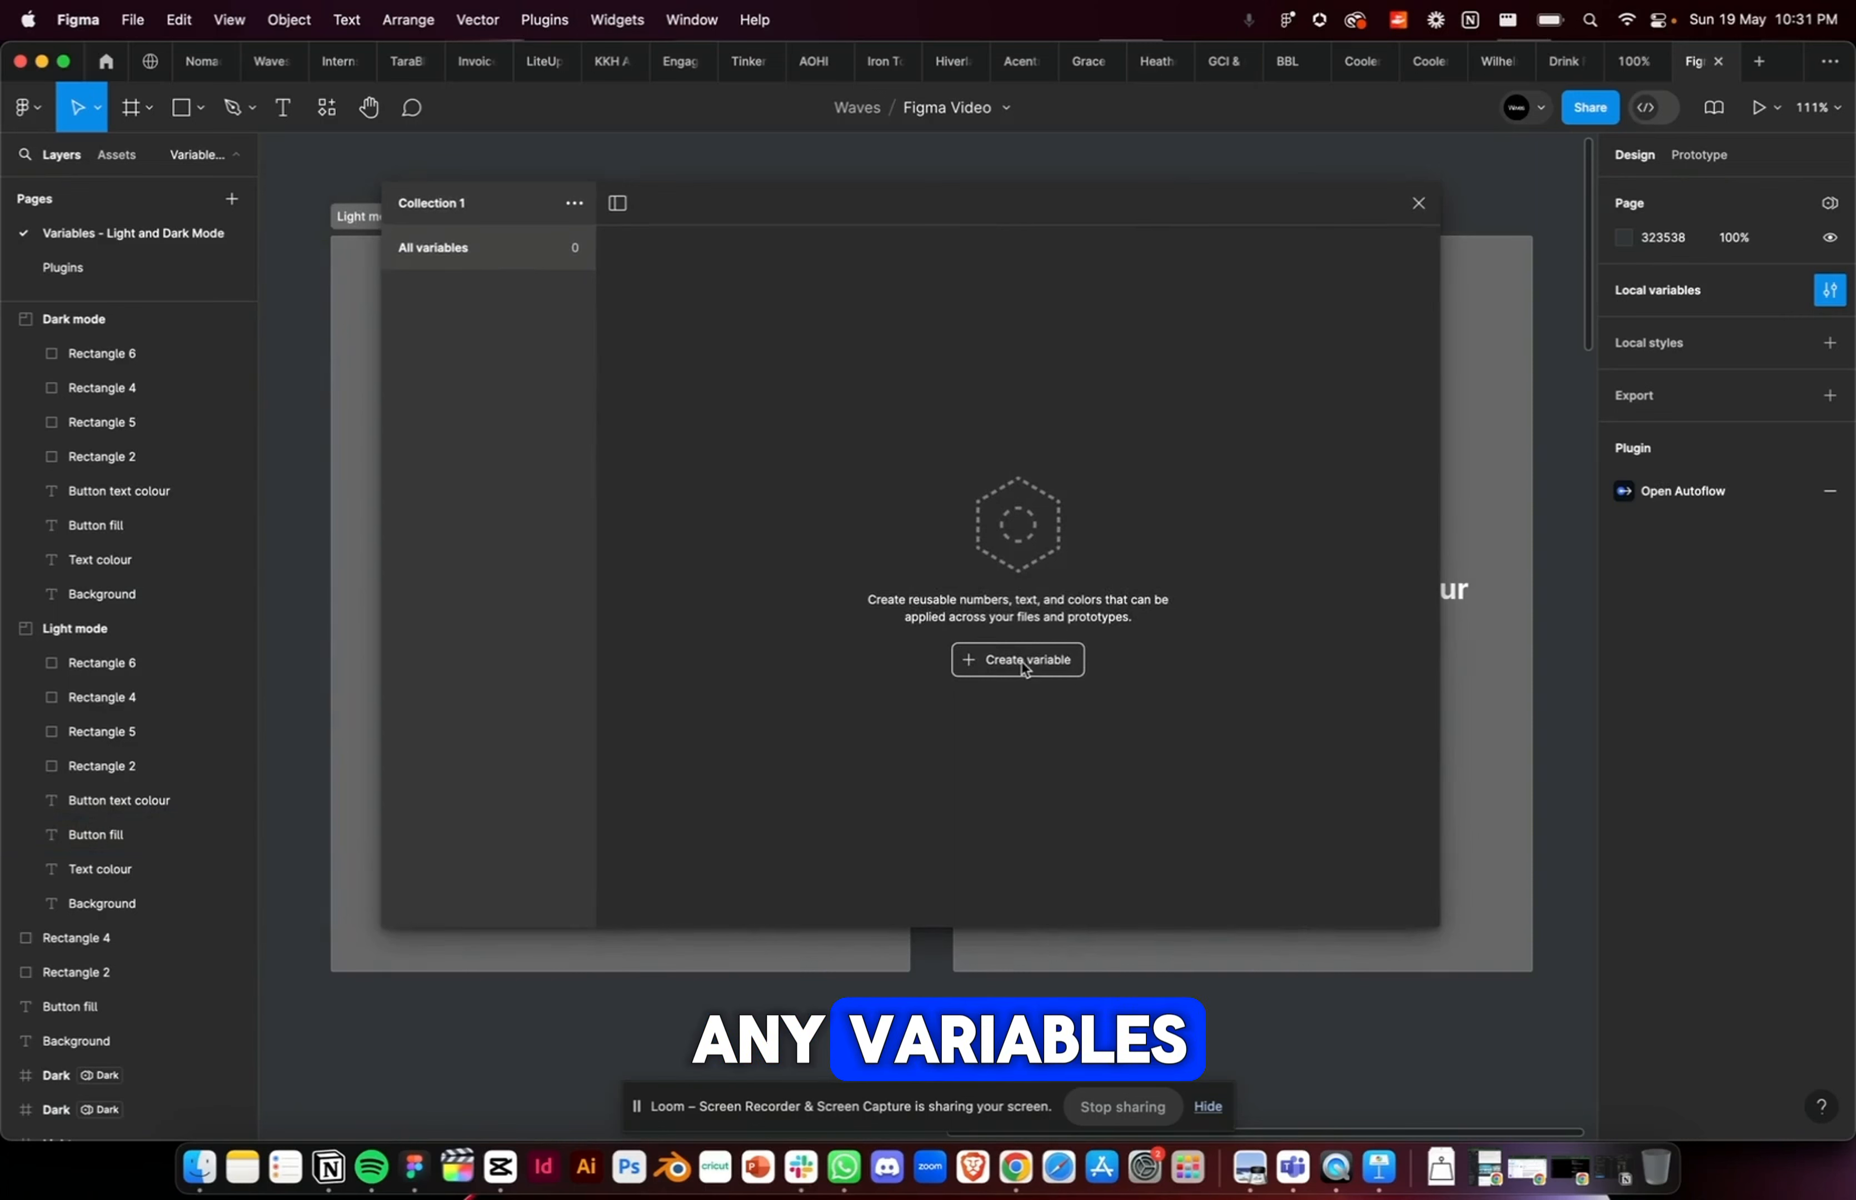
Step: Create a colour variable named background with a single mode named Light
click(1000, 663)
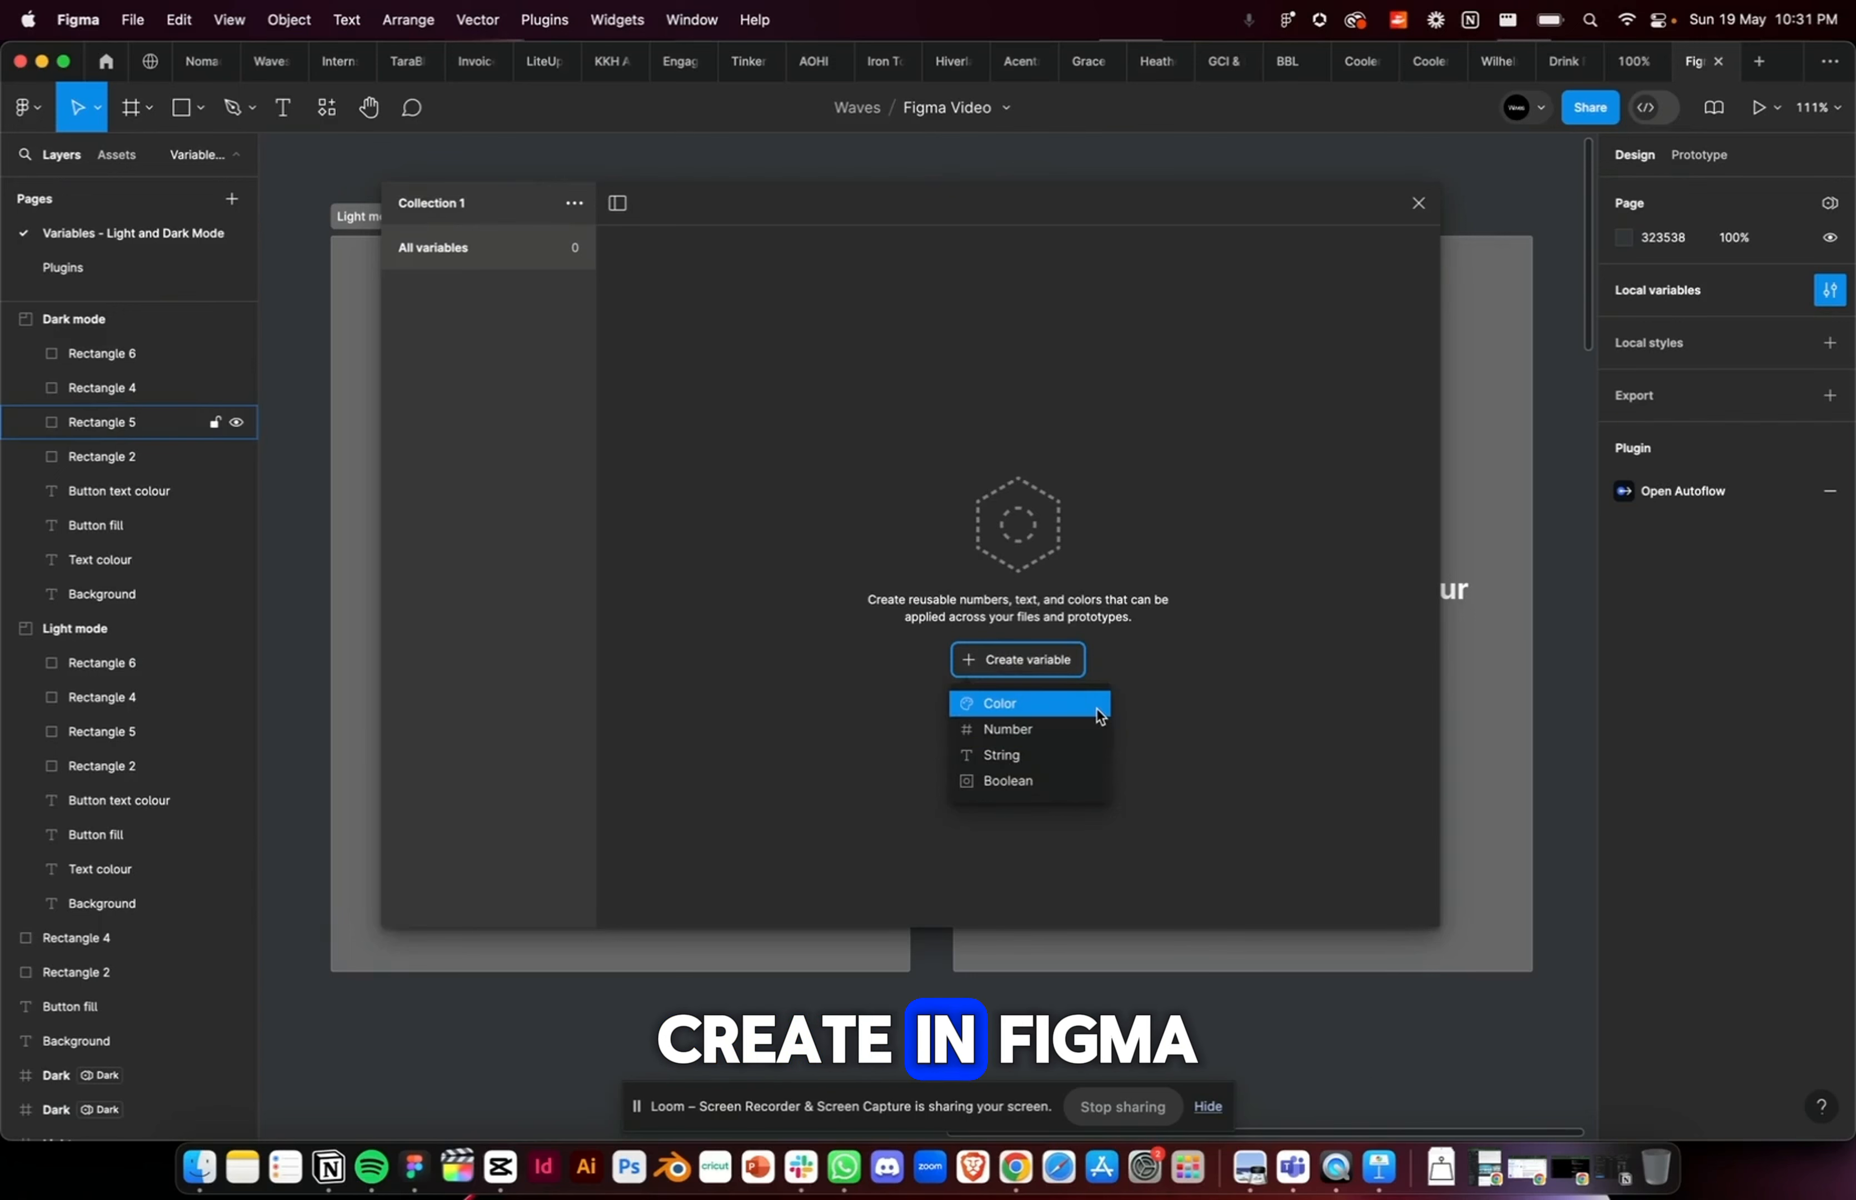
click(1032, 706)
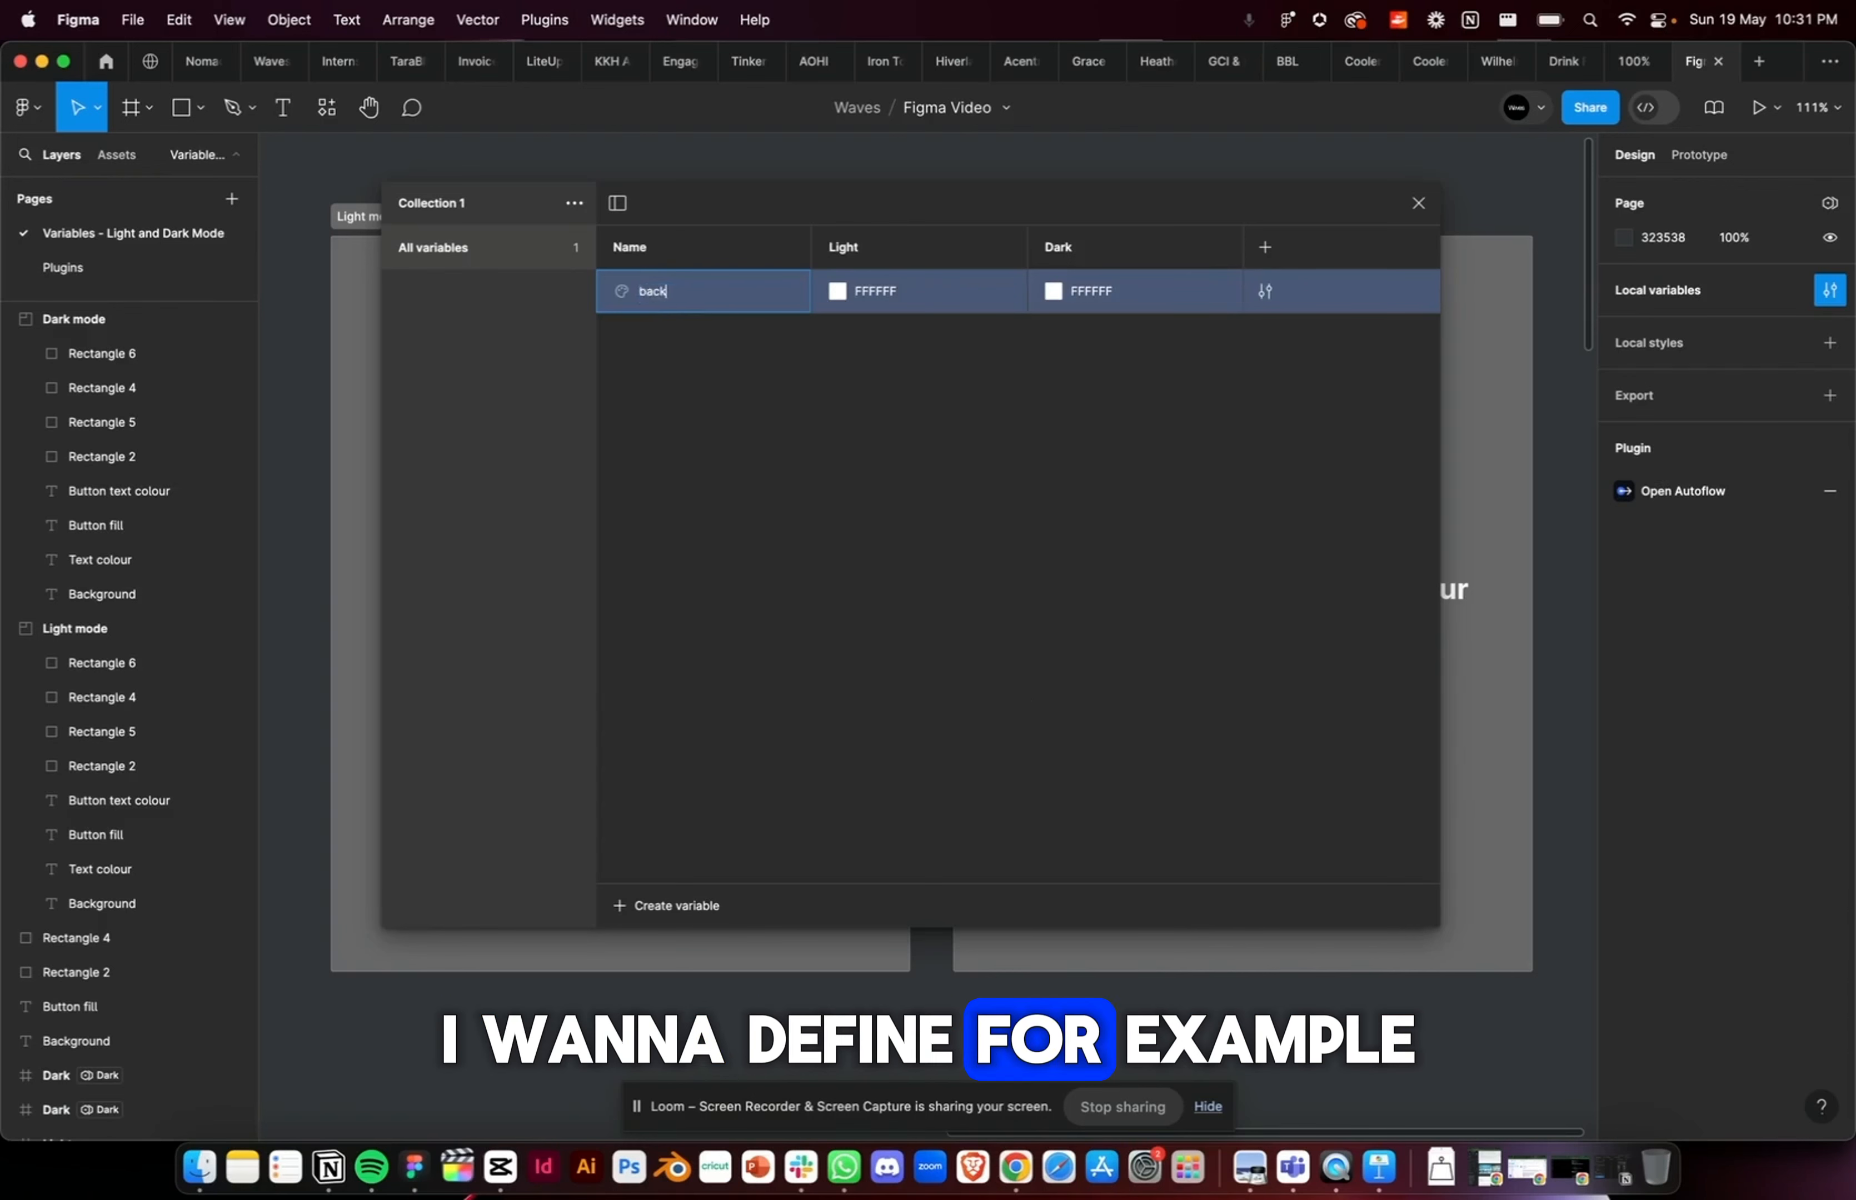
text(background)
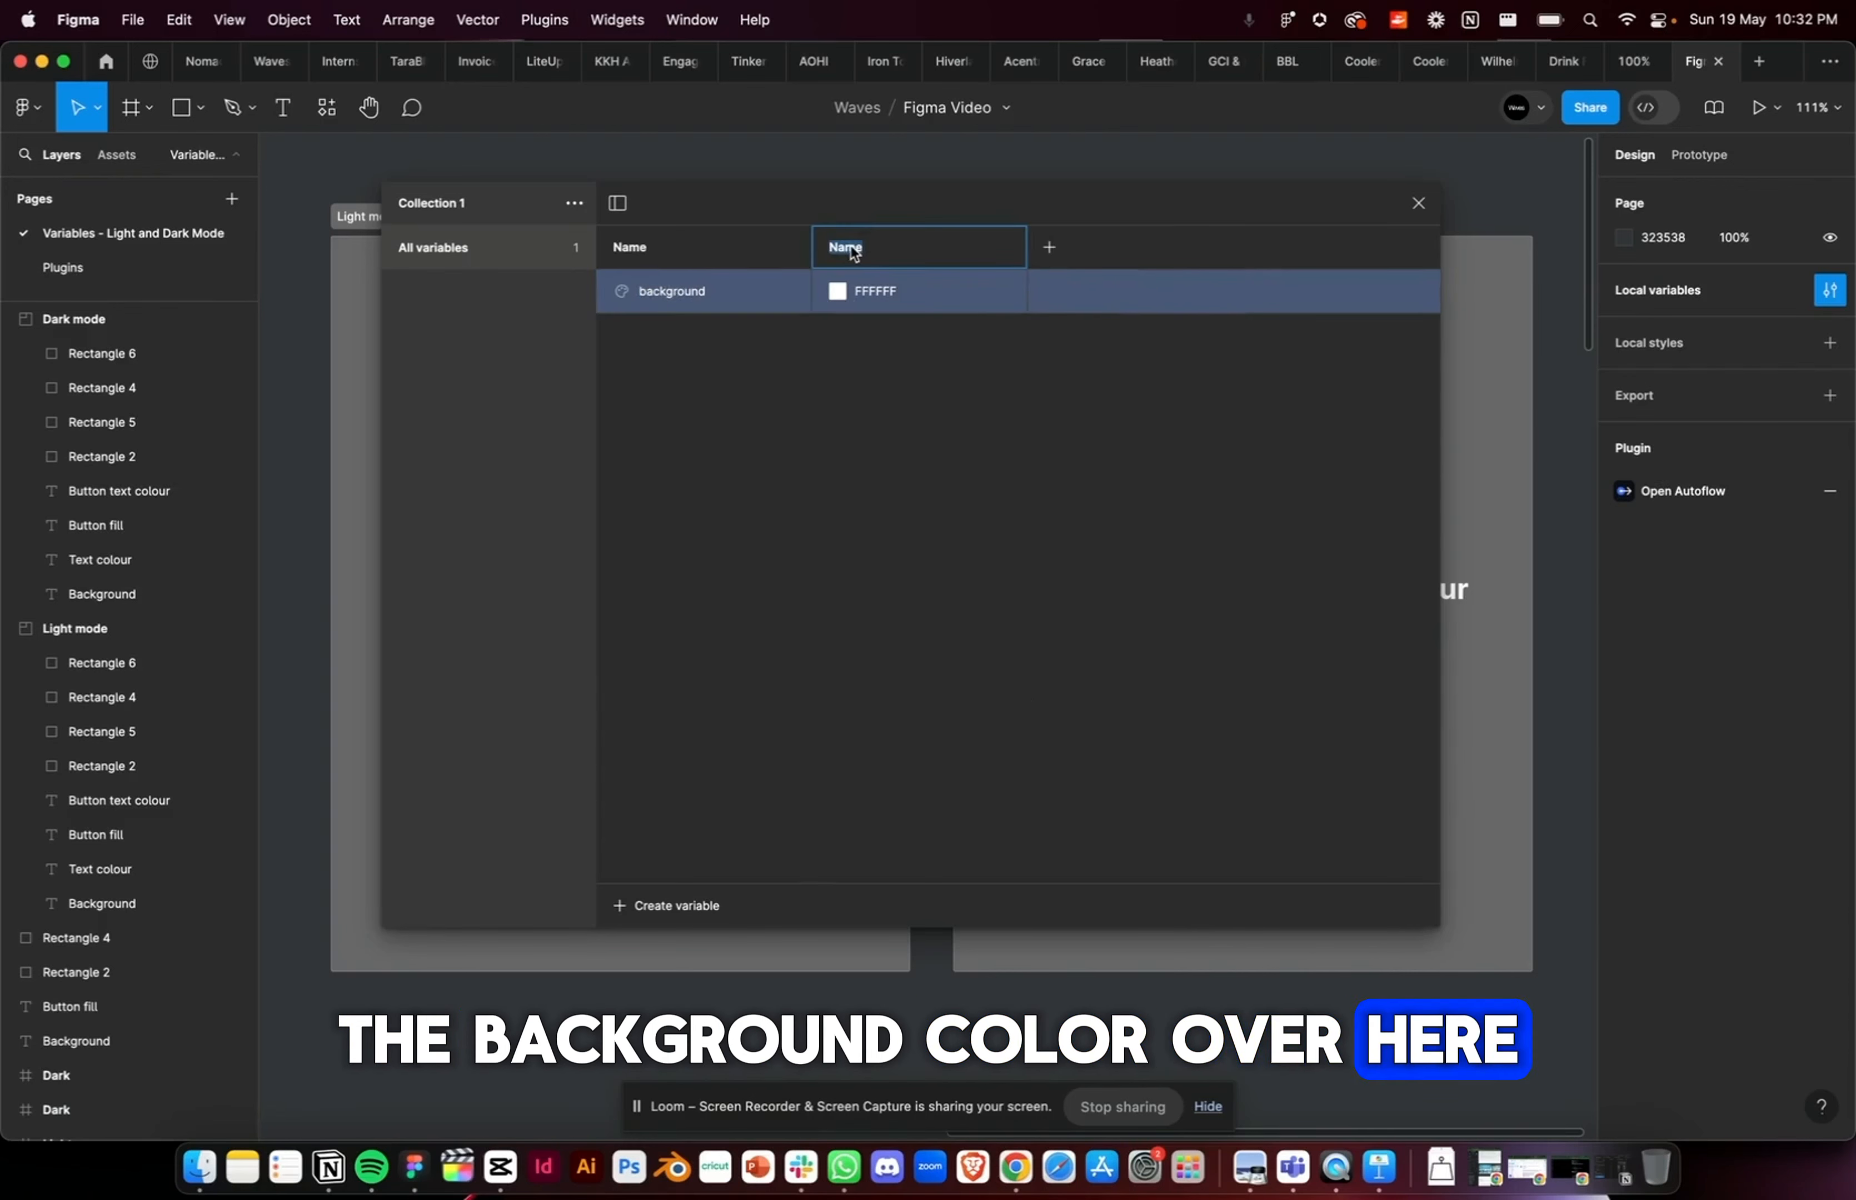
text(Light)
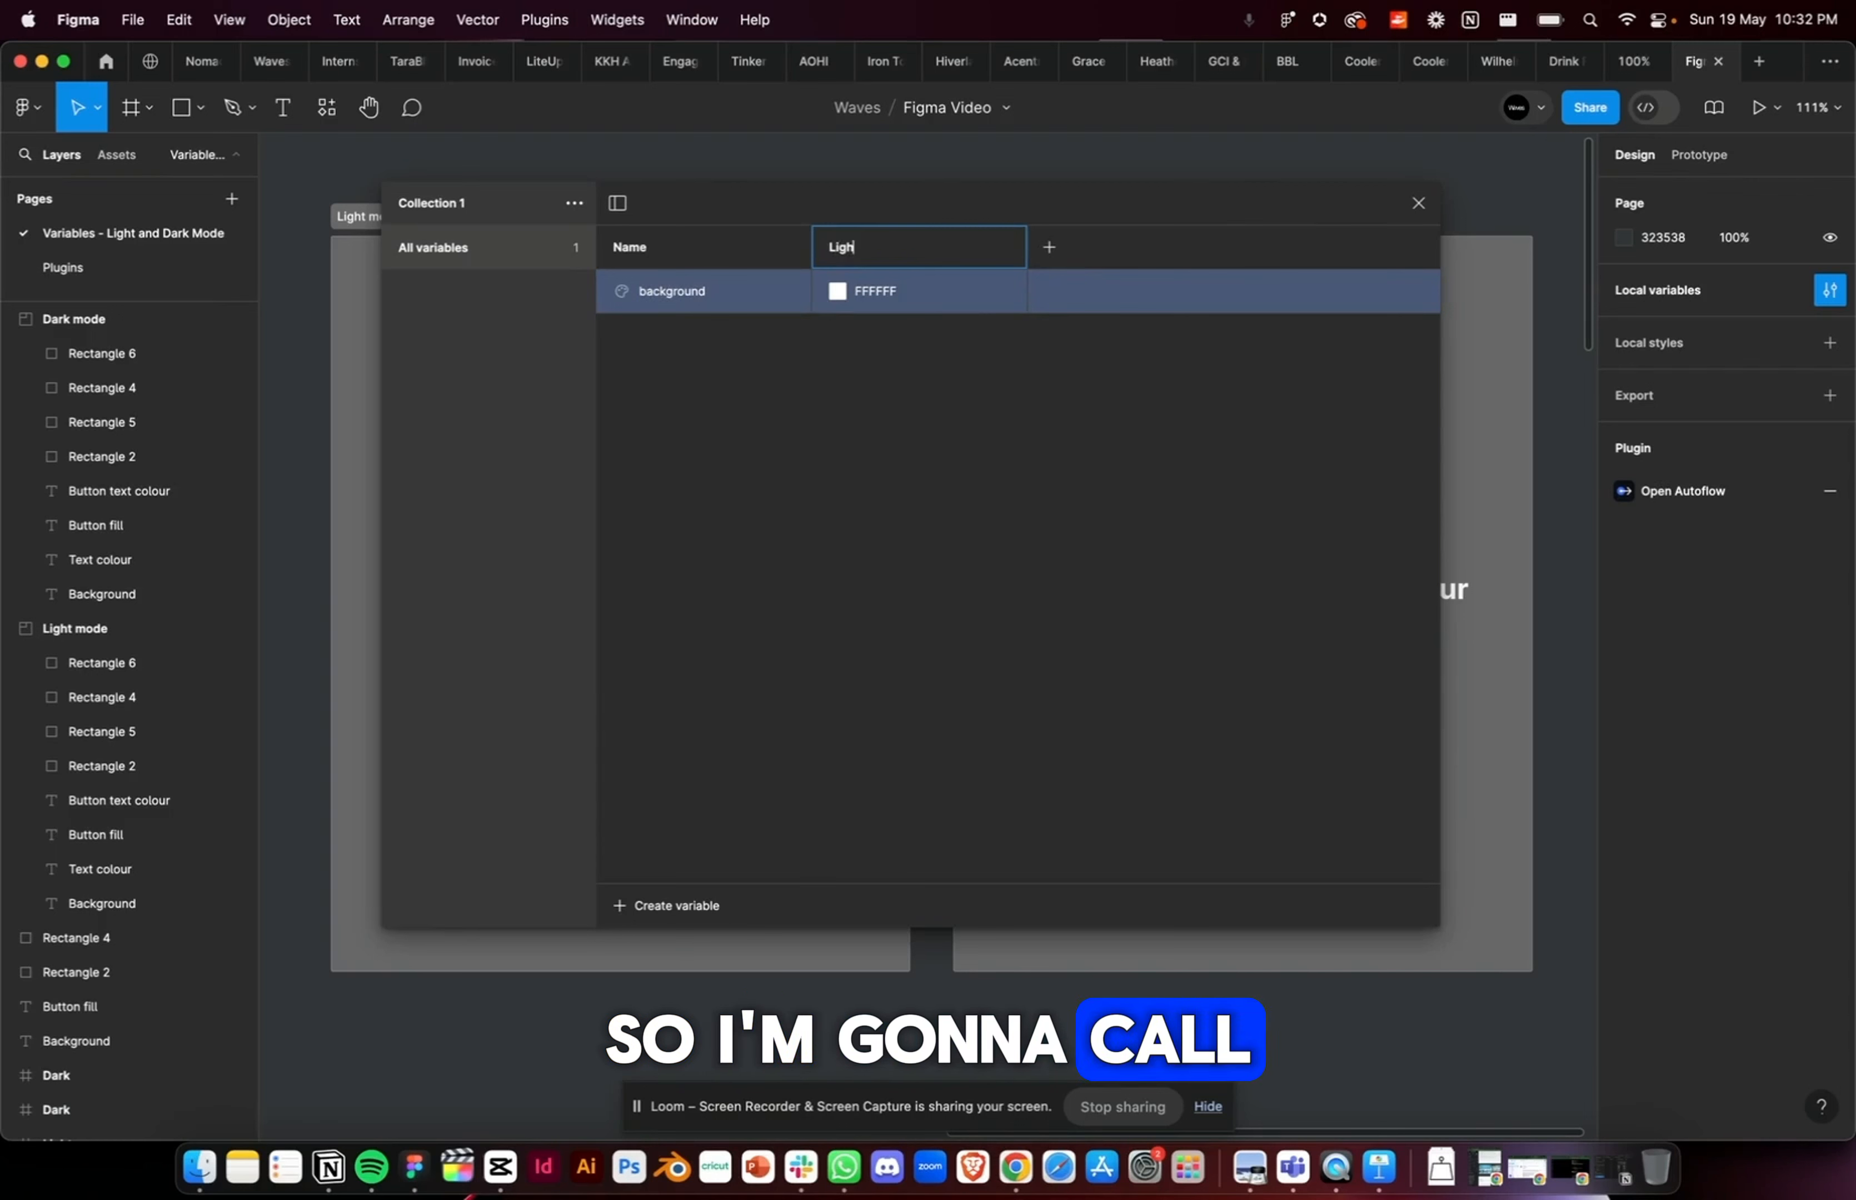
key(Return)
Step: Create a colour variable named text and set its Light value to 000000
click(669, 905)
click(658, 947)
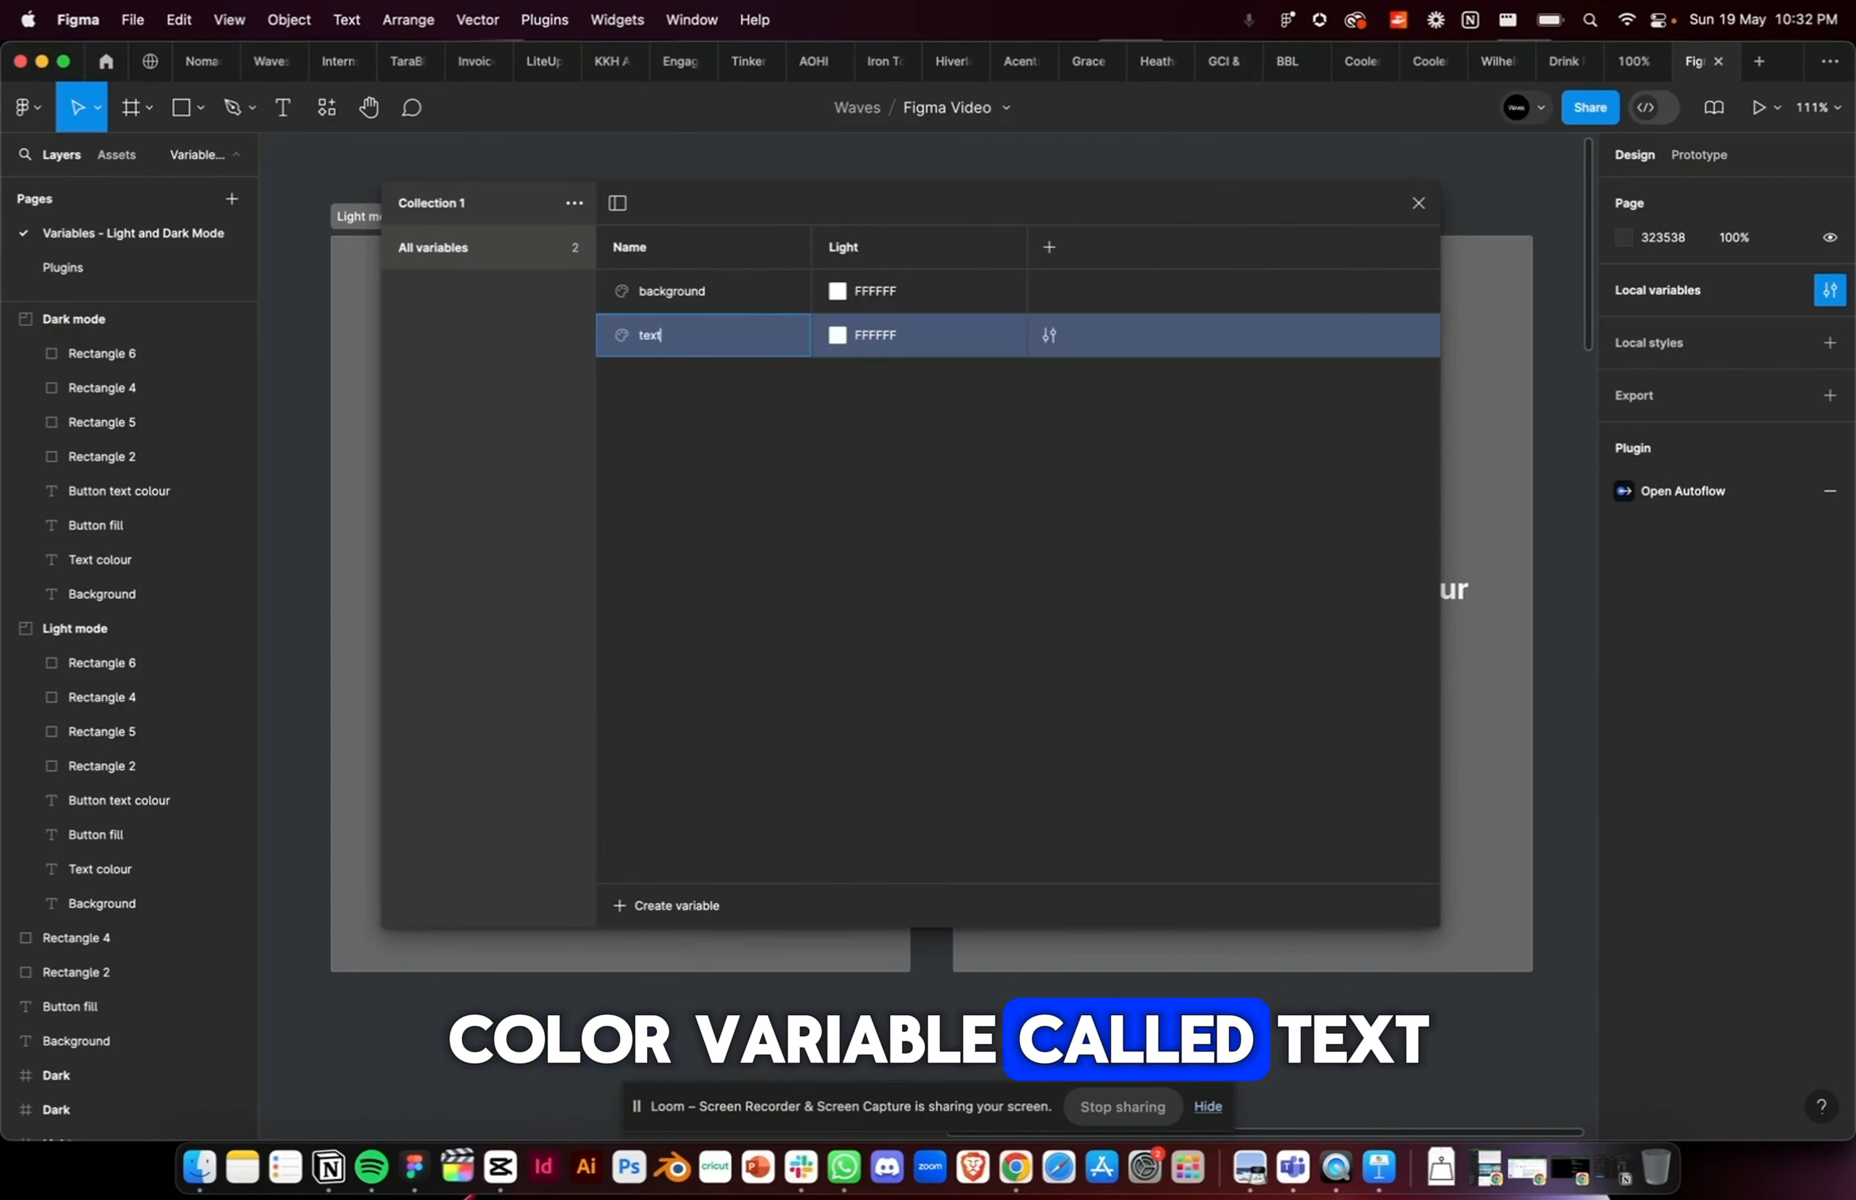
click(833, 335)
click(779, 421)
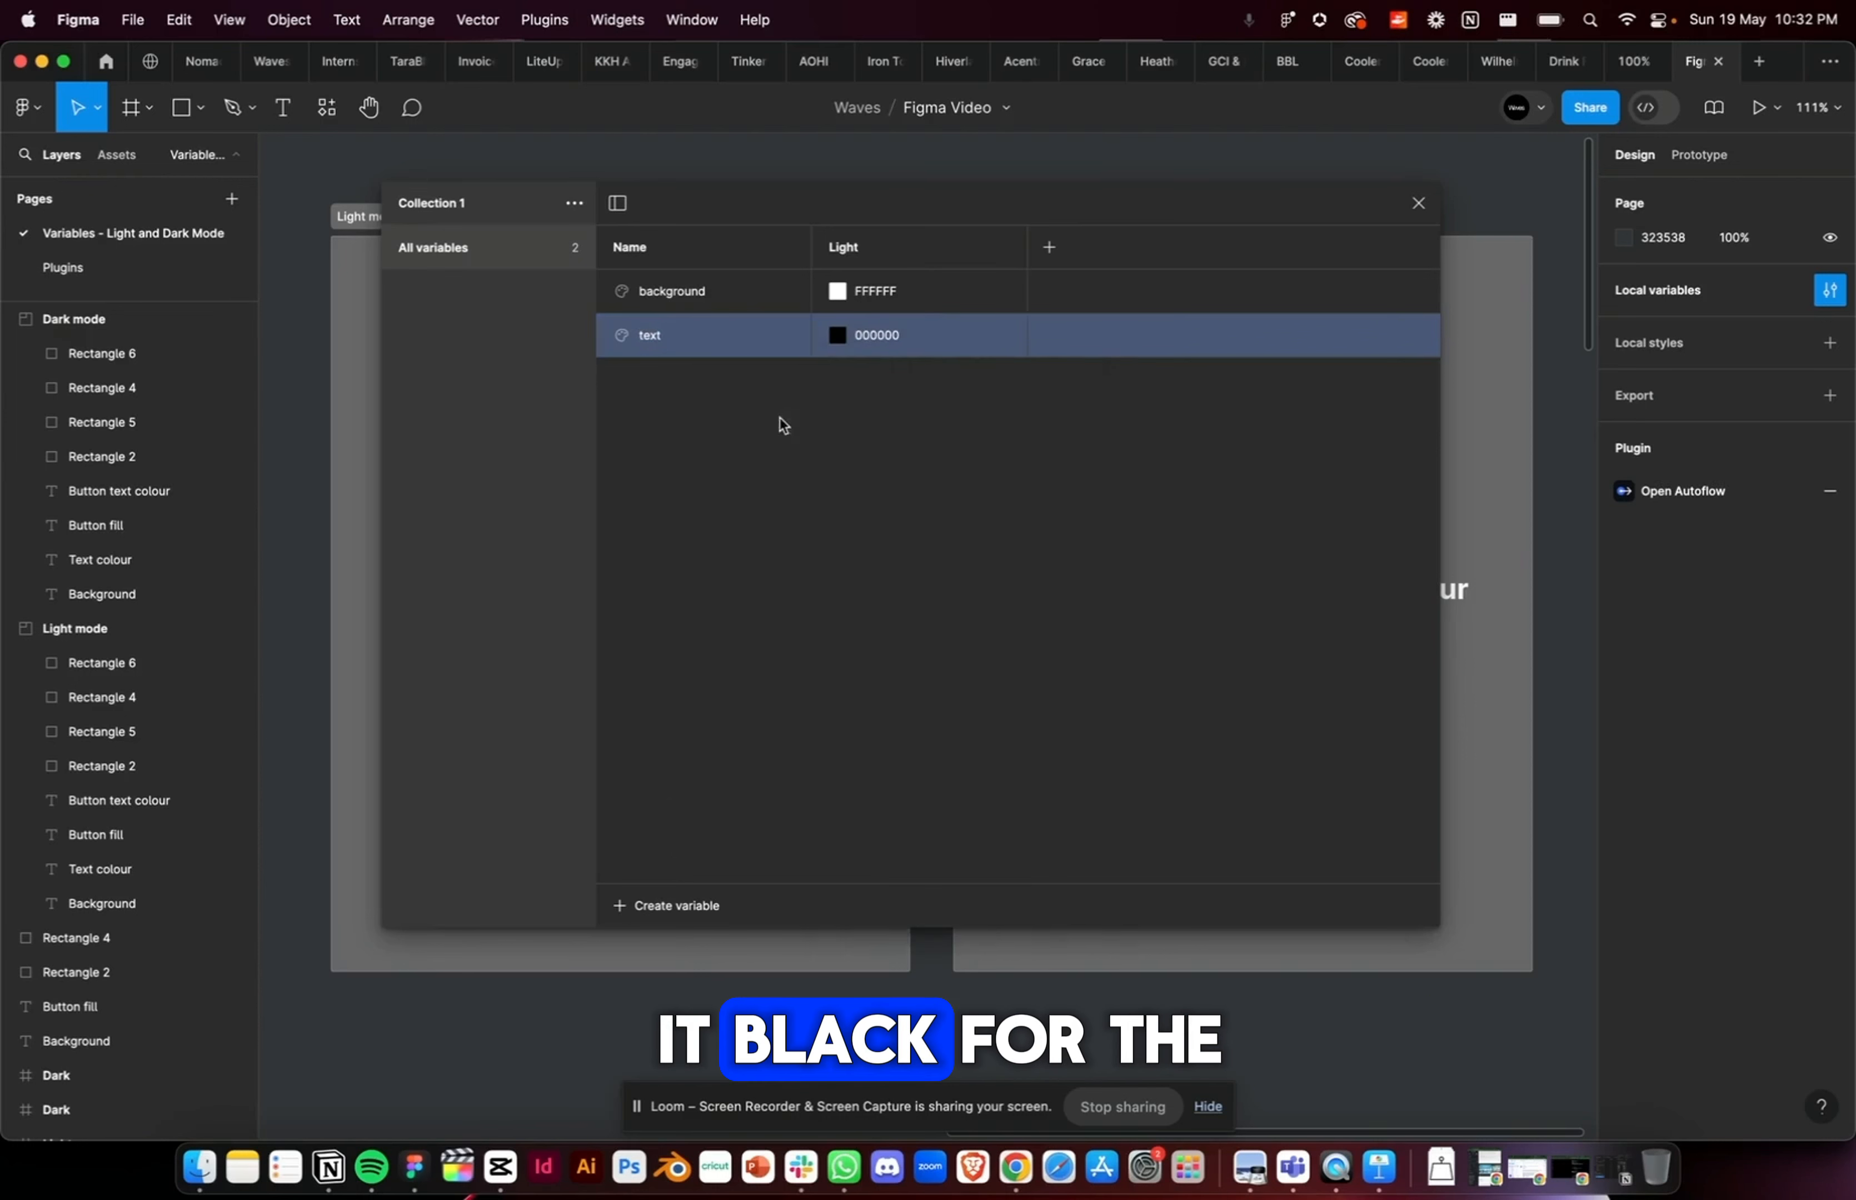
Step: Create a colour variable named button-fill and set its Light value to the blue 0094FF
click(623, 913)
click(655, 958)
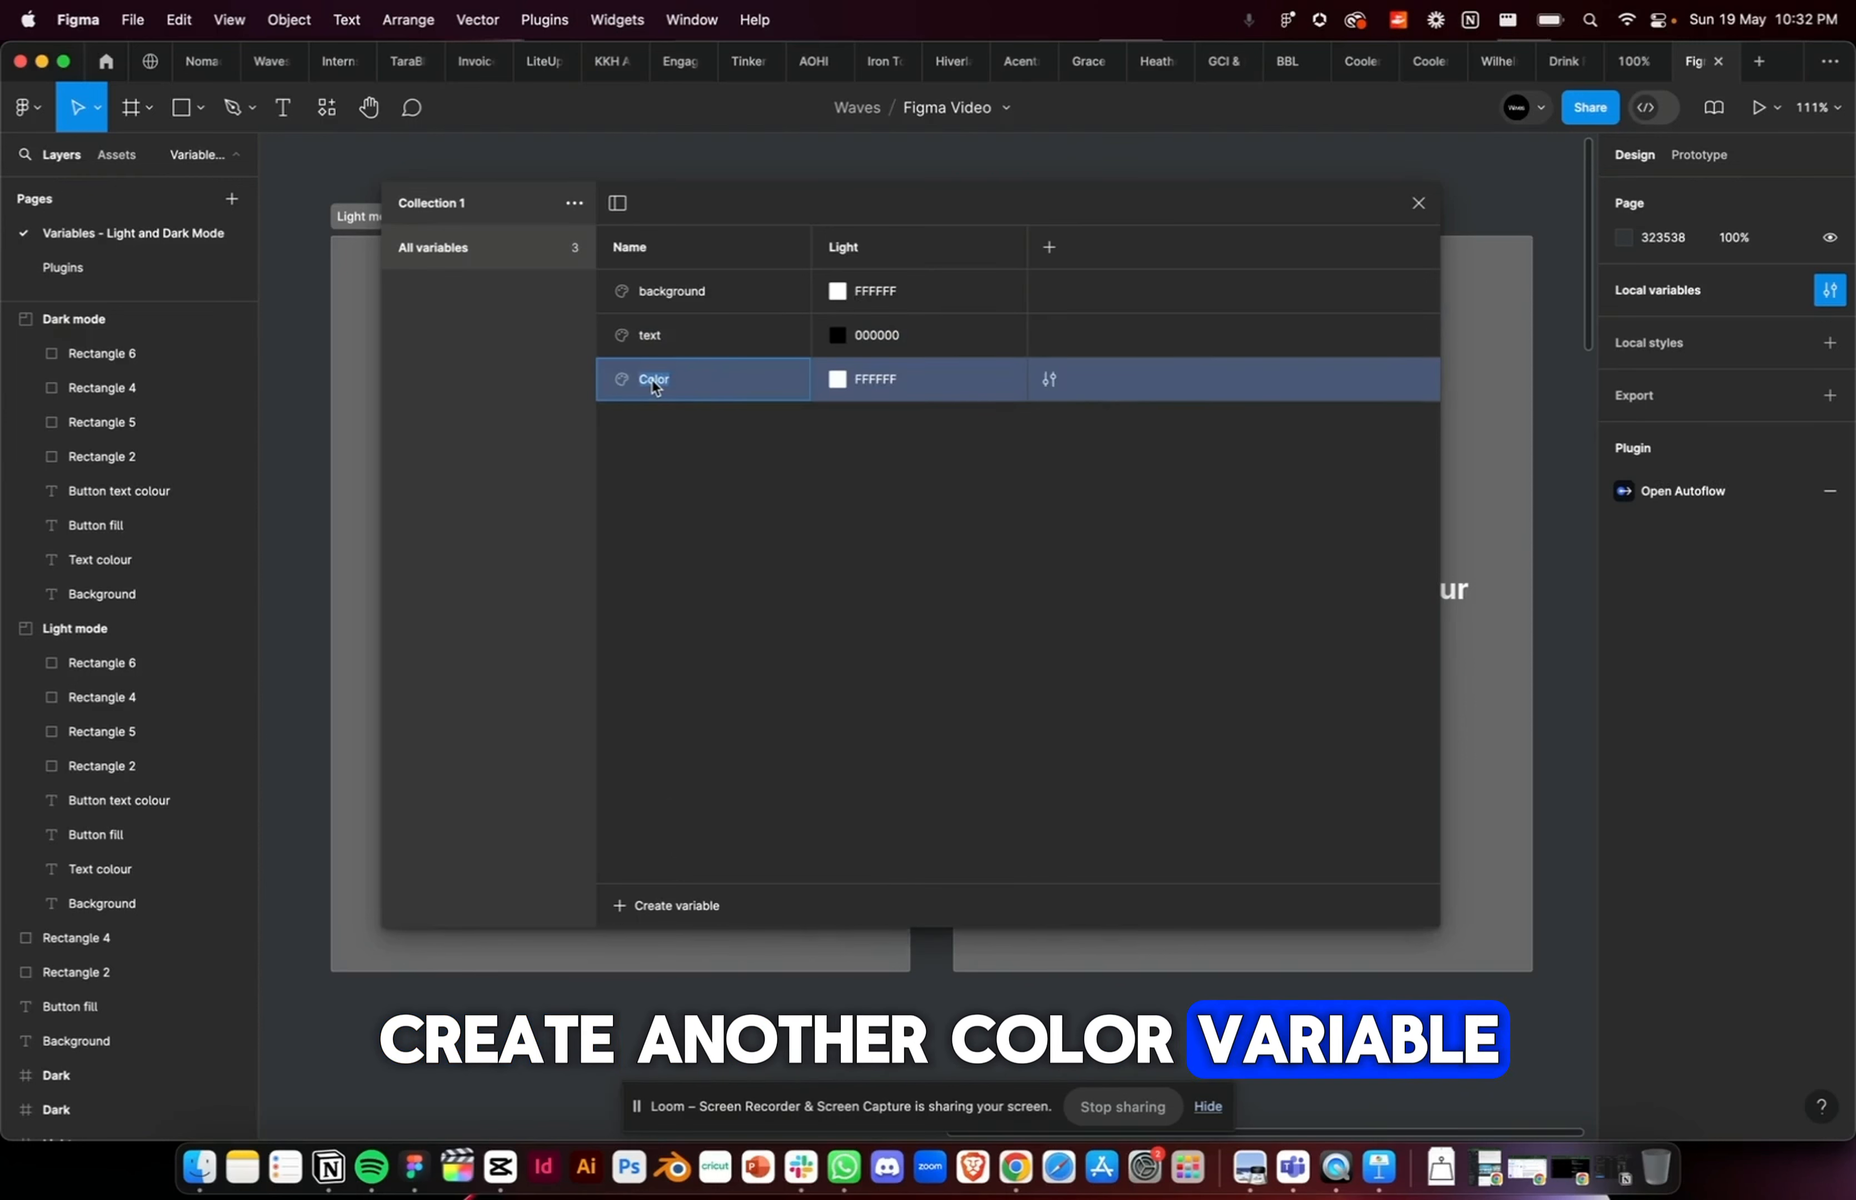
text(button-fill)
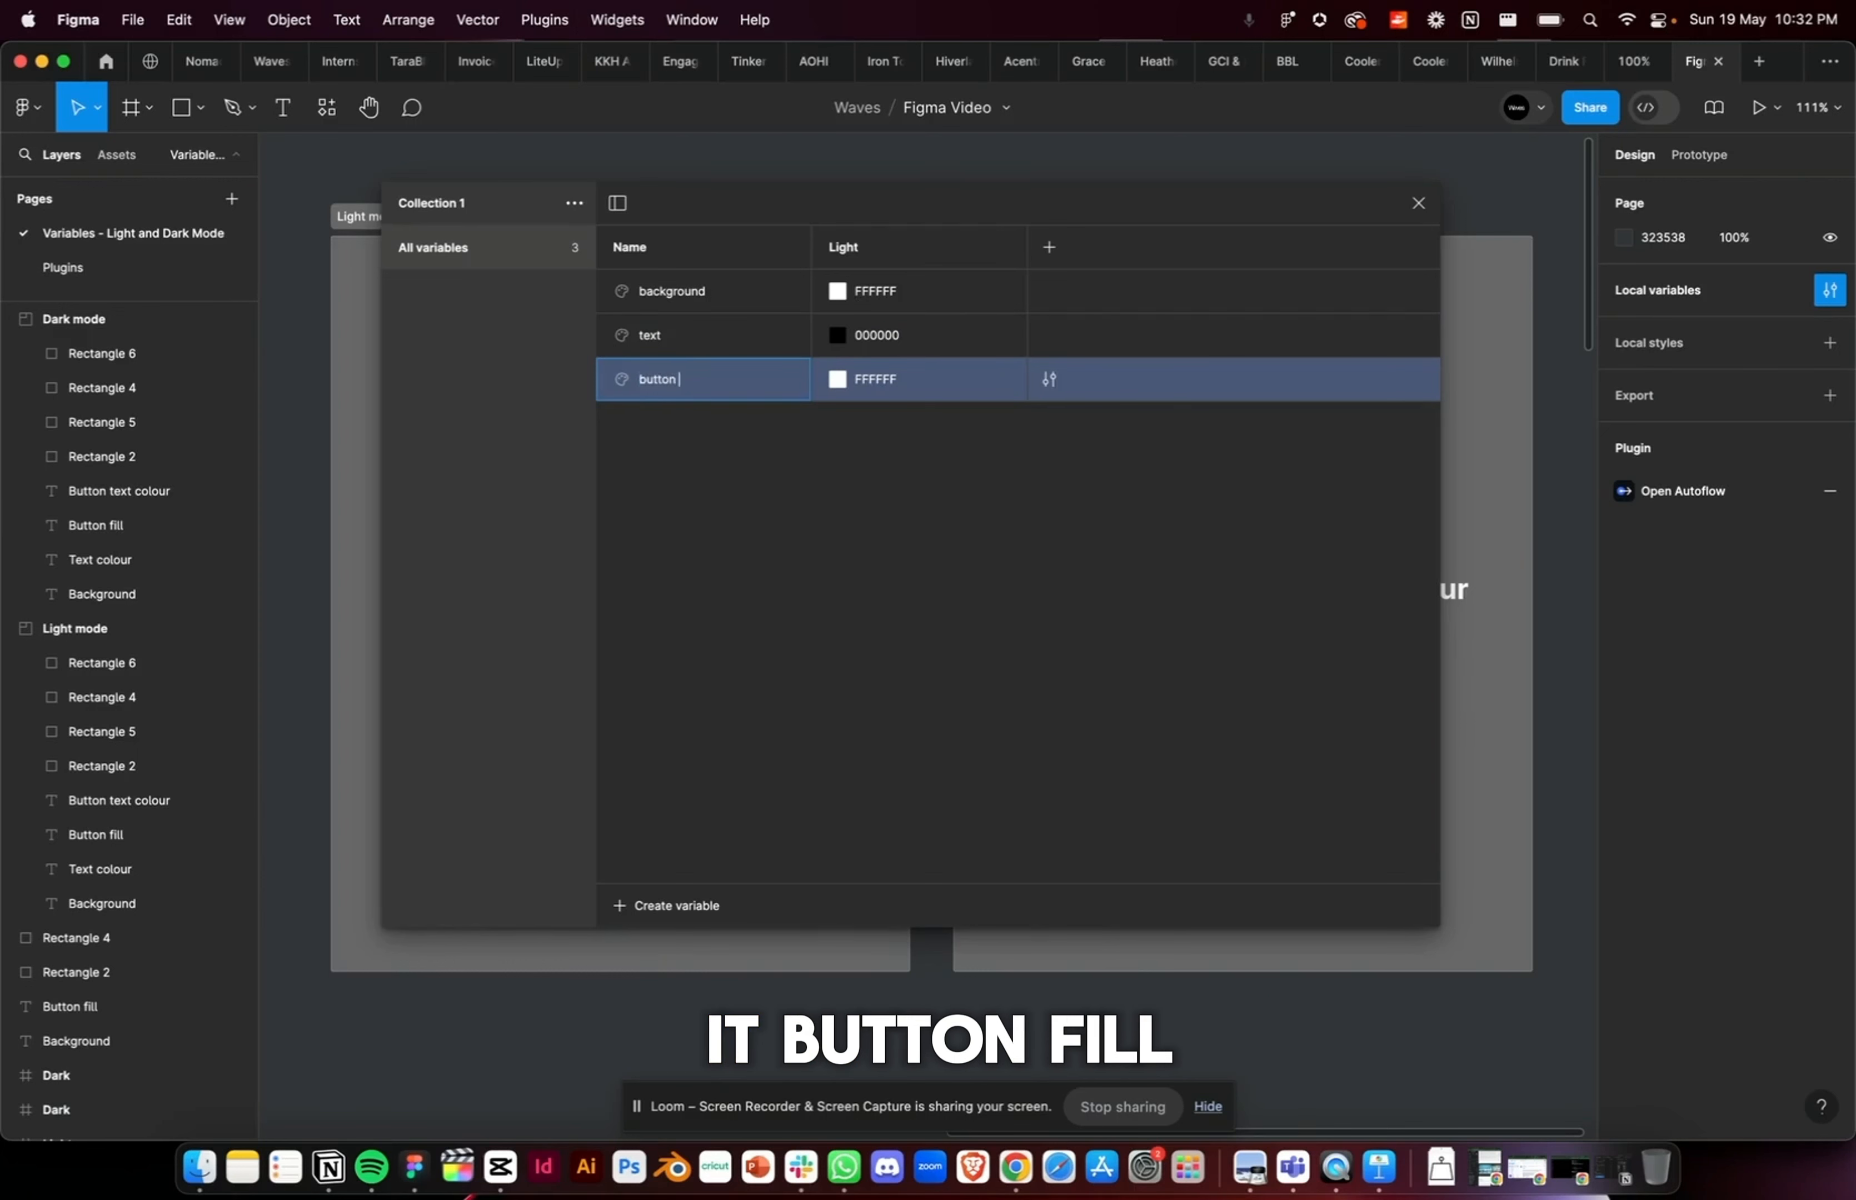
click(837, 379)
click(907, 869)
click(717, 495)
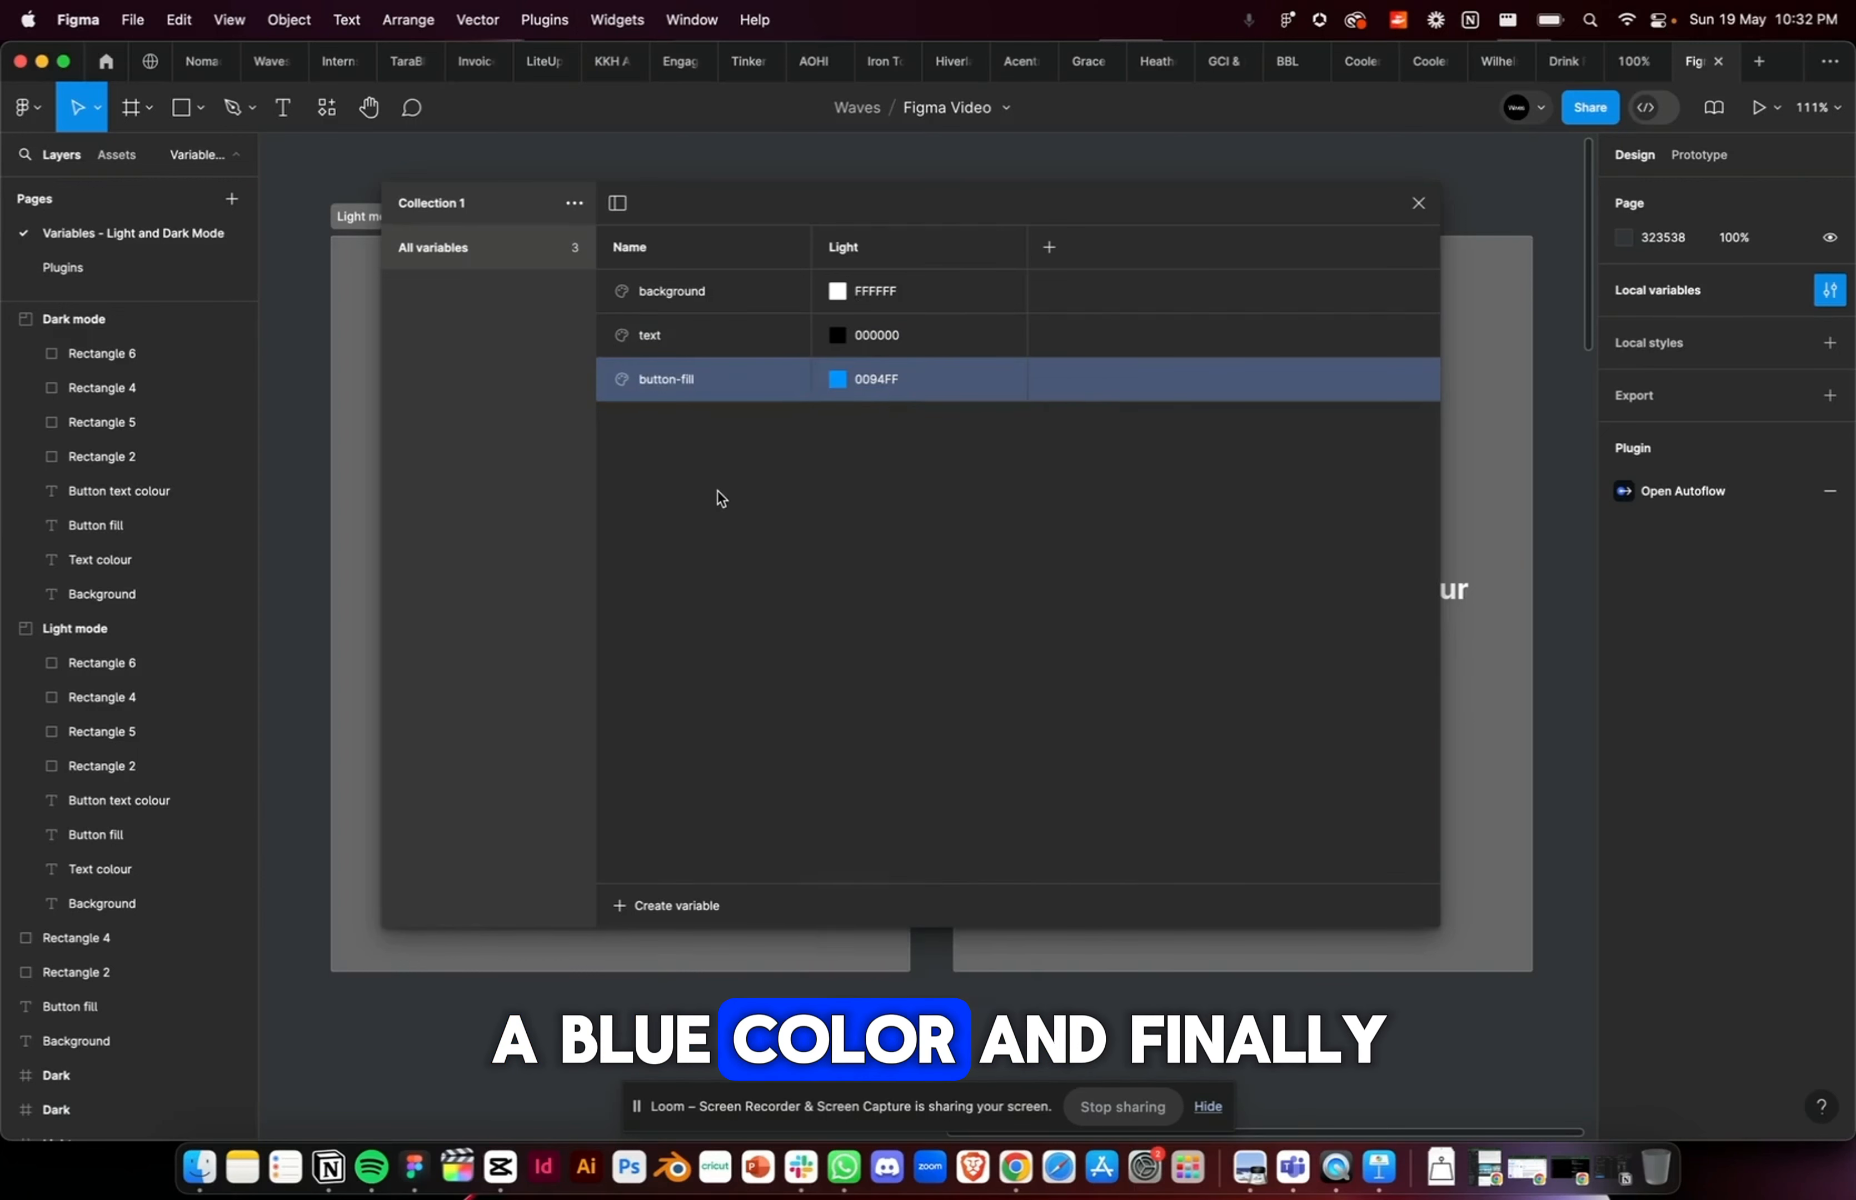
Step: Create a colour variable named button-text with the Light value FFFFFF
click(628, 906)
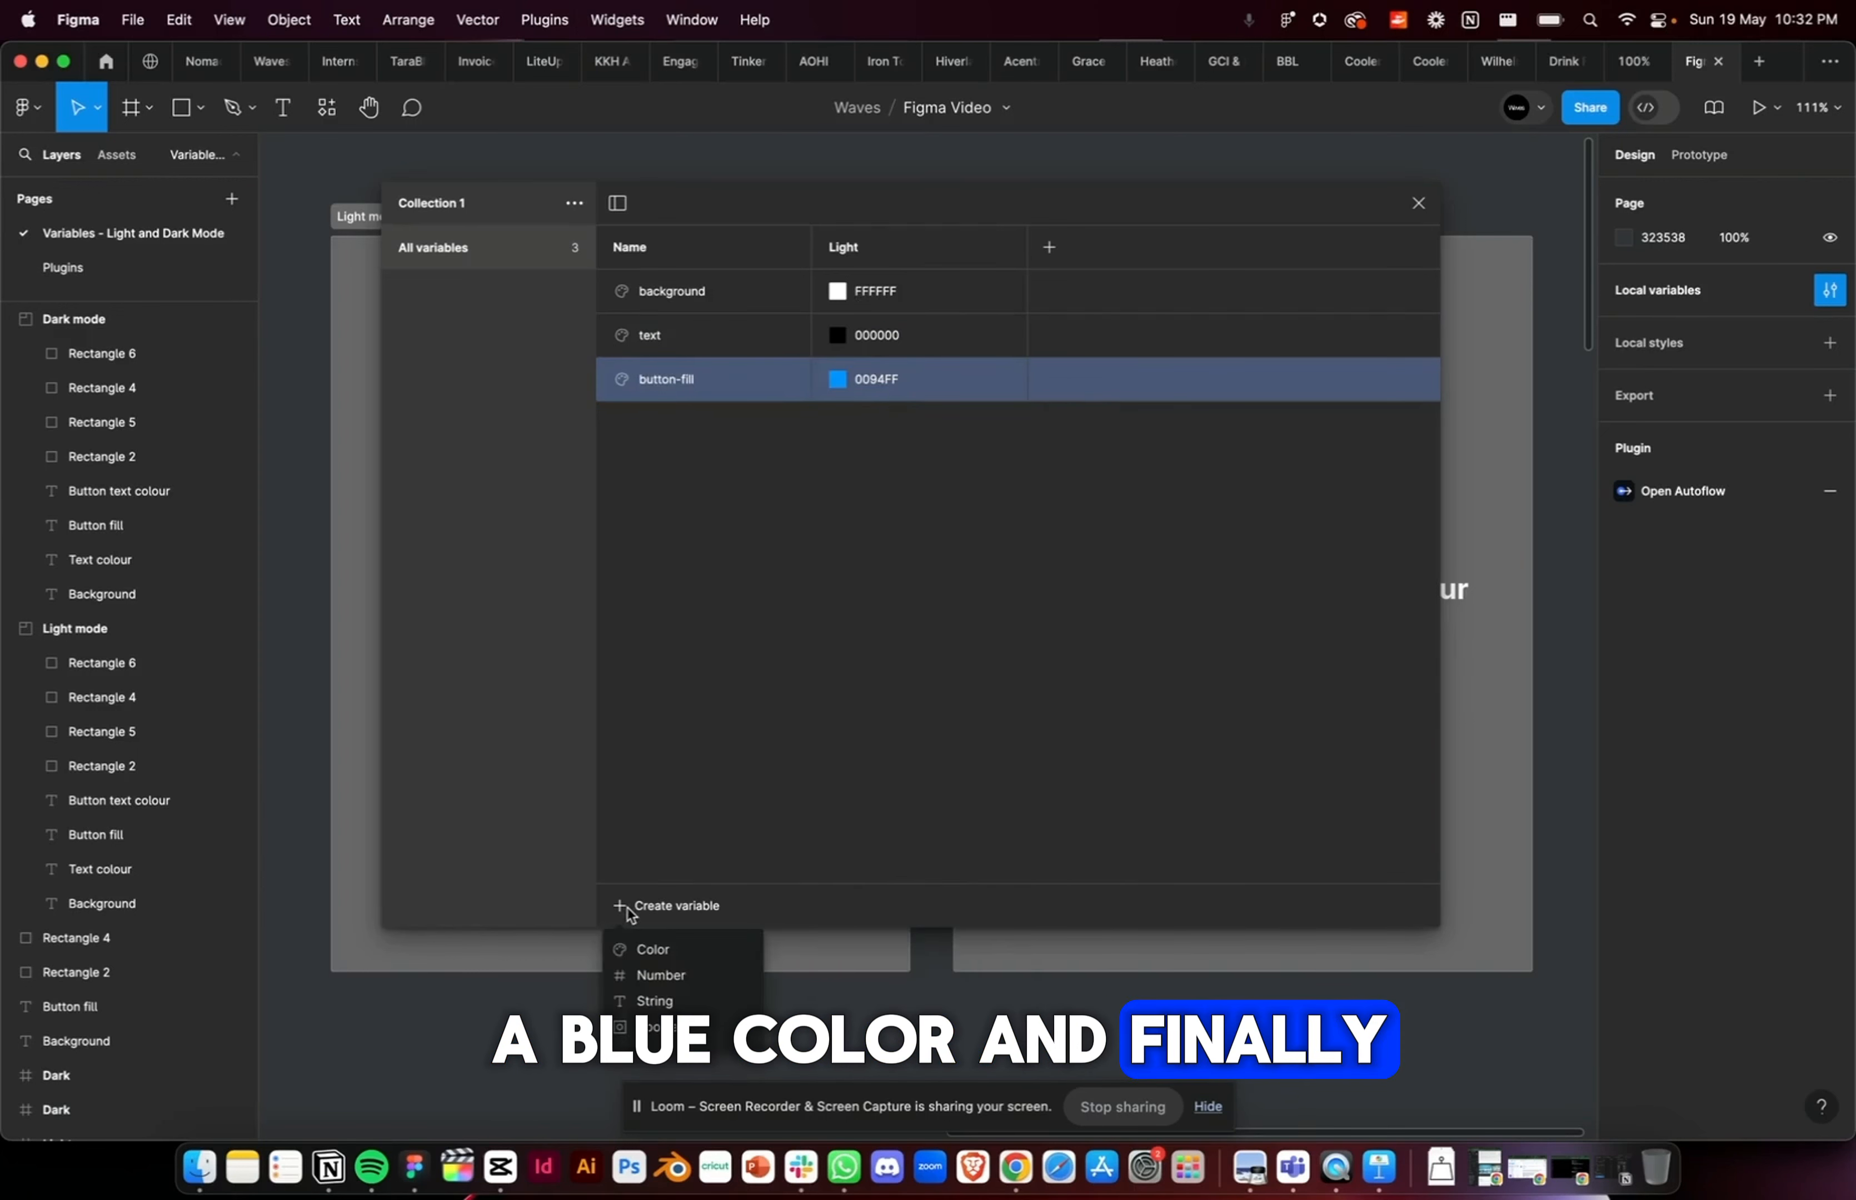
click(658, 950)
text(butto)
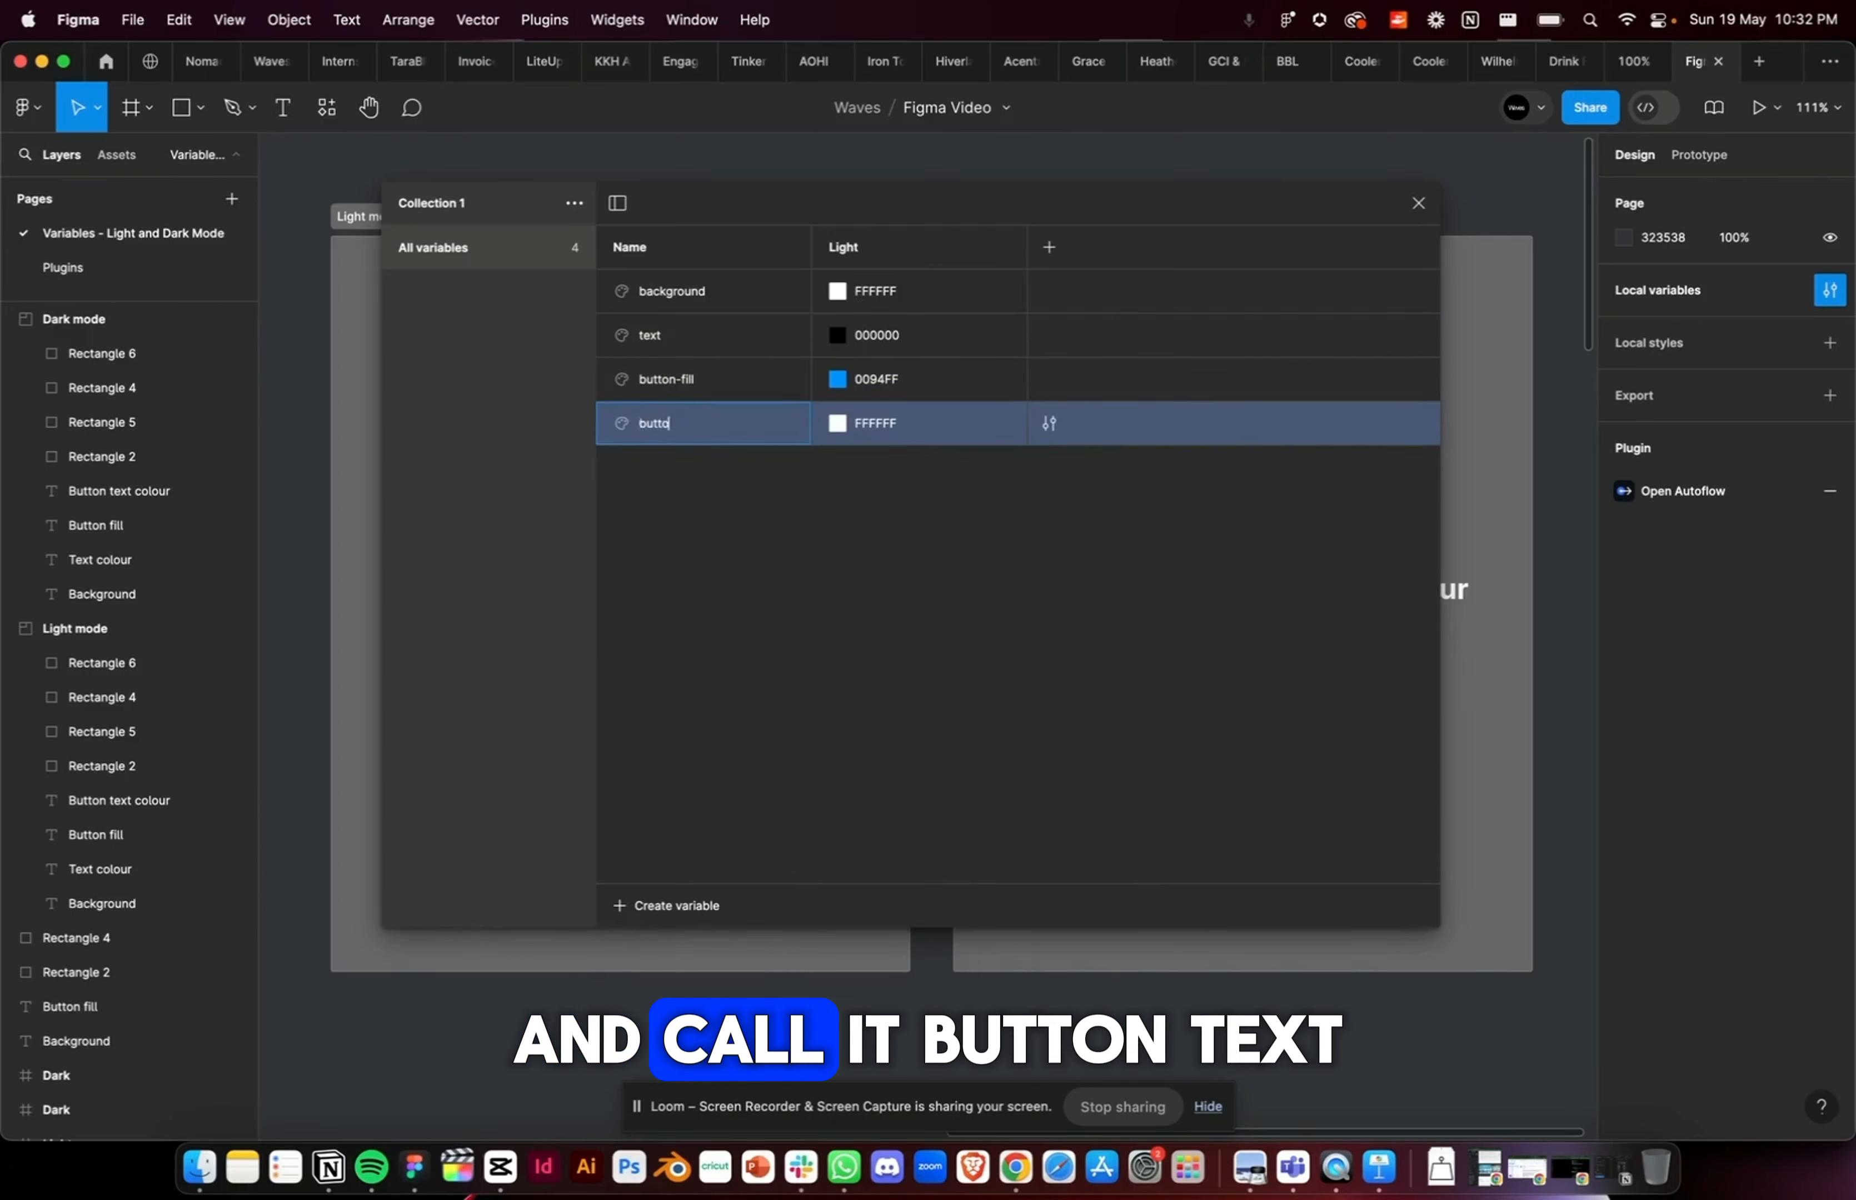
text(n-text)
key(Tab)
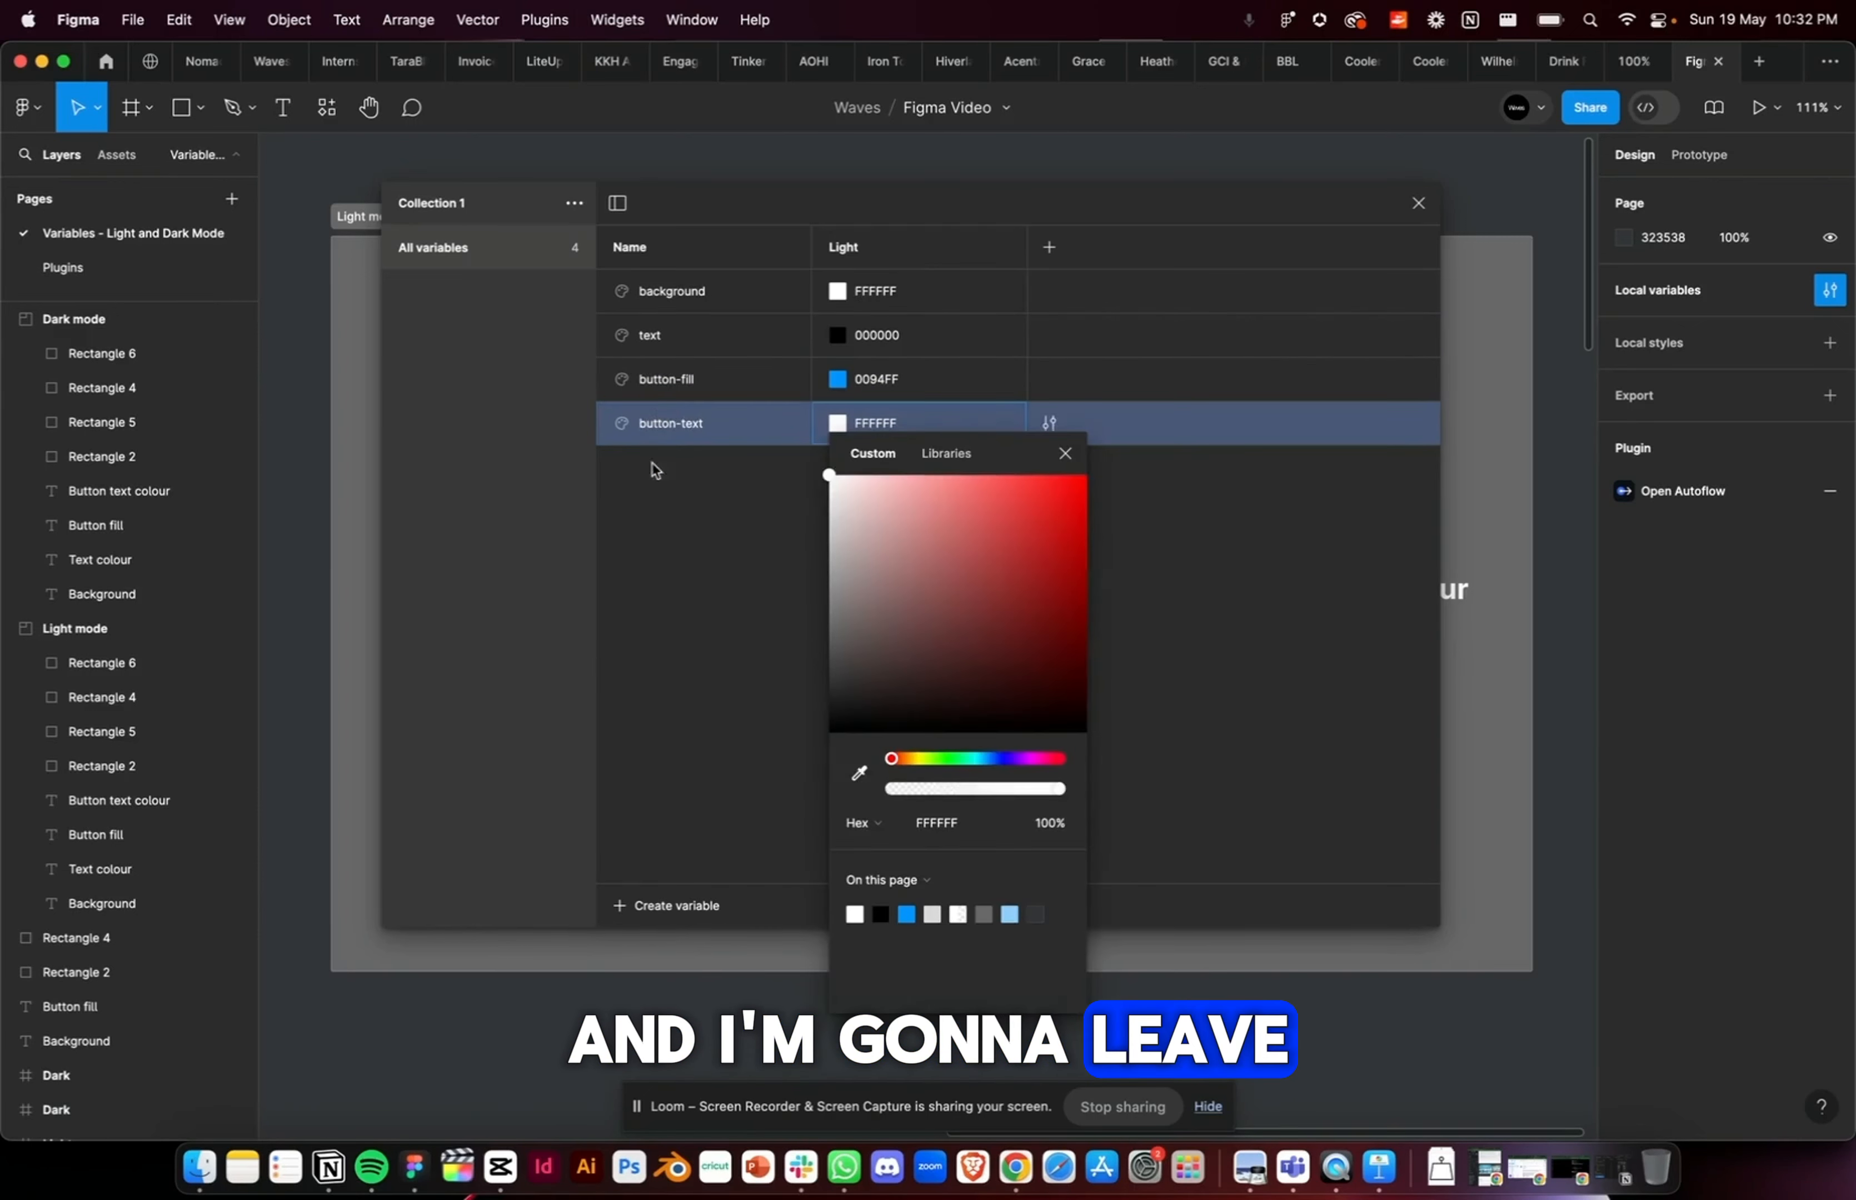
click(663, 632)
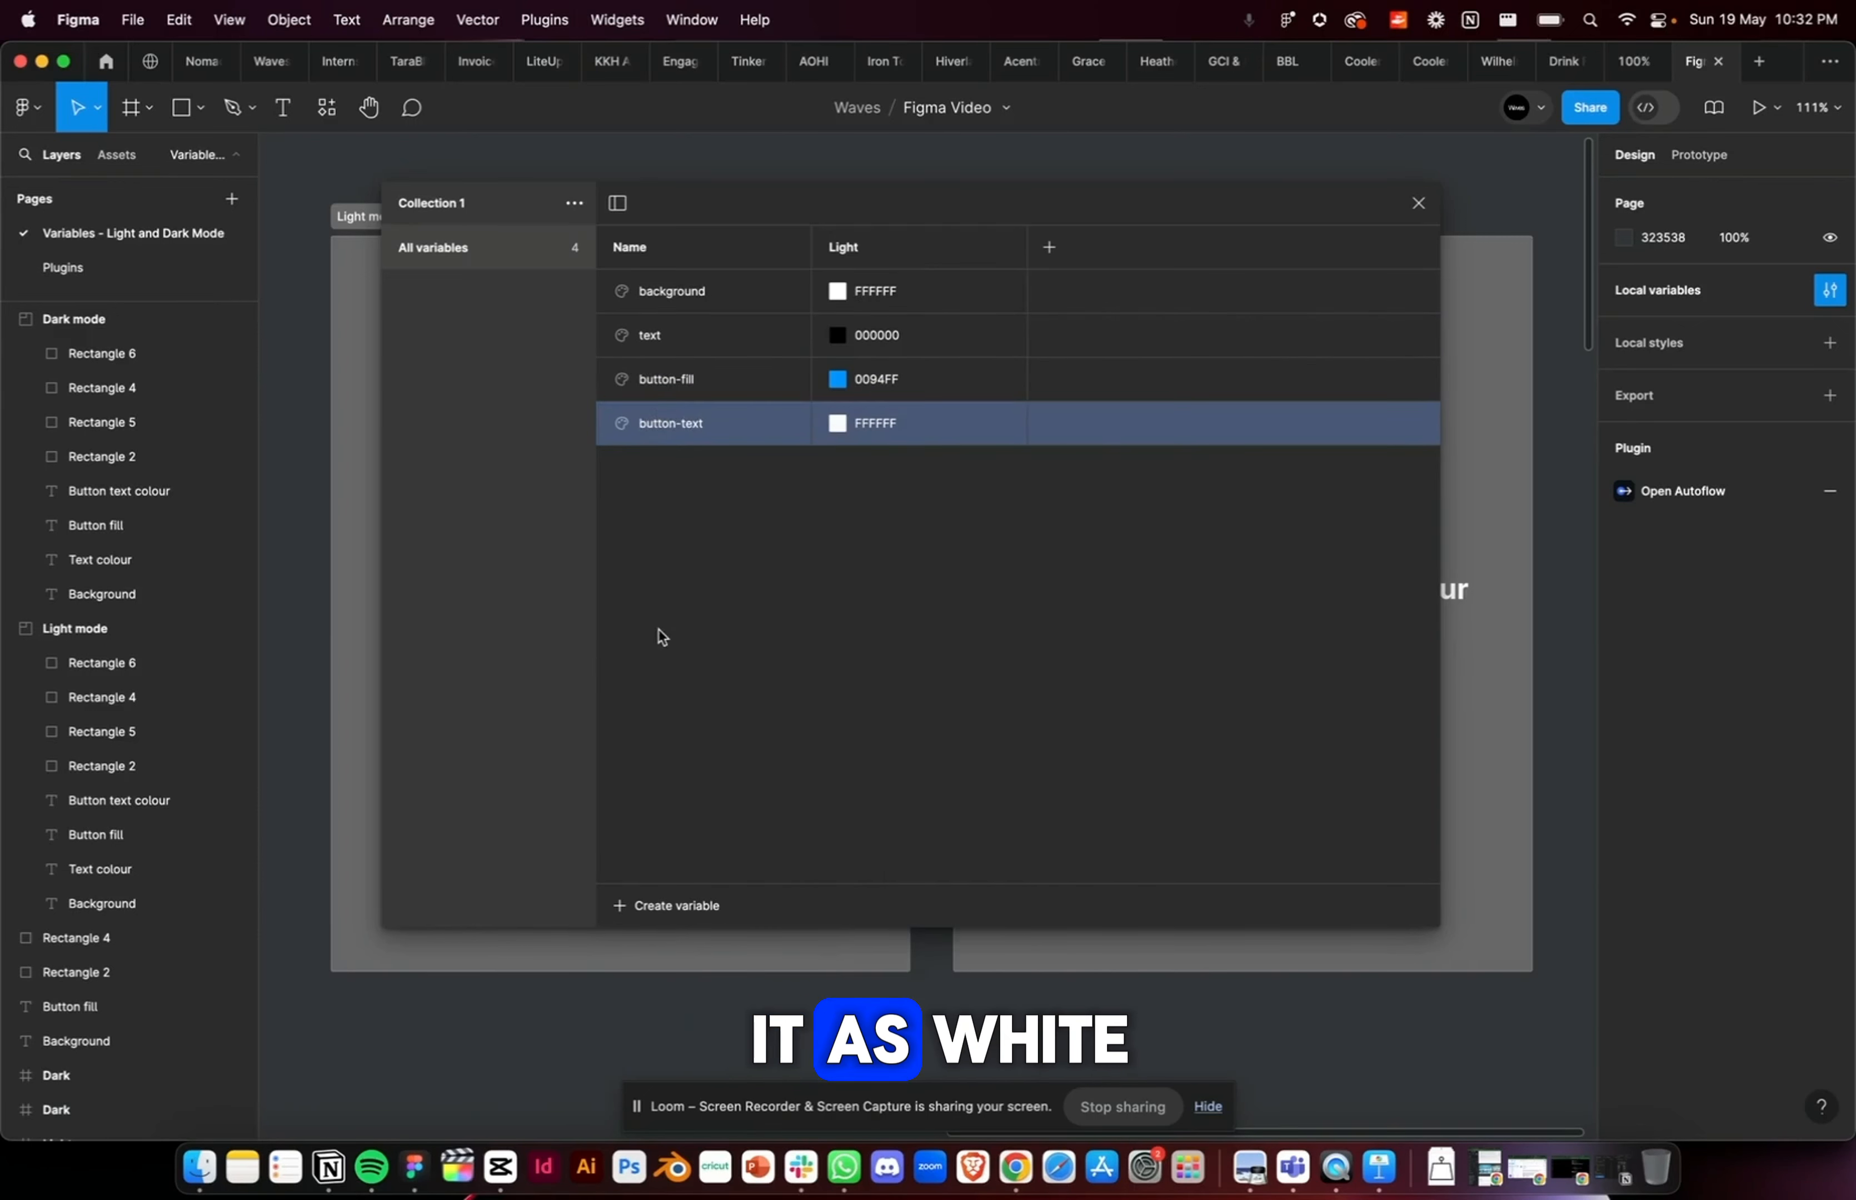
Step: Add a second variable mode to the collection and name it Dark
click(1050, 249)
text(Dar)
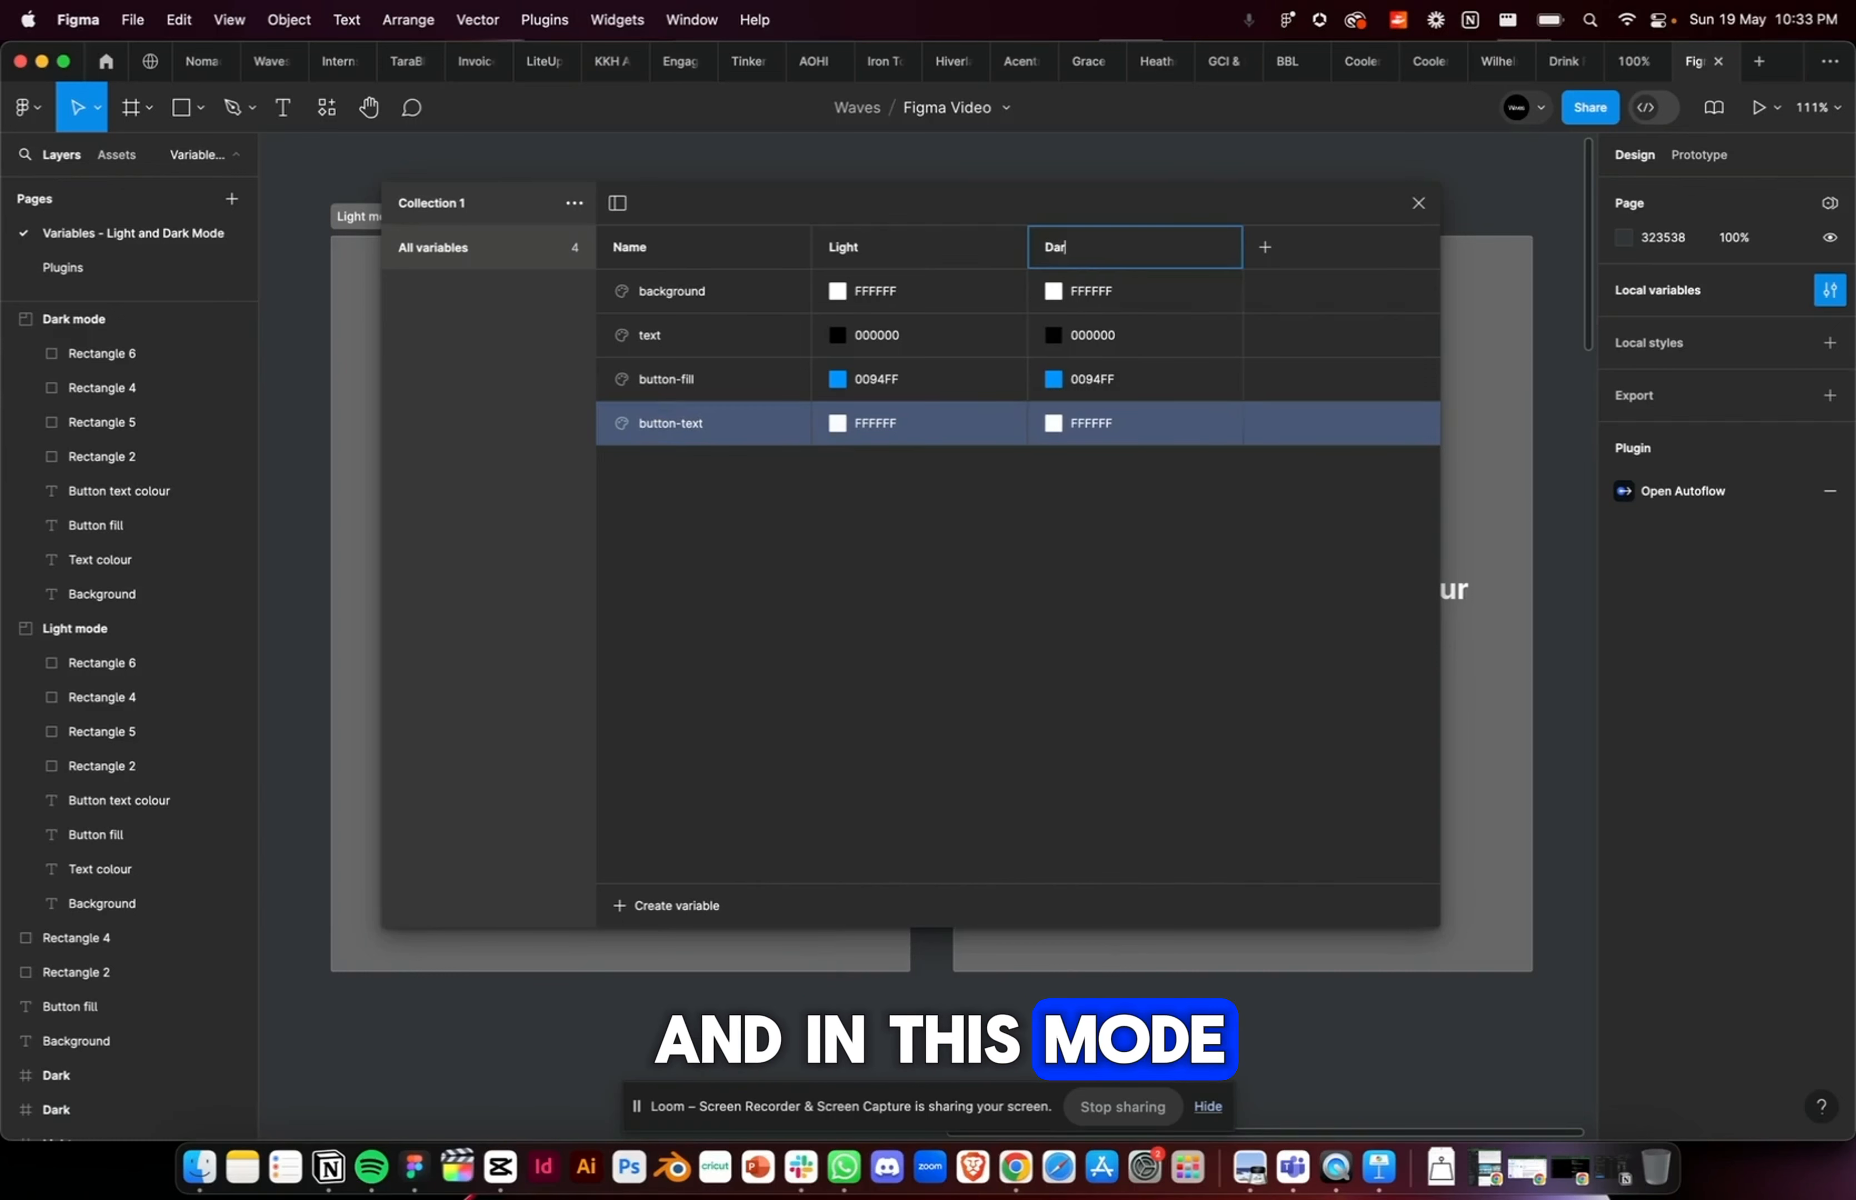
text(k)
click(1218, 525)
Step: Set the Dark value of the background variable to 000000 and of the text variable to FFFFFF
click(1052, 290)
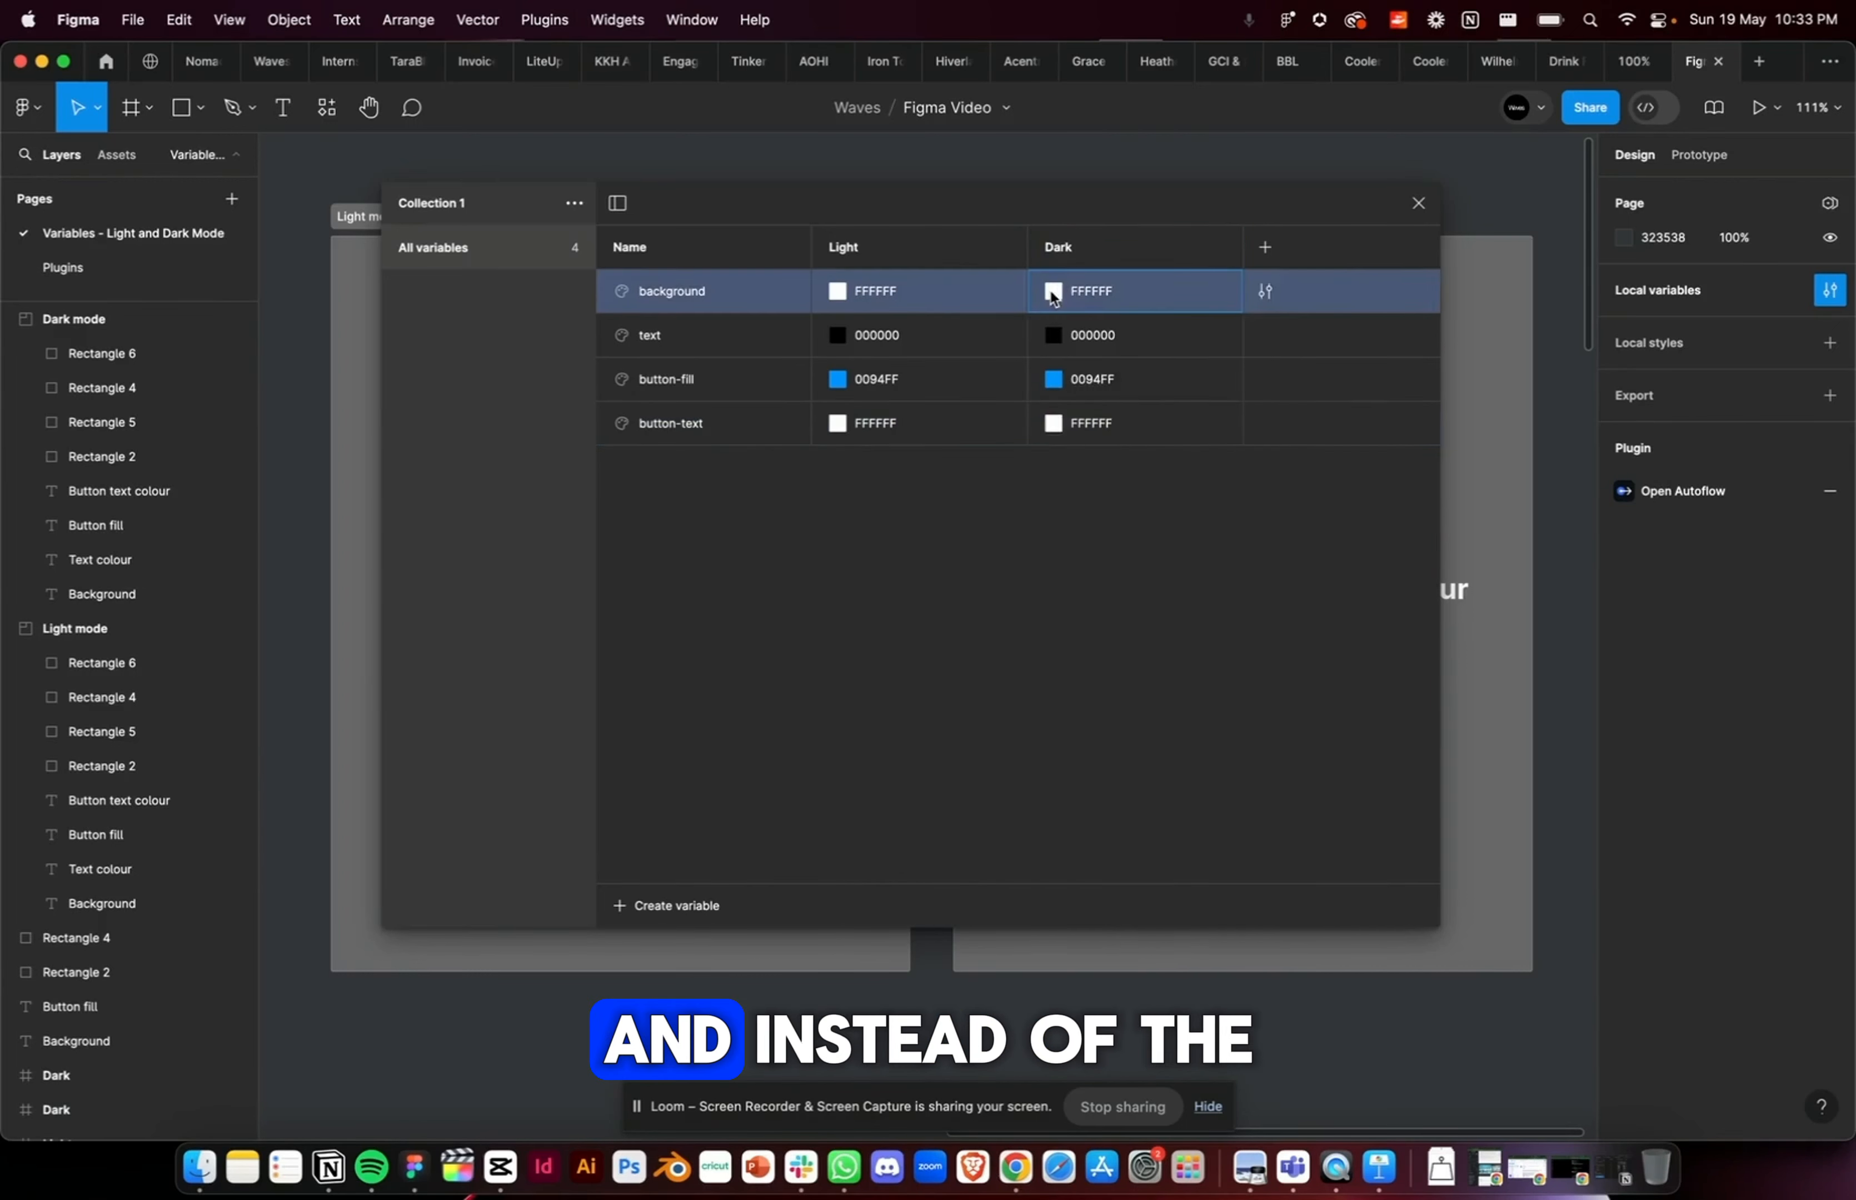
drag(1098, 393, 832, 774)
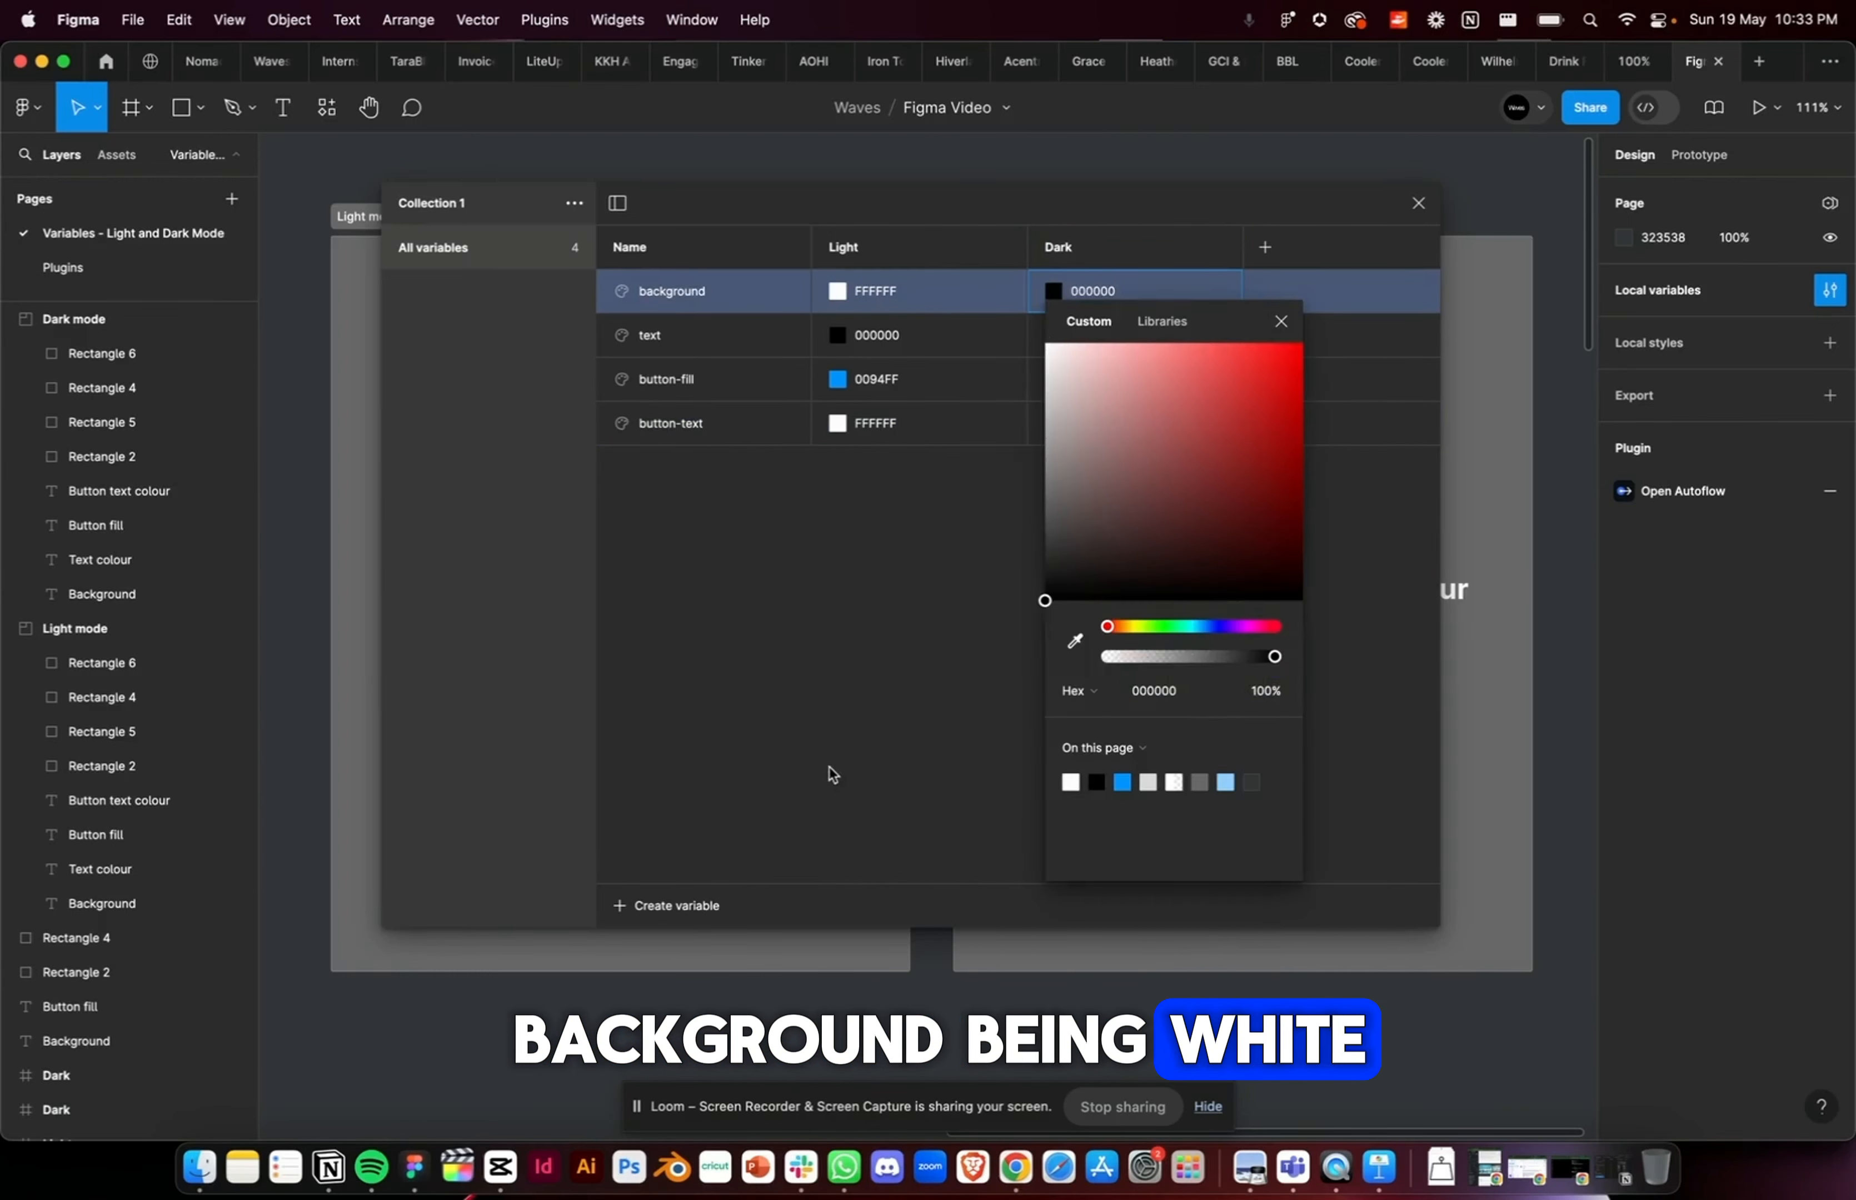
click(997, 548)
click(1052, 335)
drag(1073, 421, 959, 349)
click(982, 555)
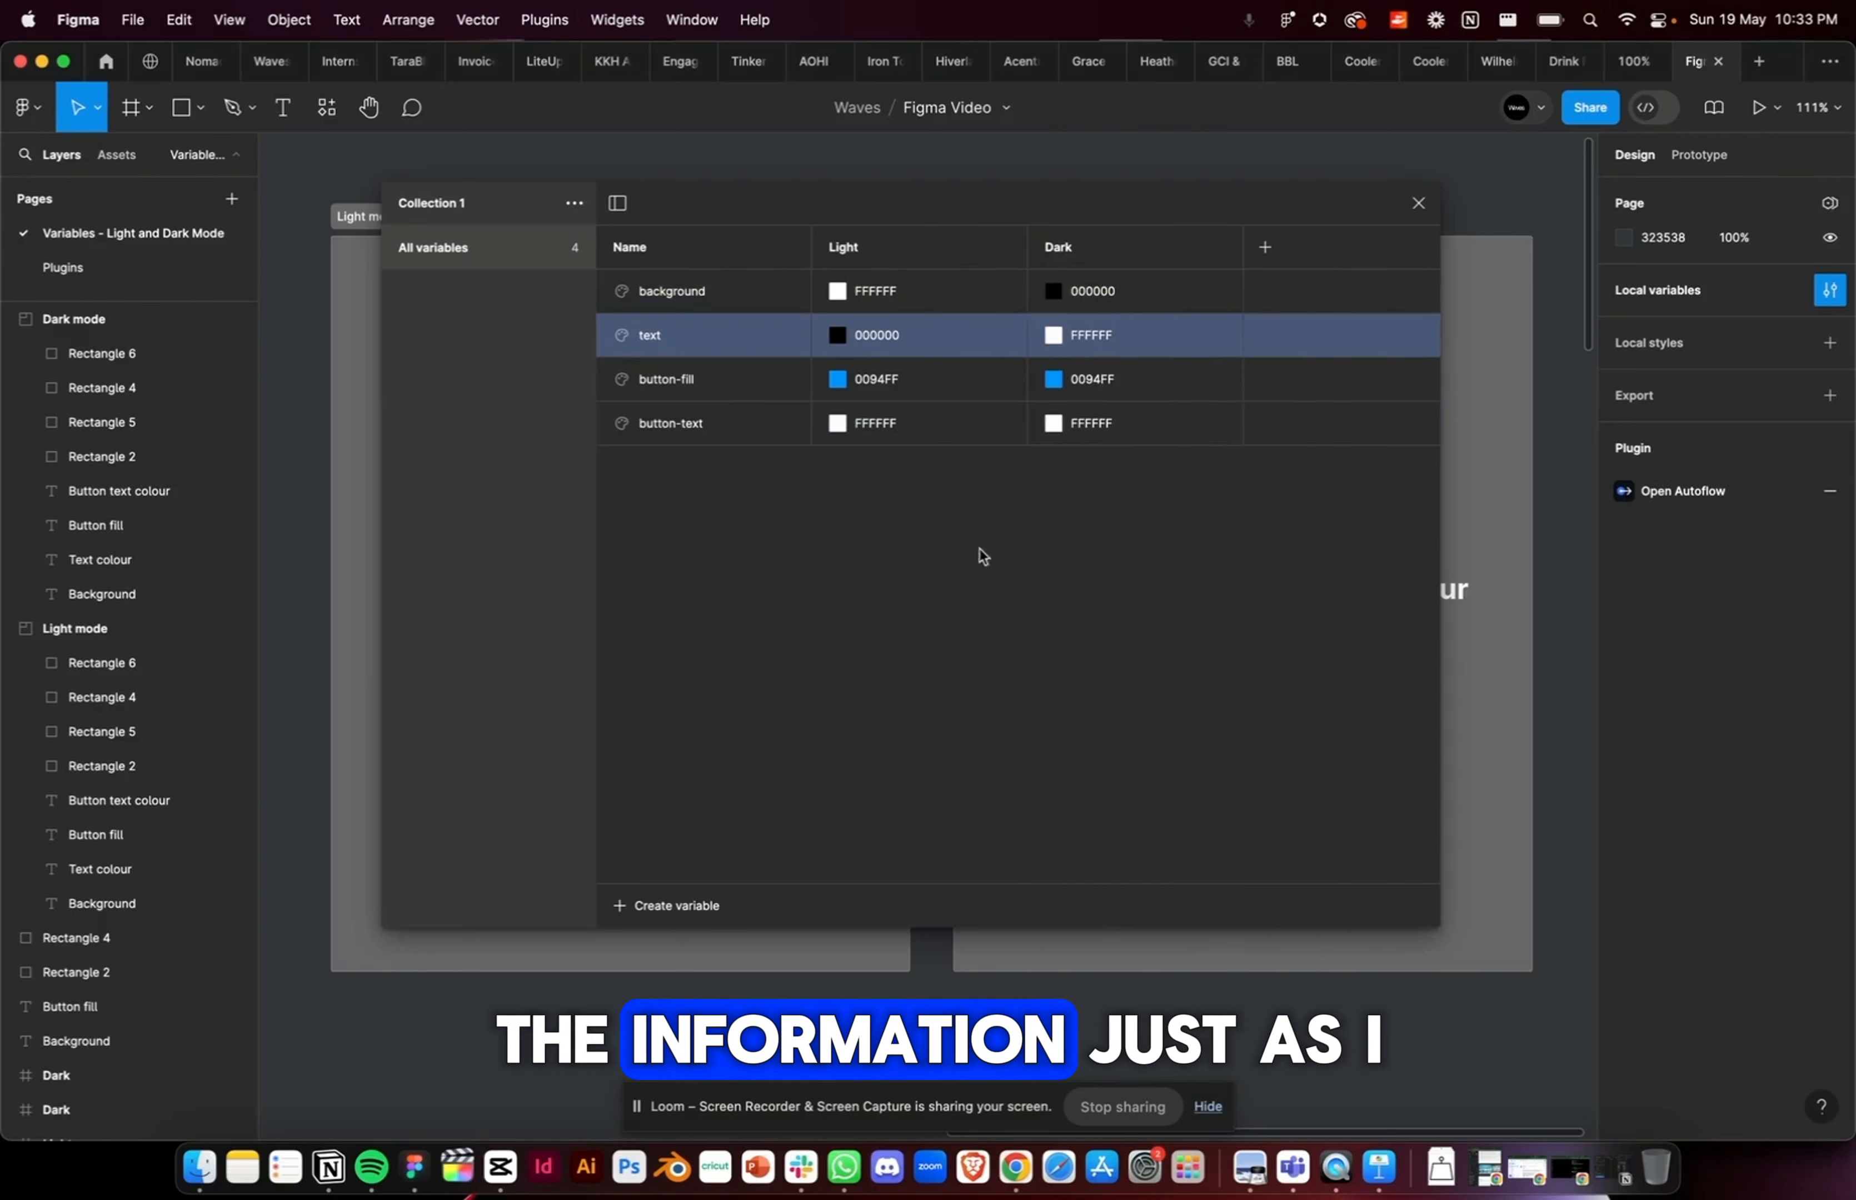
Step: Set the Dark value of the button-fill variable to the light blue 8FD0FF
click(1053, 379)
click(1226, 870)
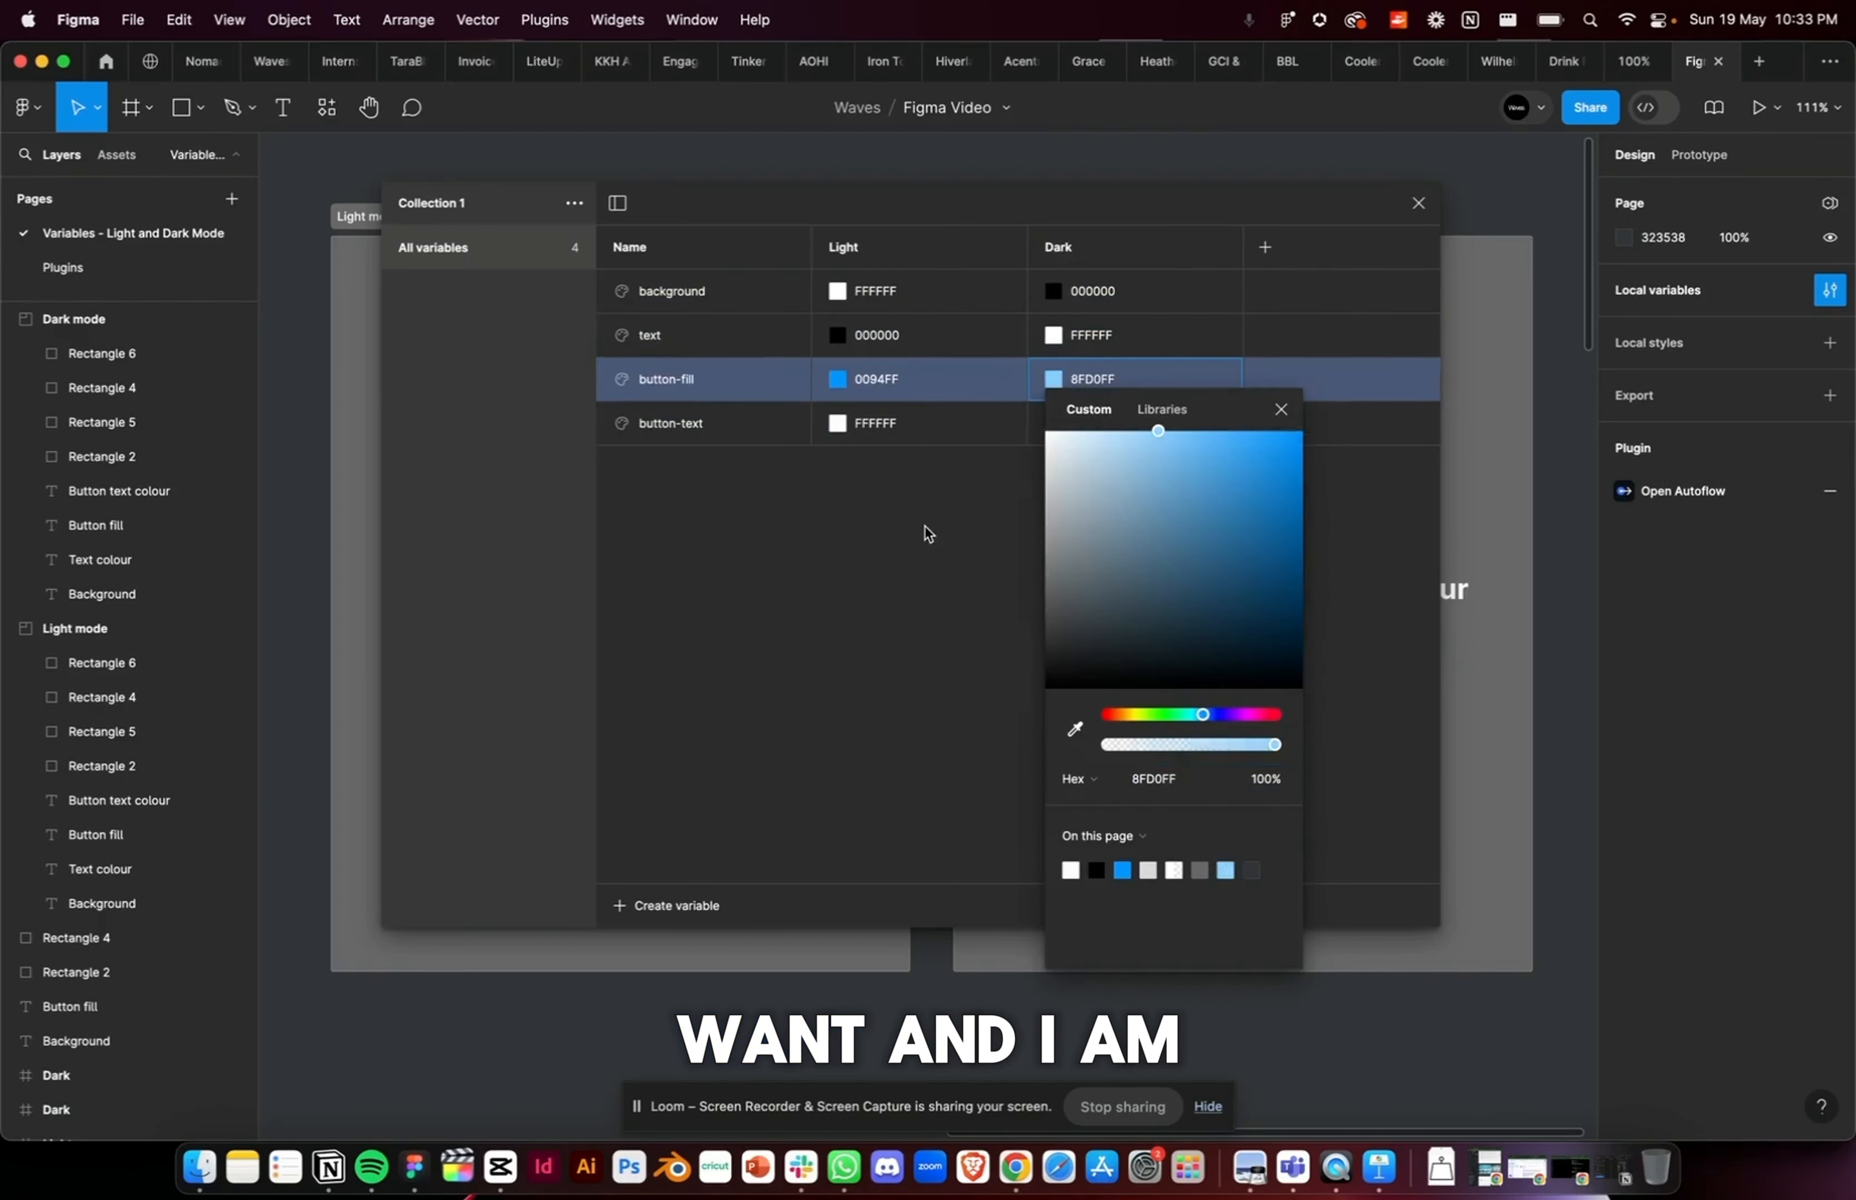
click(924, 530)
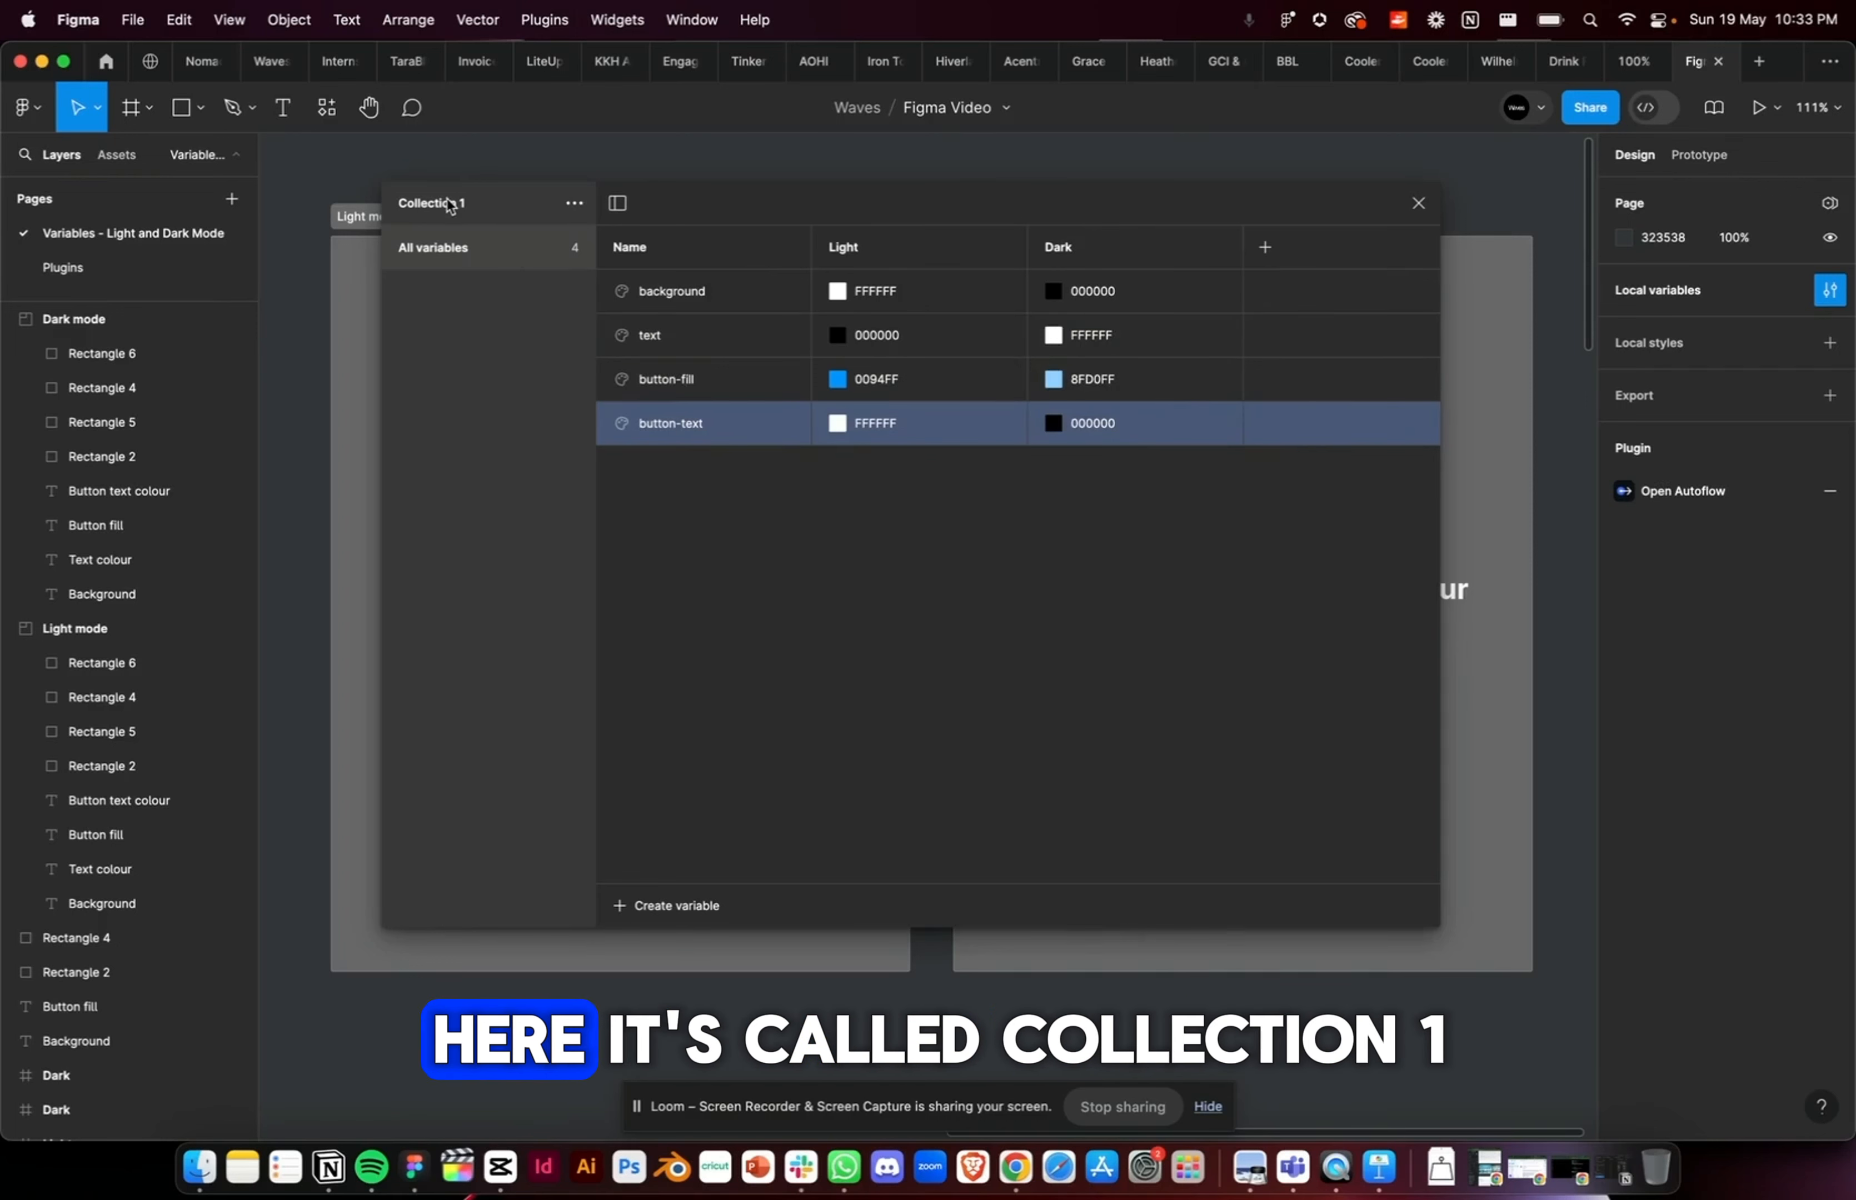
Step: Rename the variable collection Mode and close the variables window
click(574, 202)
click(560, 244)
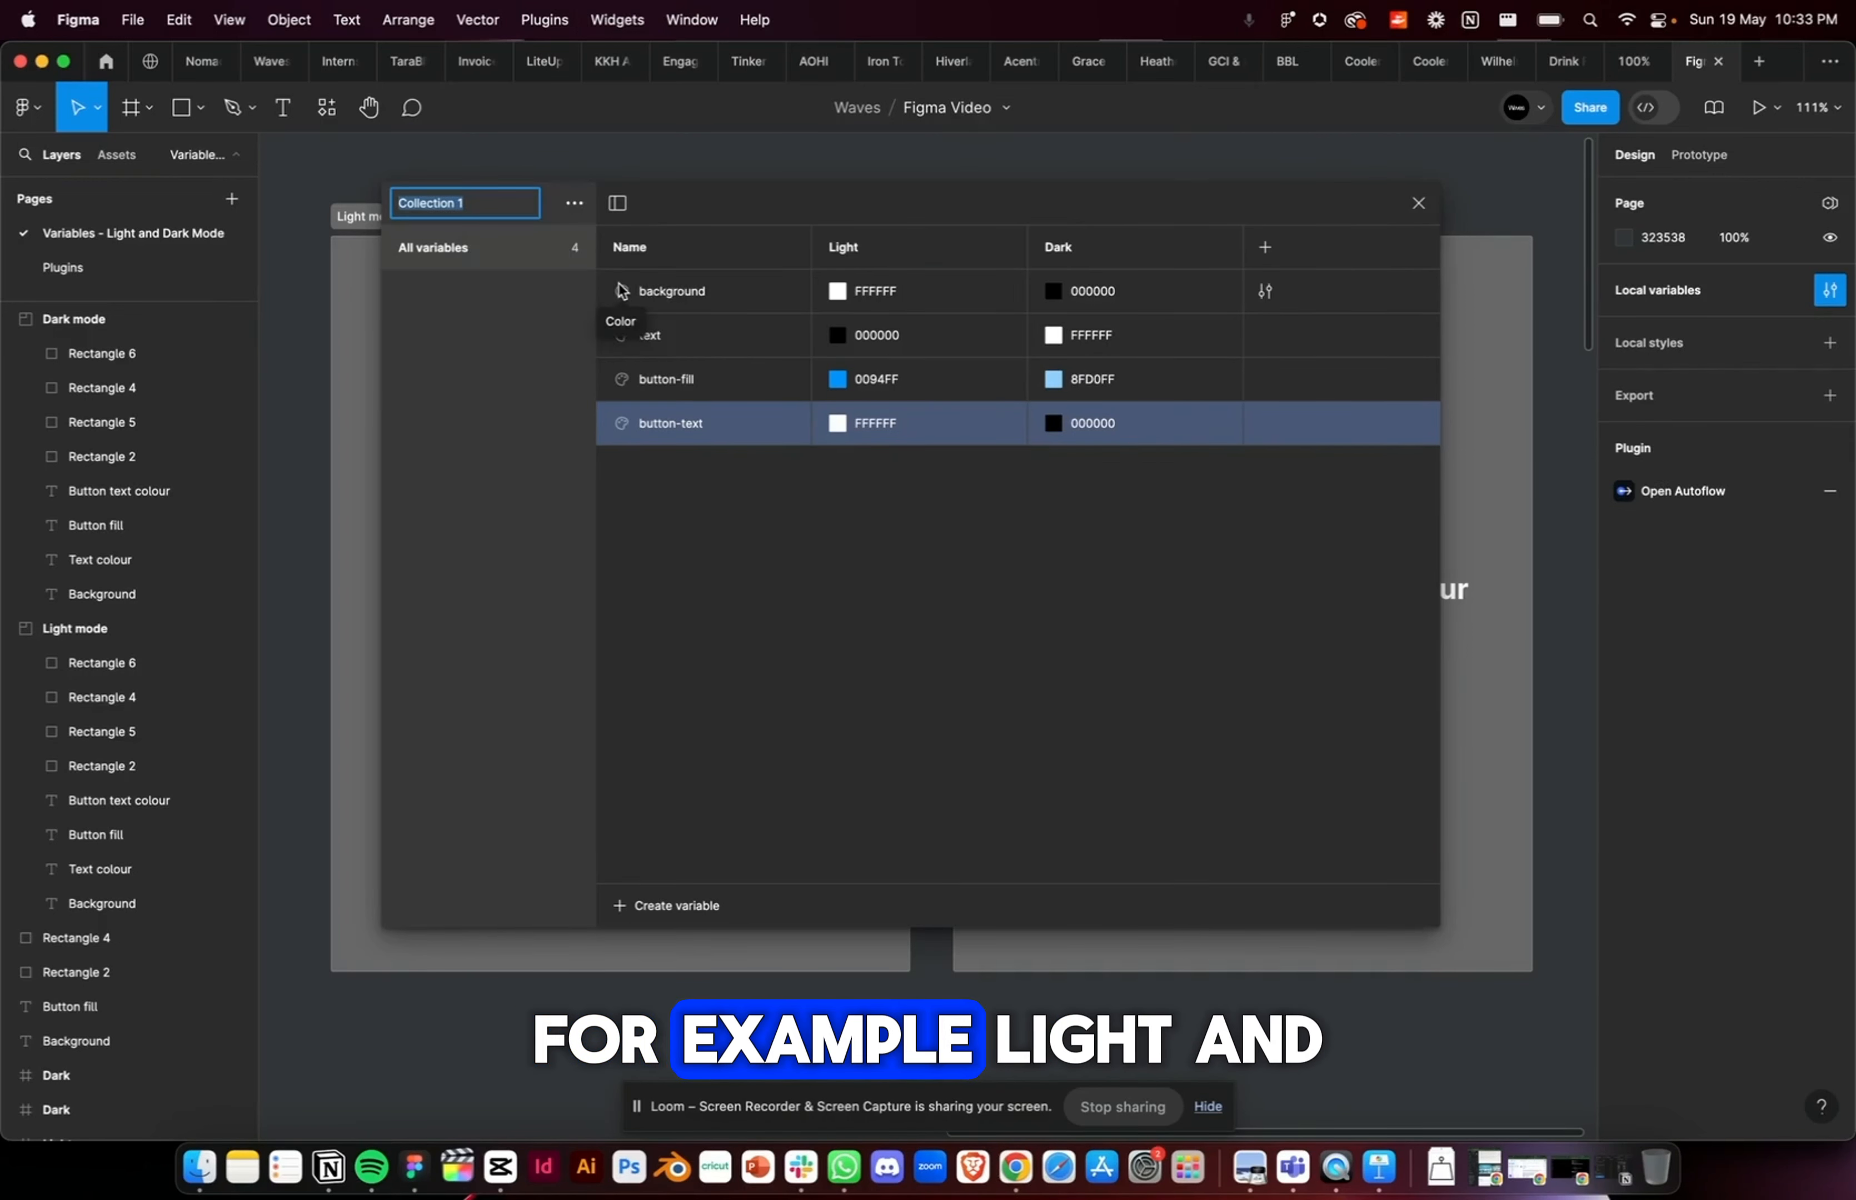
text(Light and)
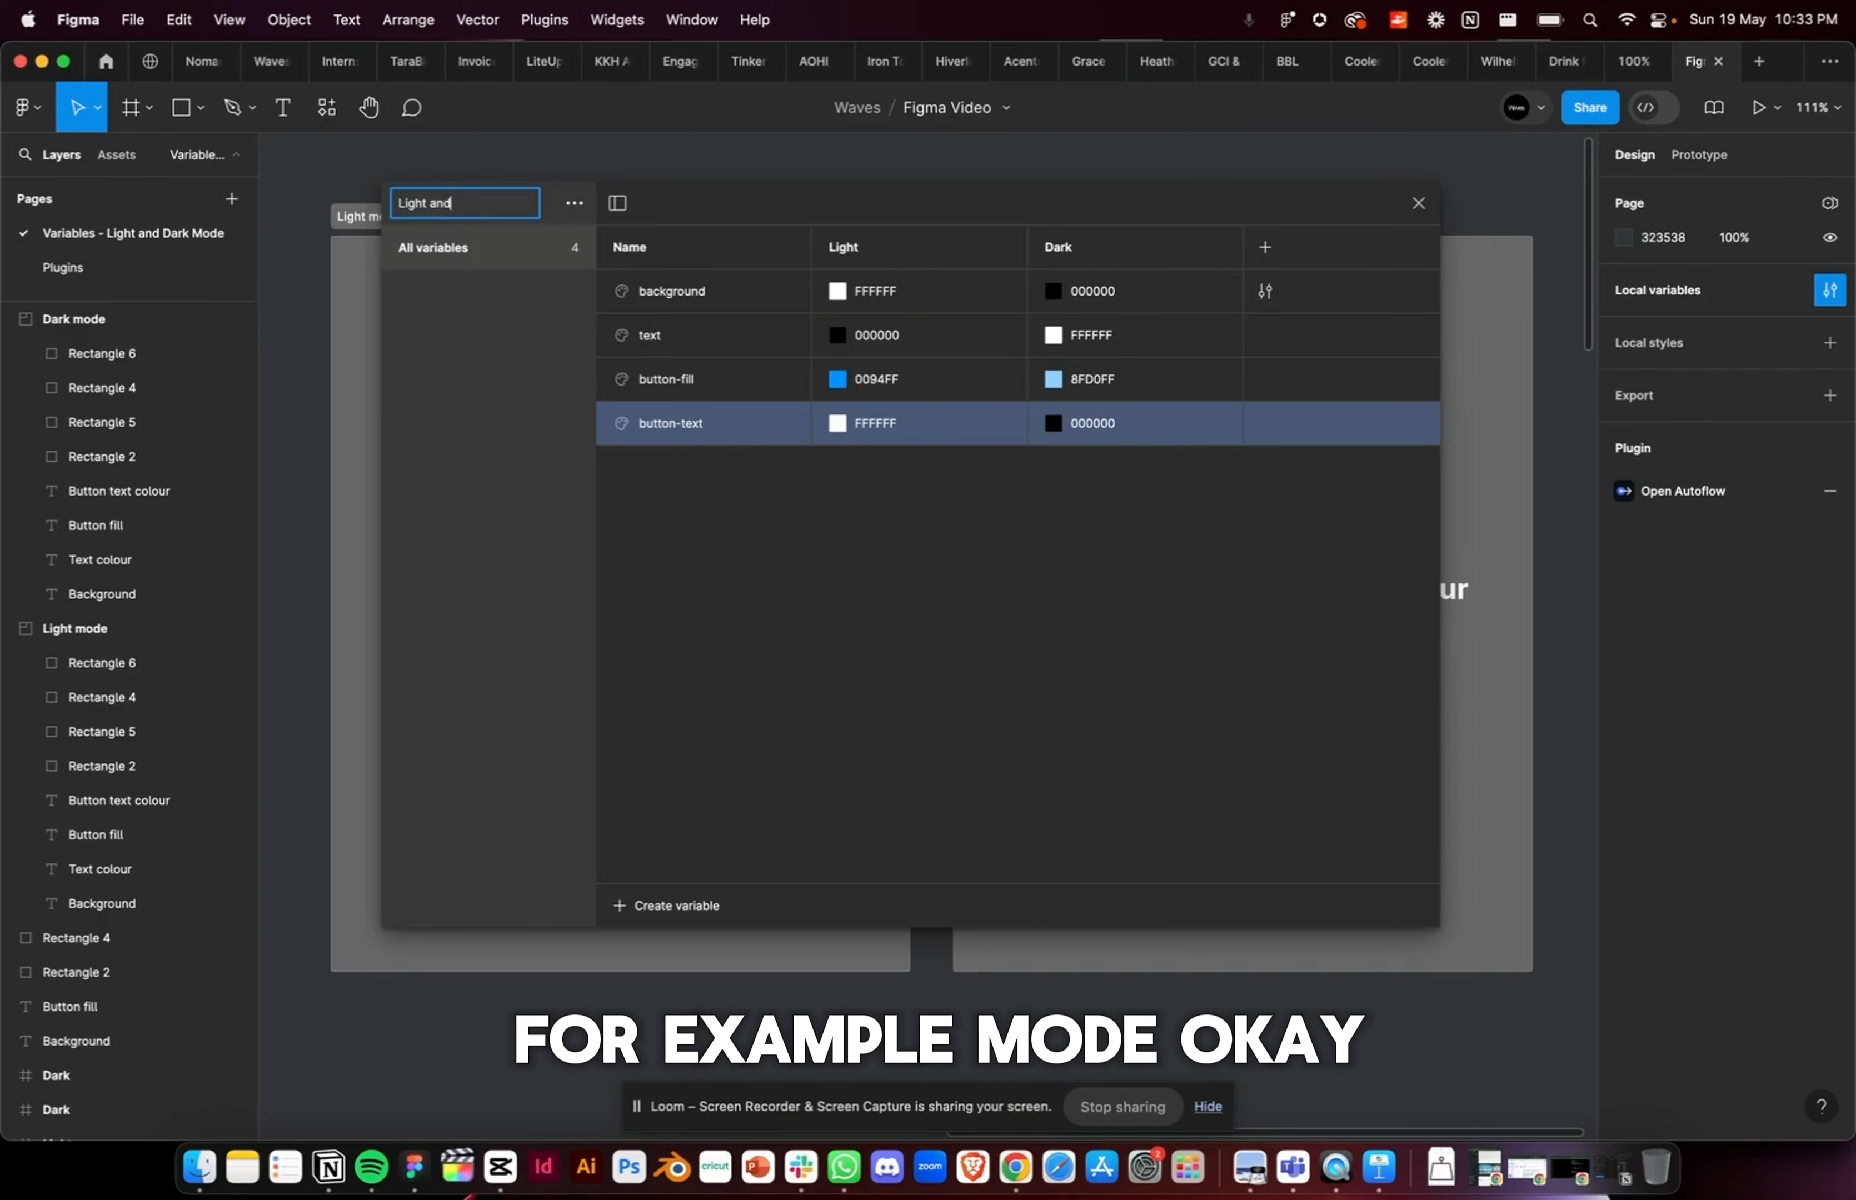
key(super+a)
text(Mod)
click(737, 380)
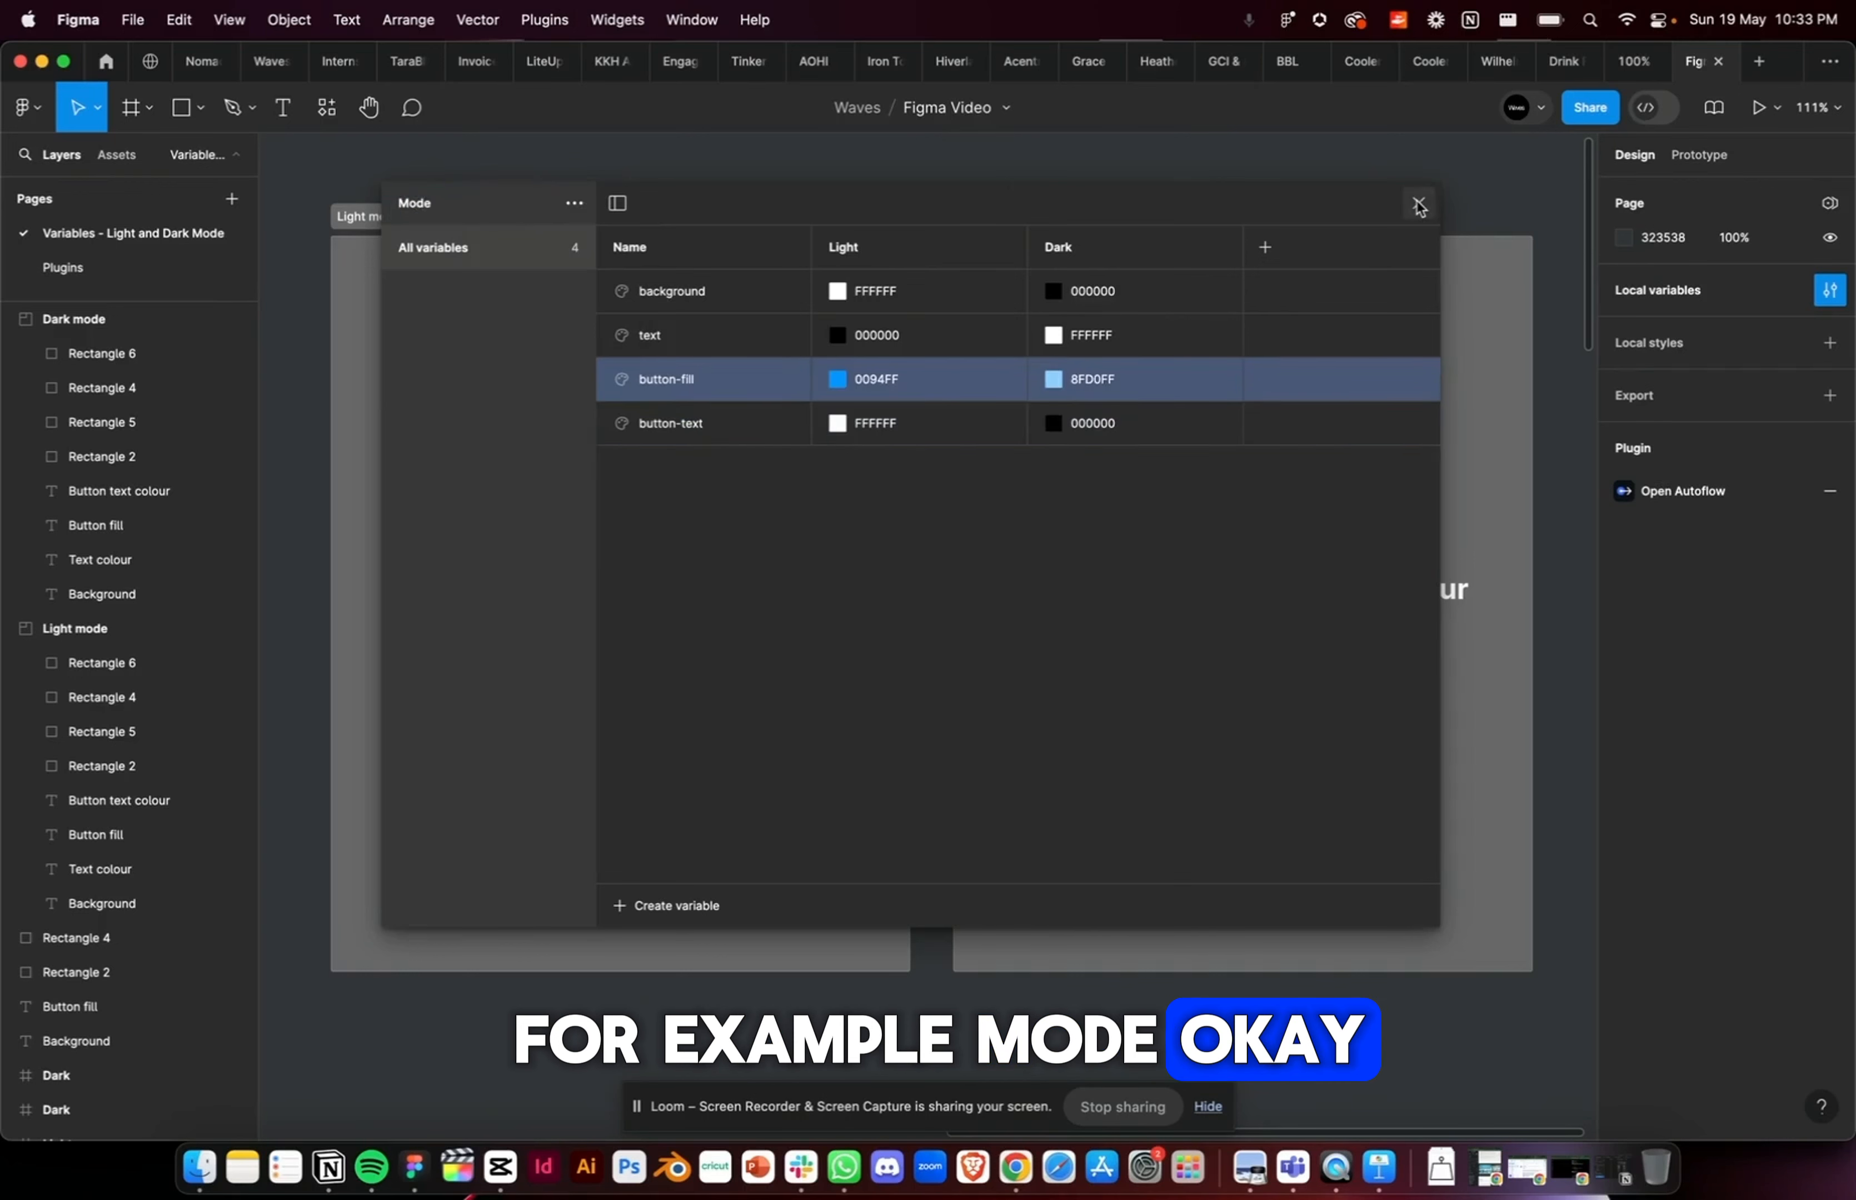
click(1419, 204)
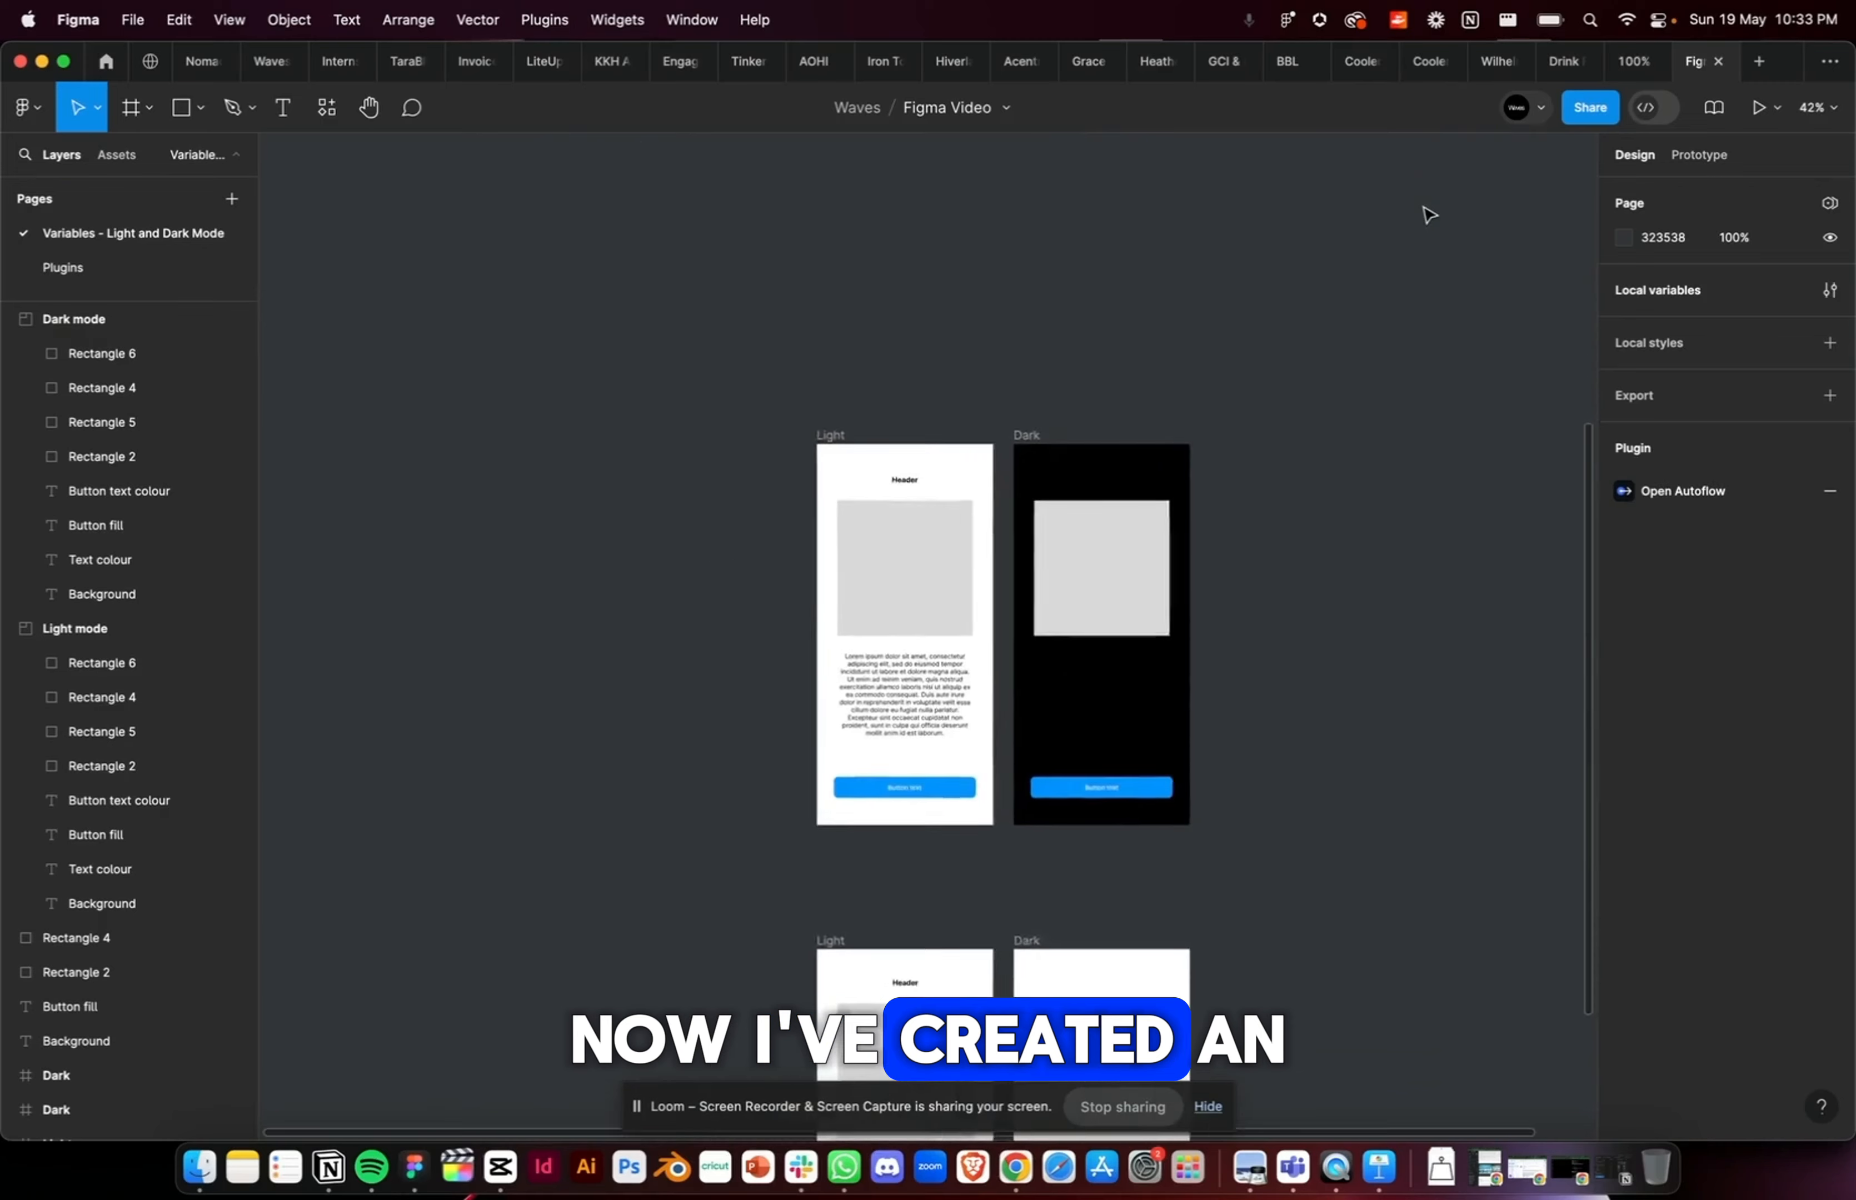
Step: Examine the Light and Dark frames and the Light frame's header, placeholder square, description text and button
scroll(1077, 422, up, 5)
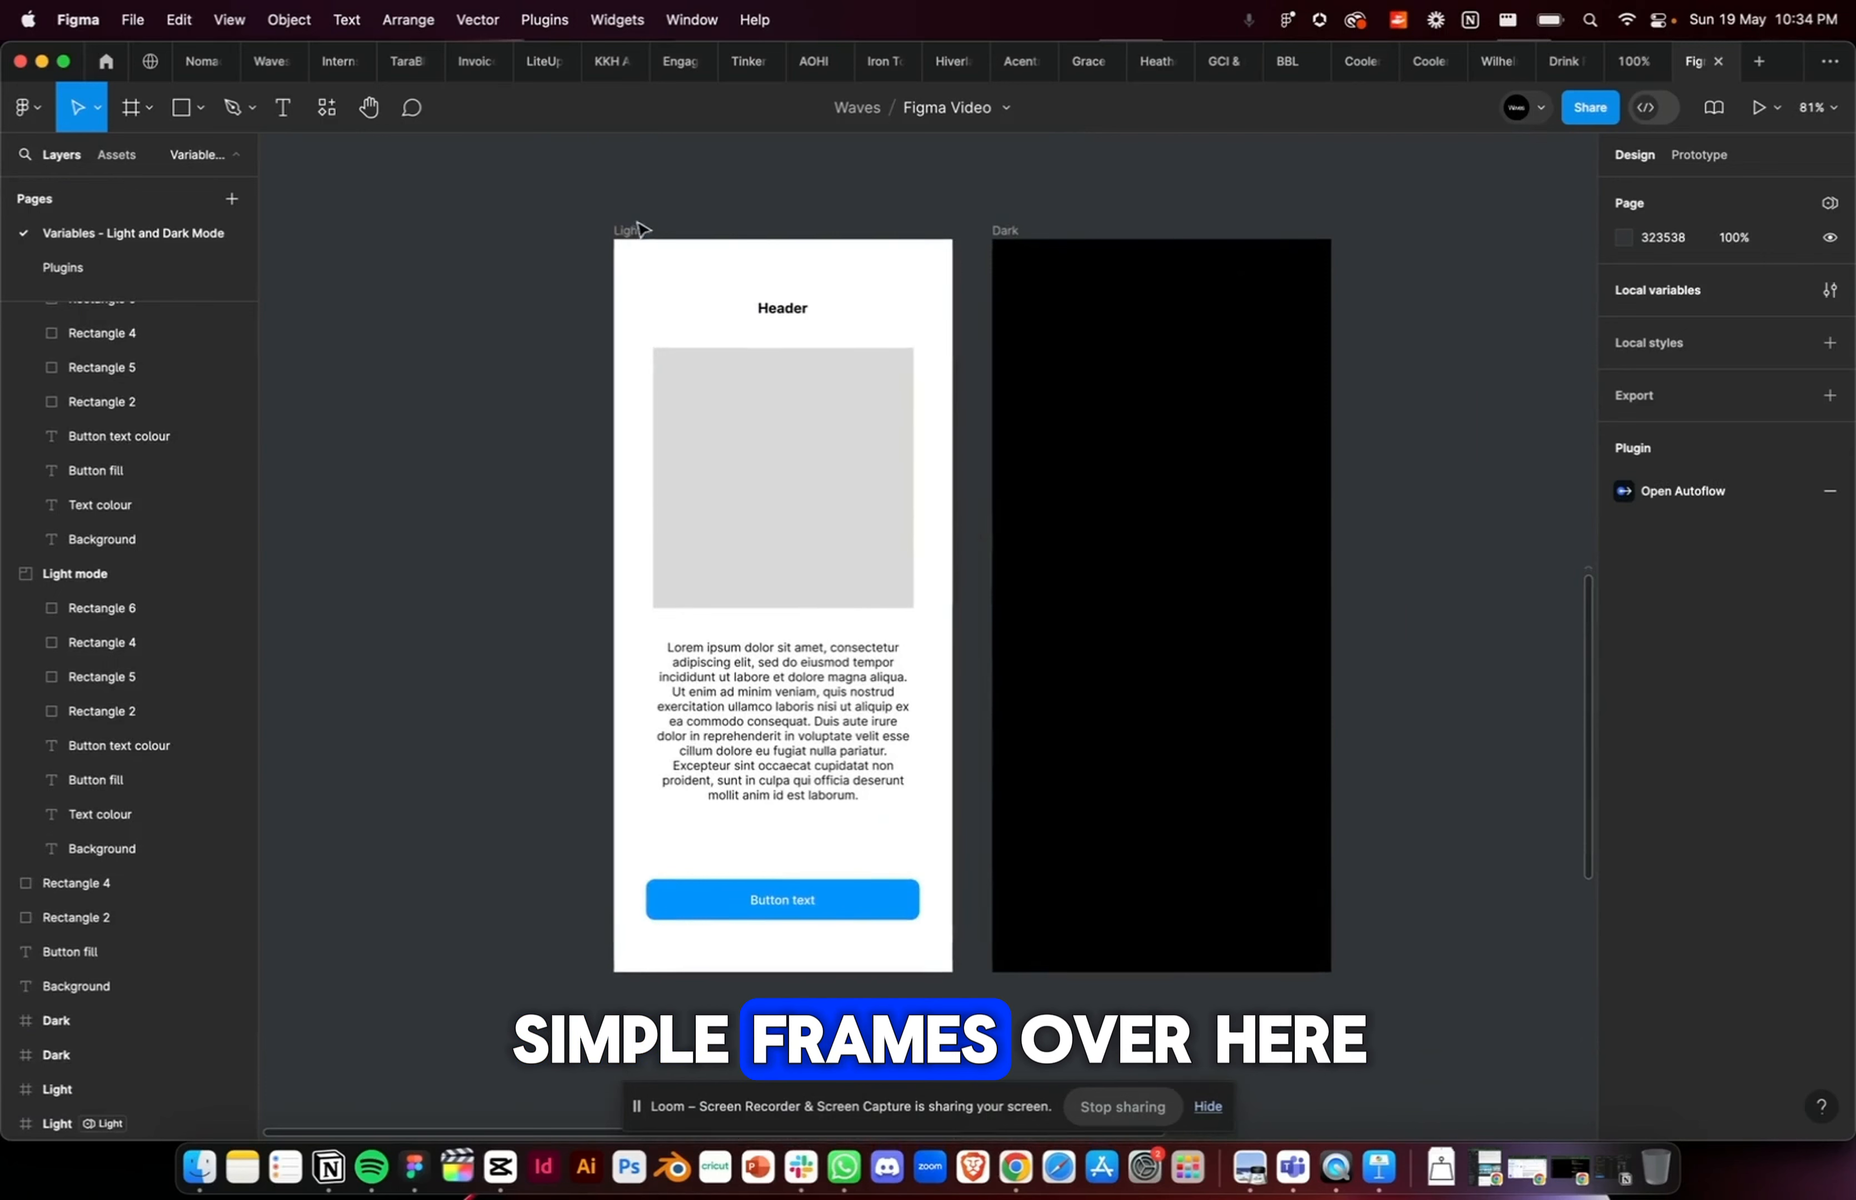
click(635, 228)
click(1010, 232)
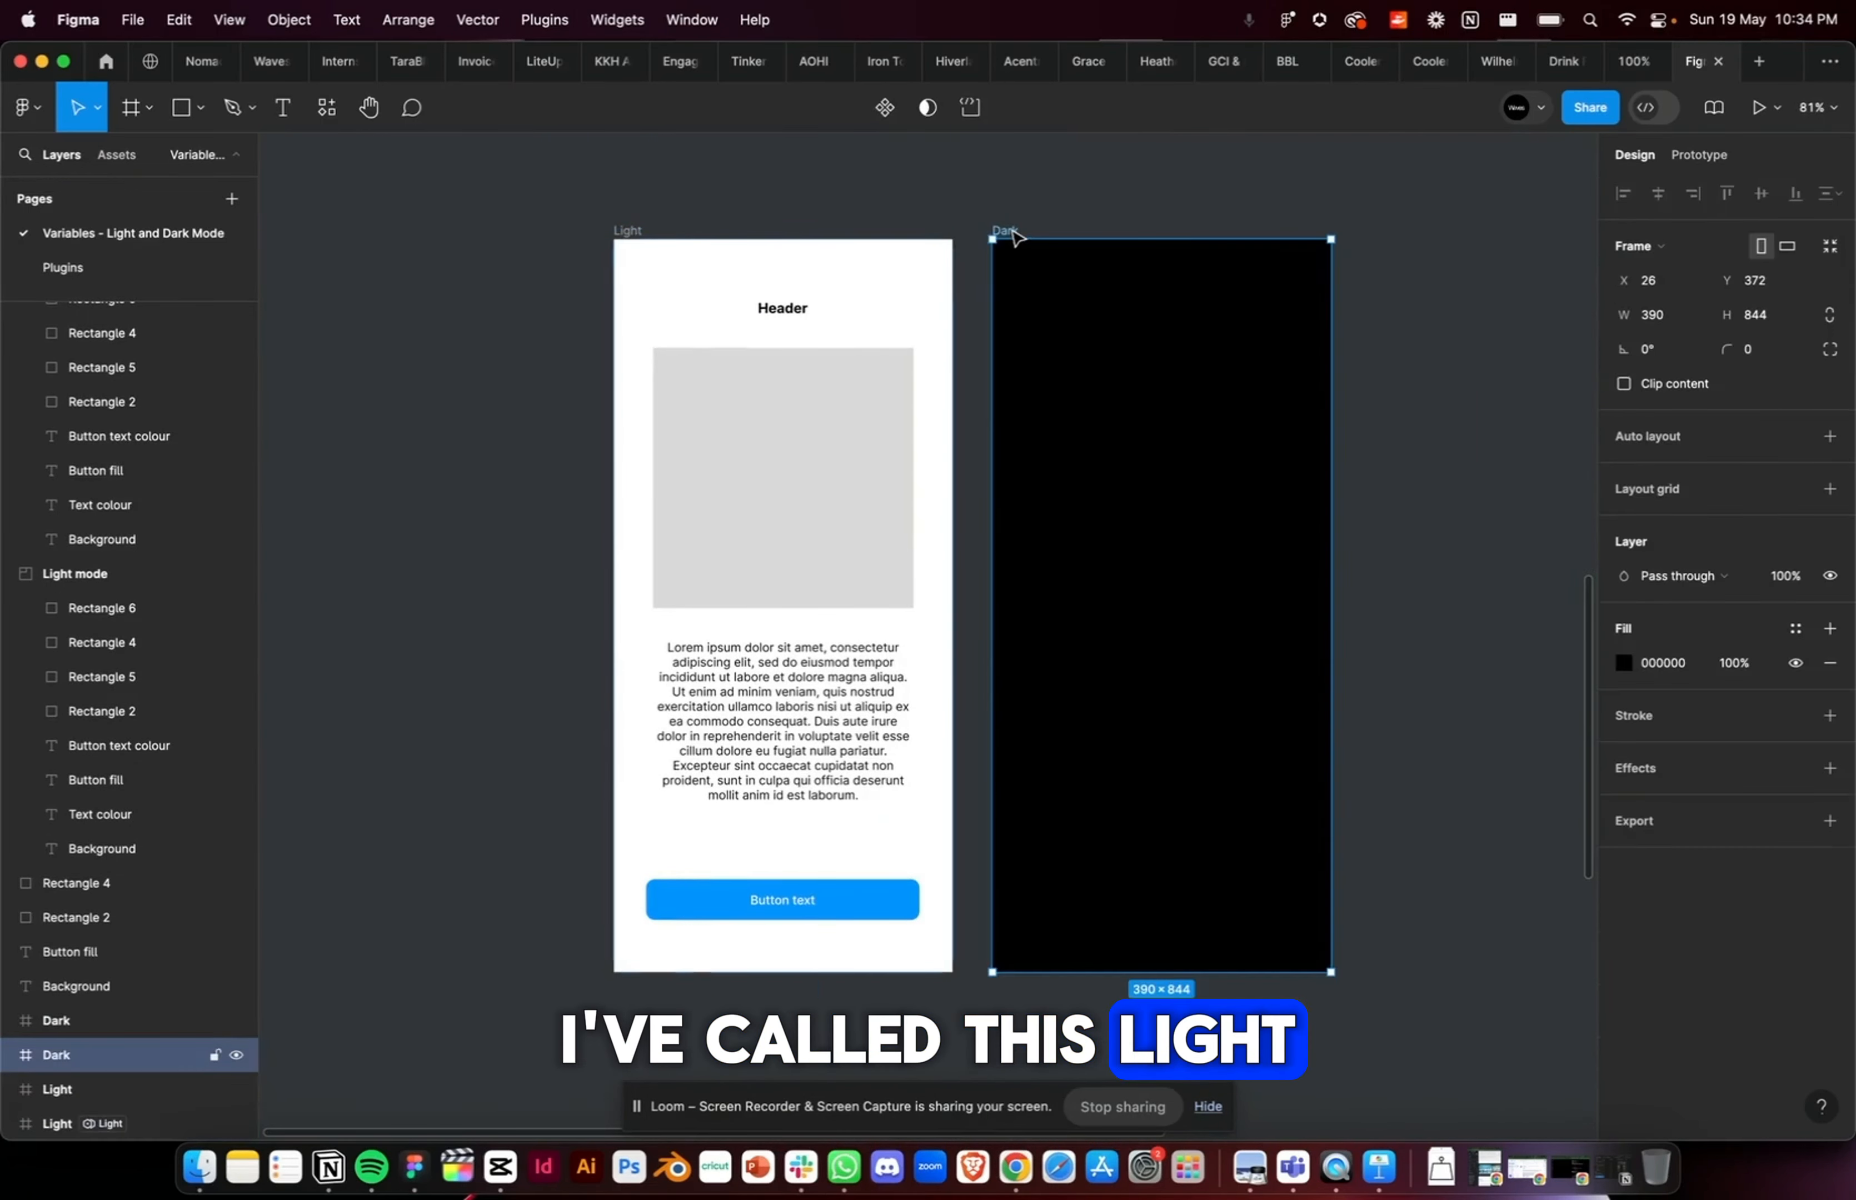
click(630, 230)
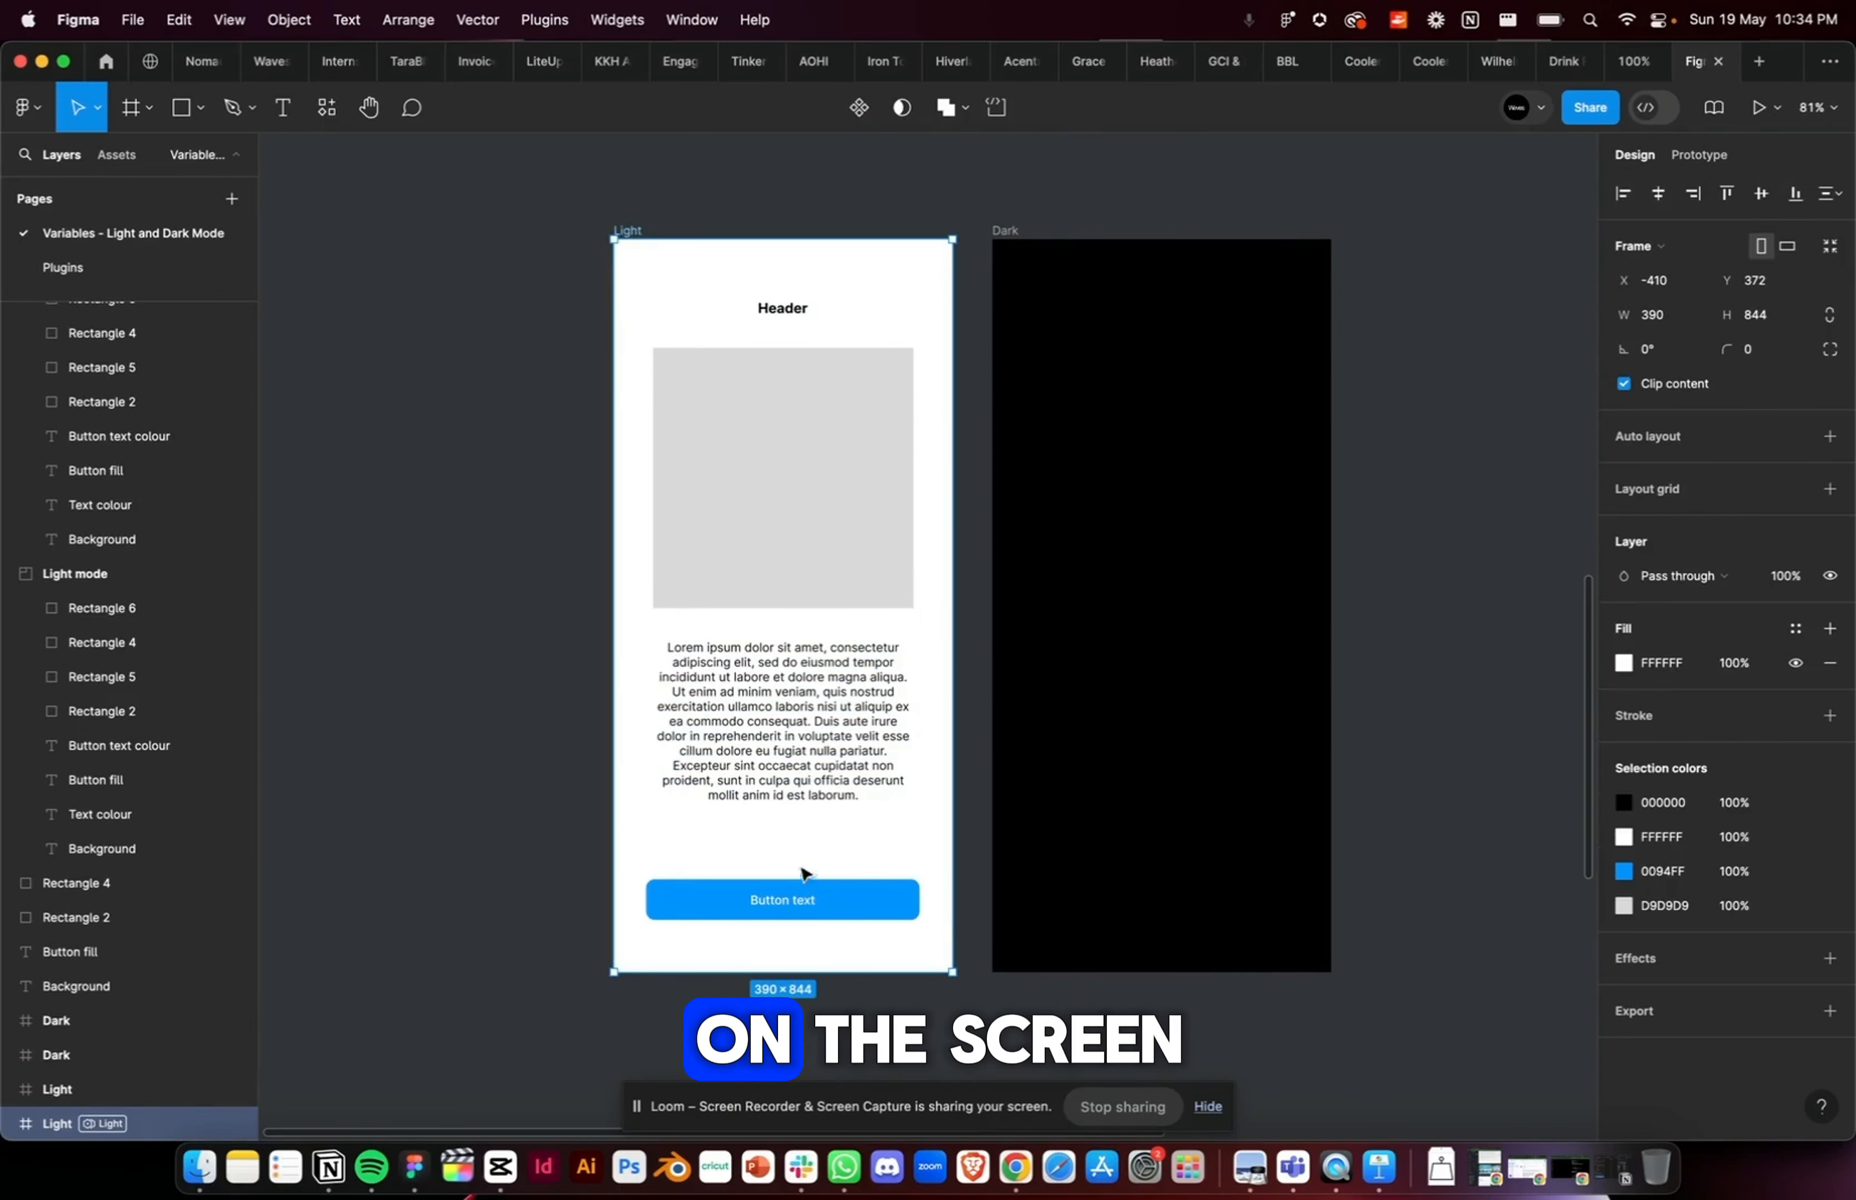
click(795, 305)
click(787, 509)
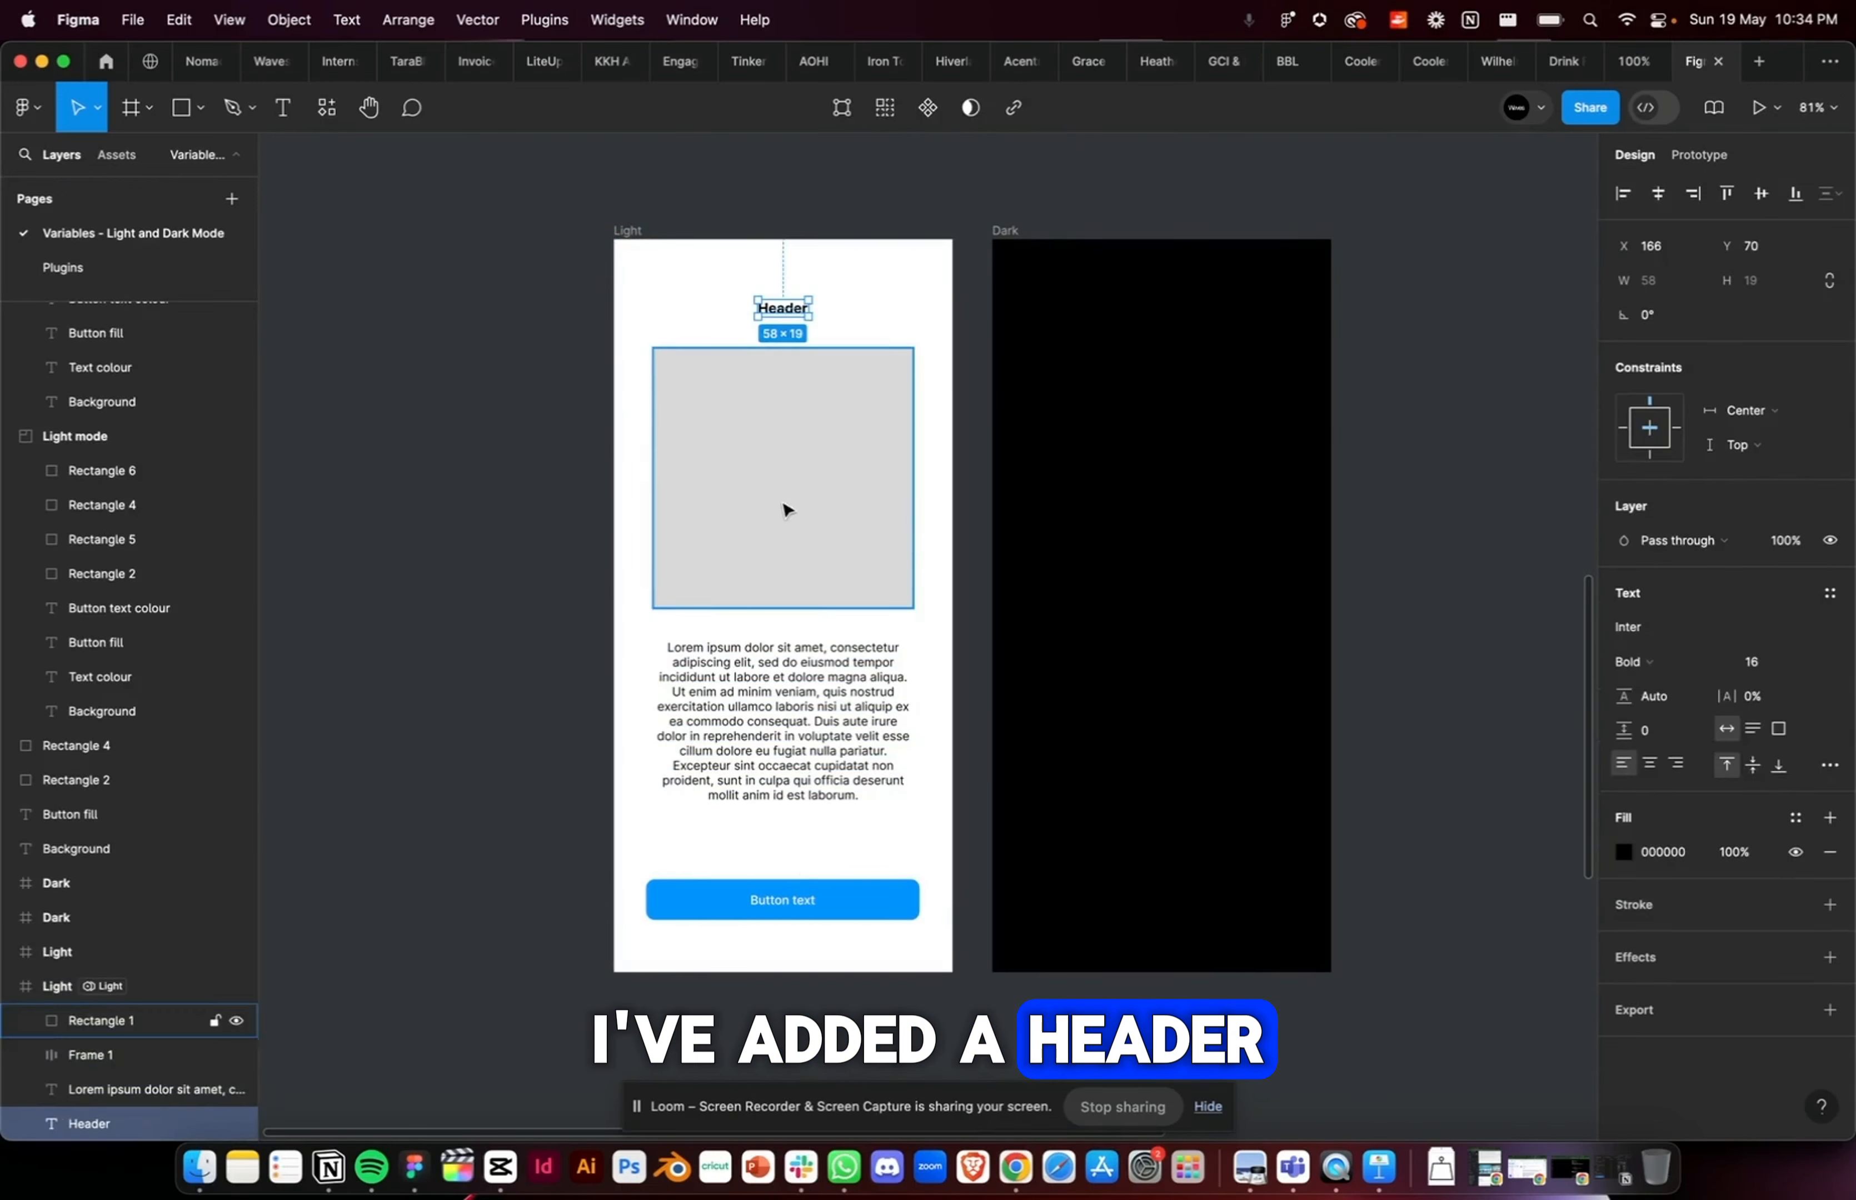
click(783, 693)
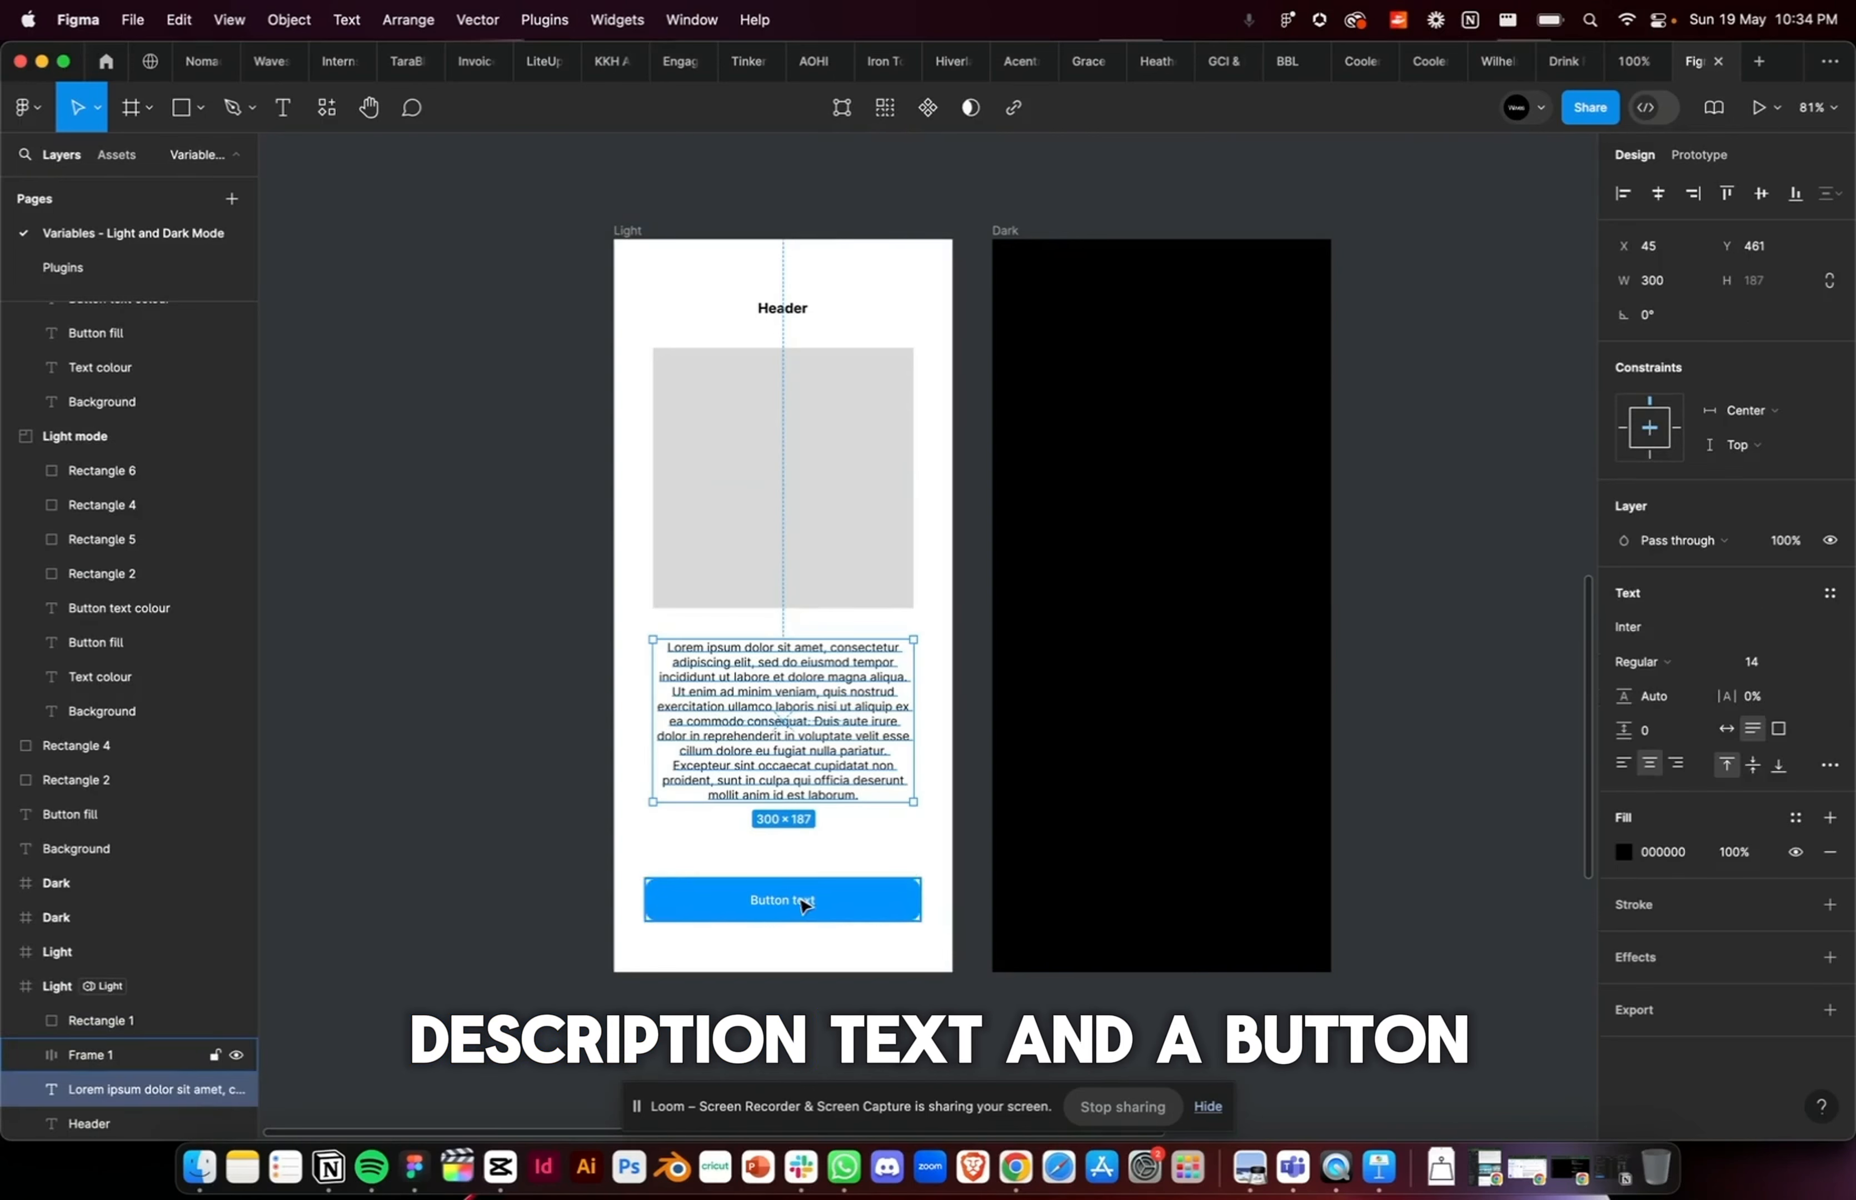
click(783, 888)
click(783, 308)
click(745, 476)
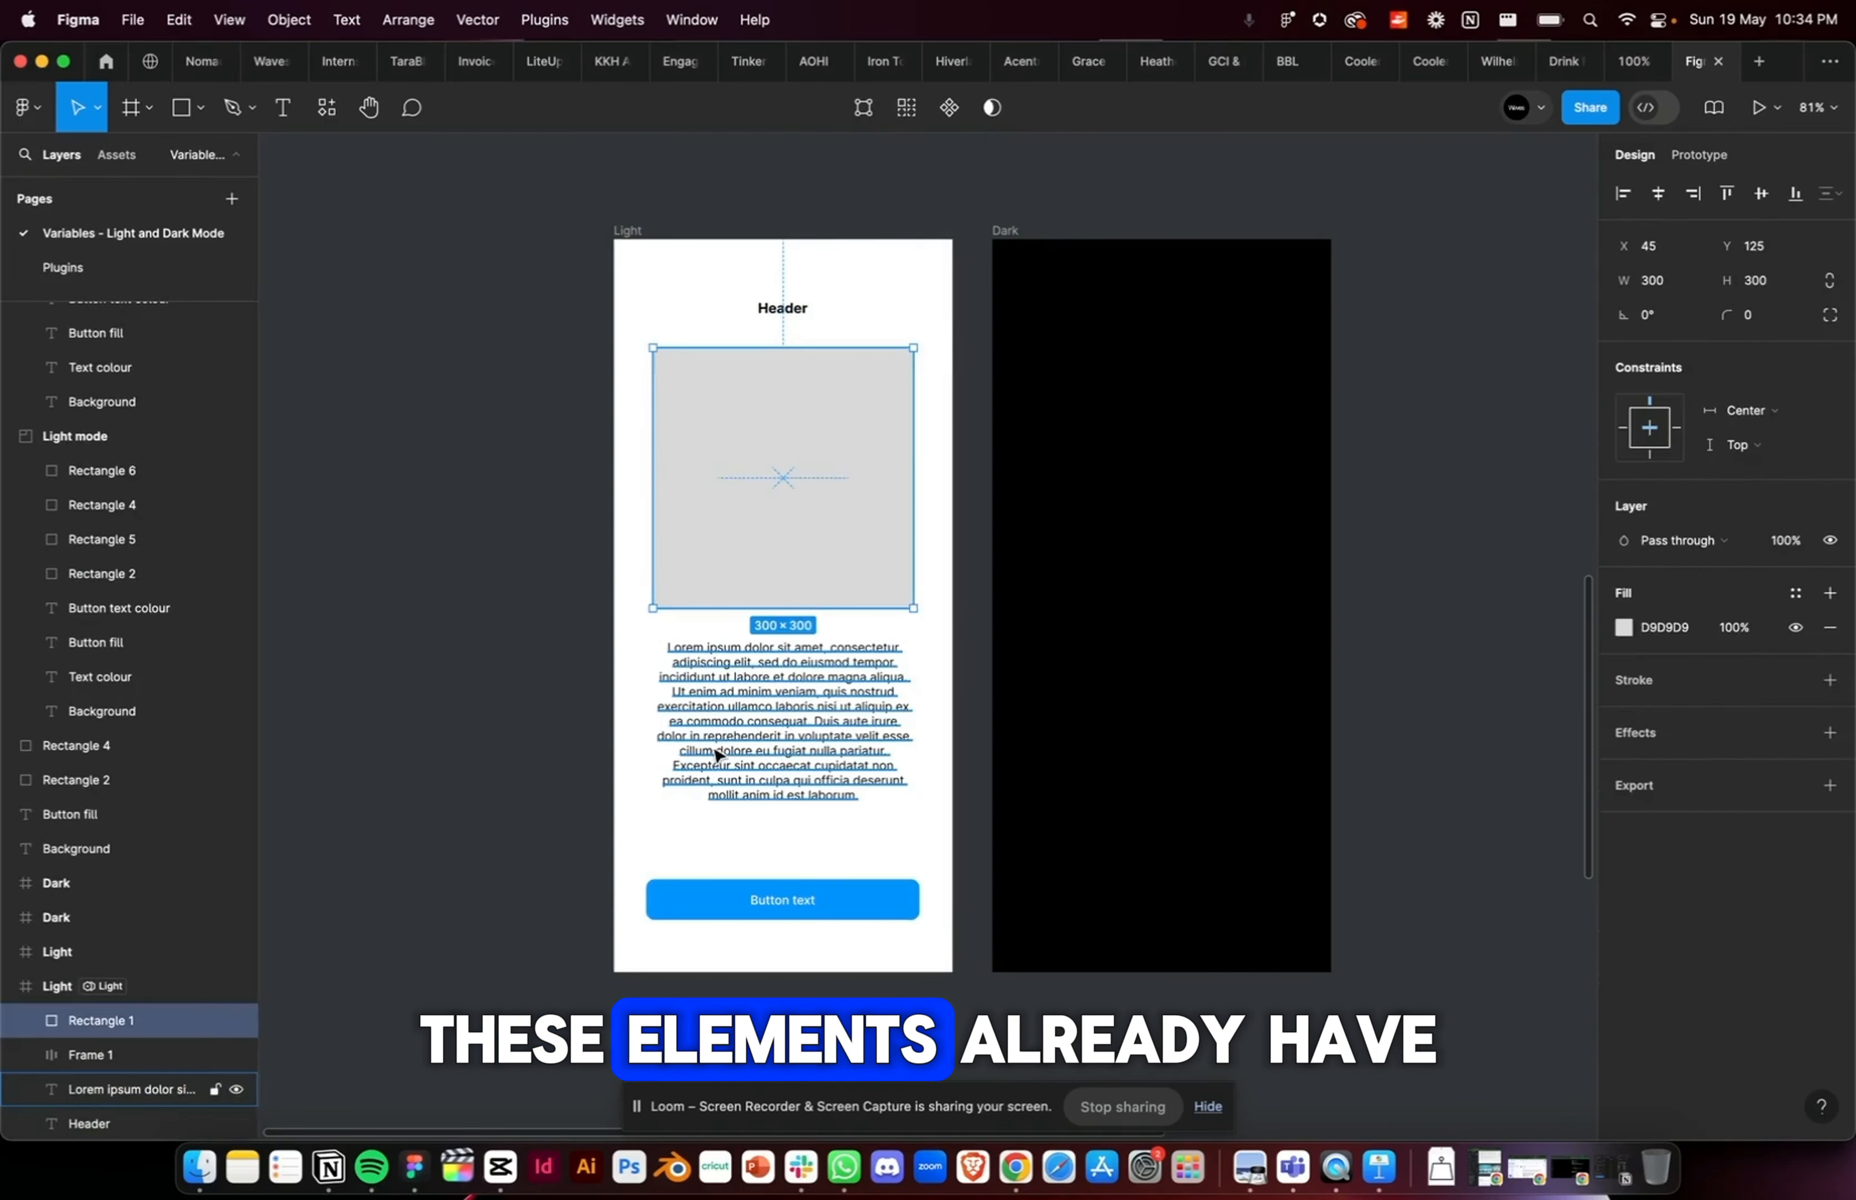
click(779, 701)
click(737, 890)
key(Escape)
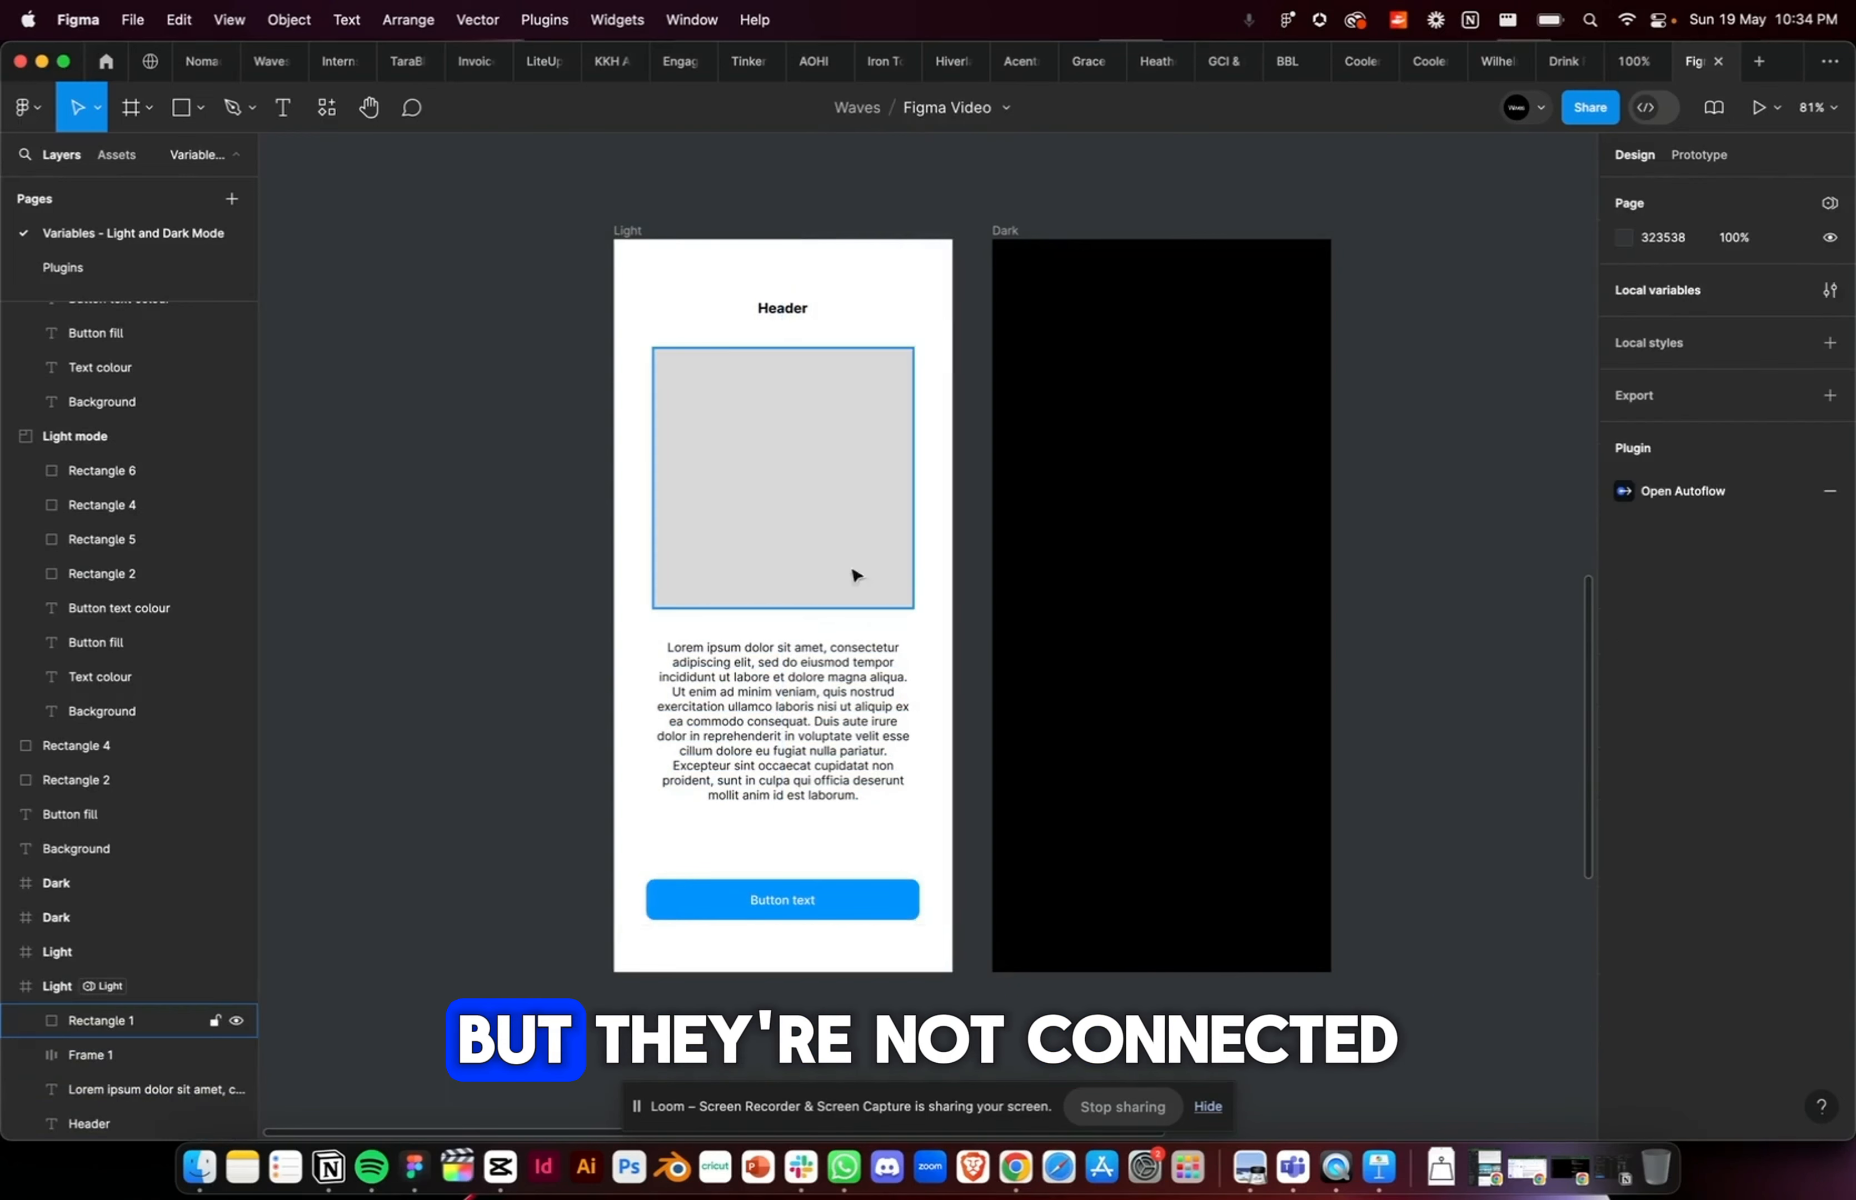
click(839, 490)
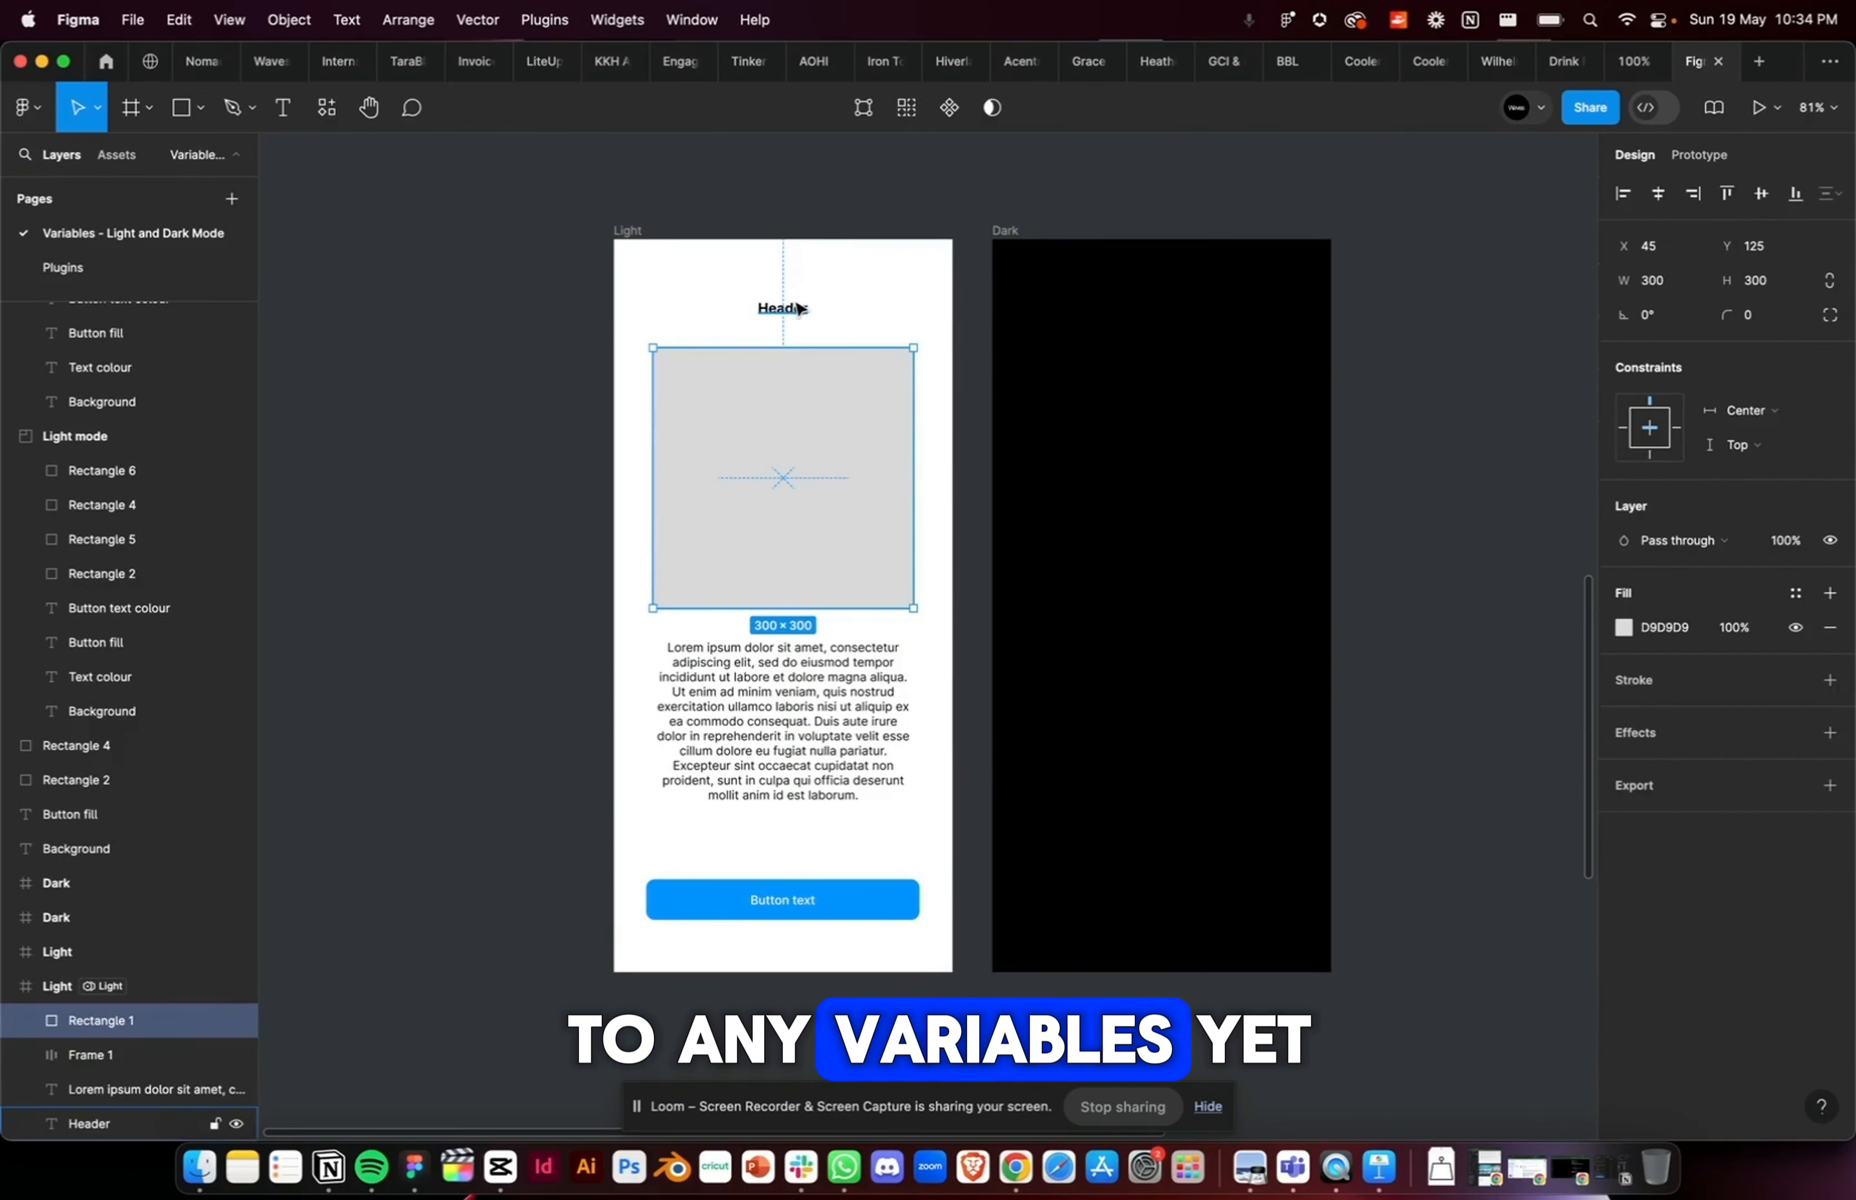
Step: Apply the text variable to the fills of the header and the description text in the Light frame
click(795, 306)
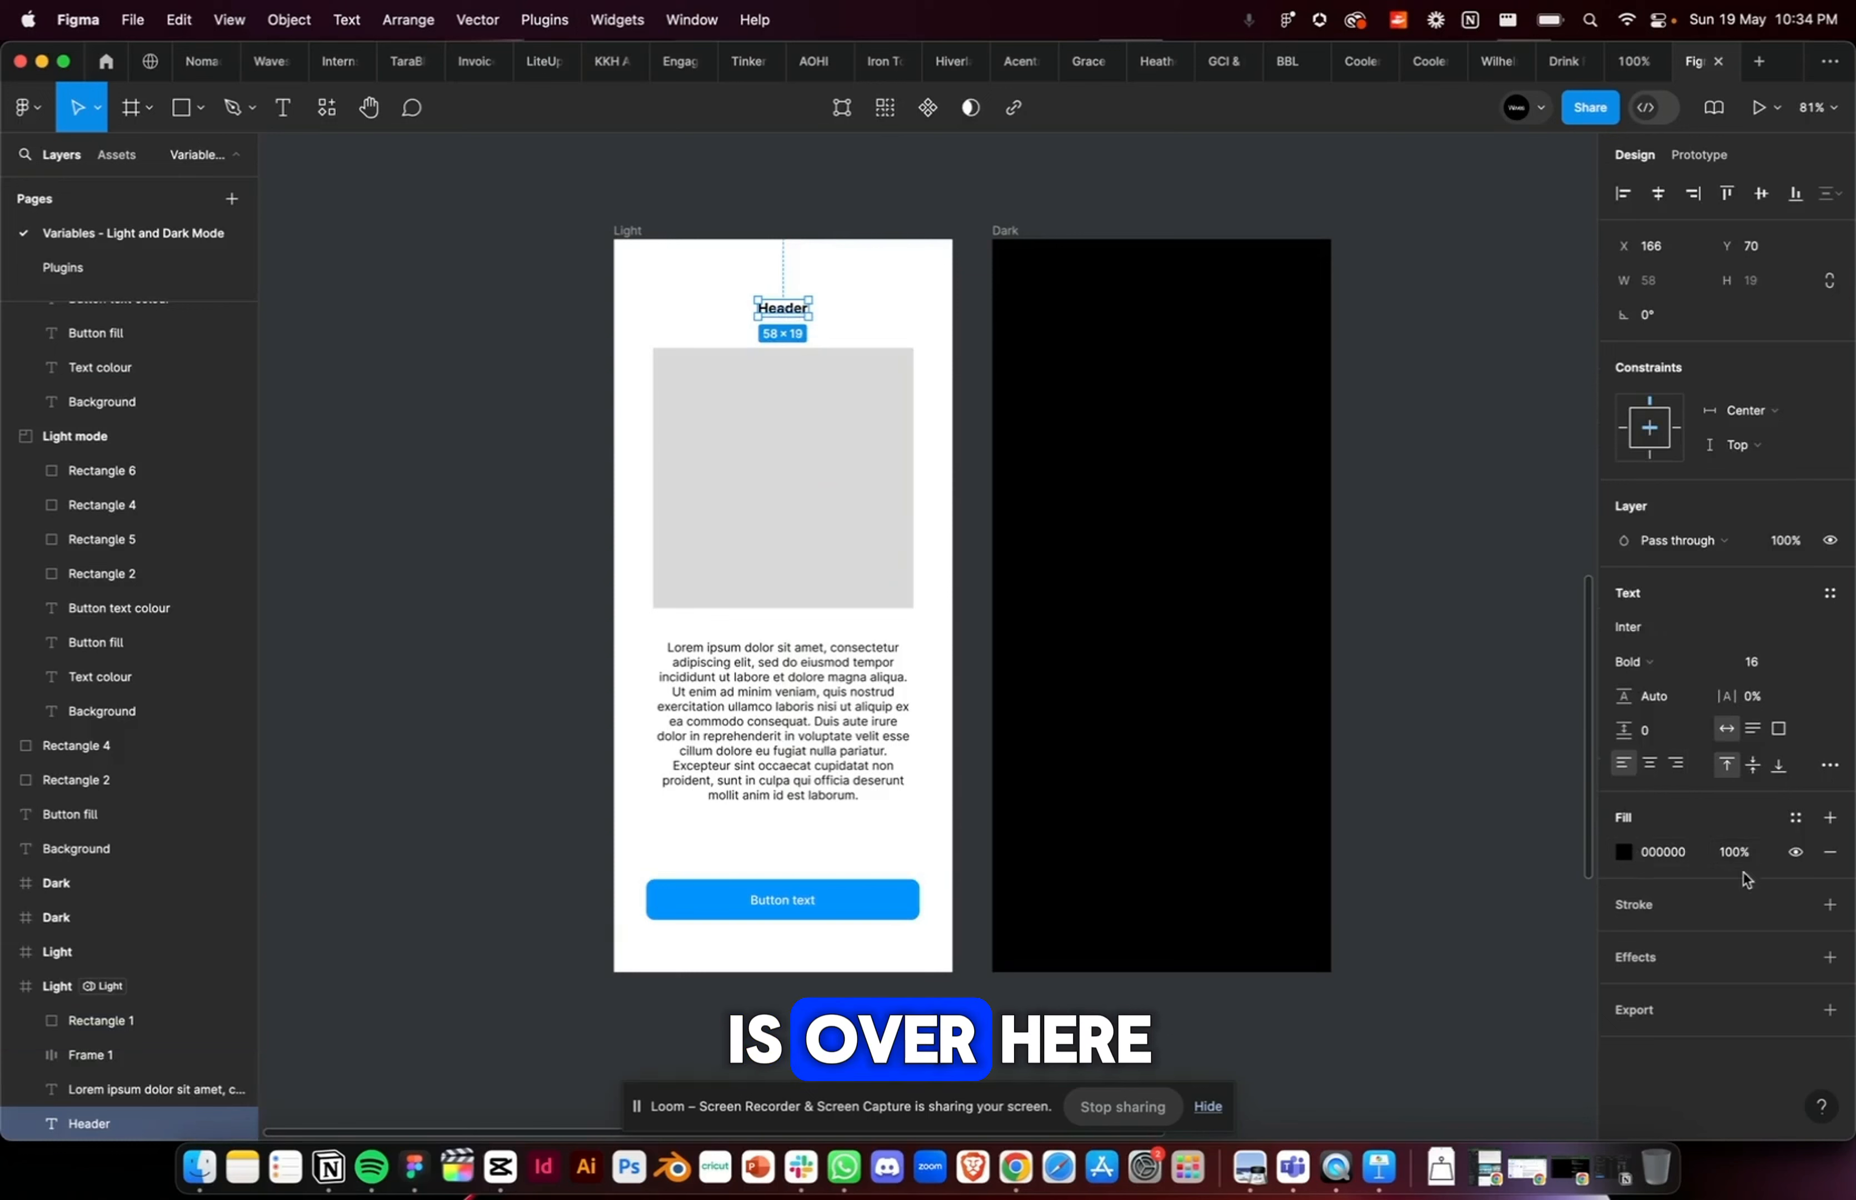
click(1795, 820)
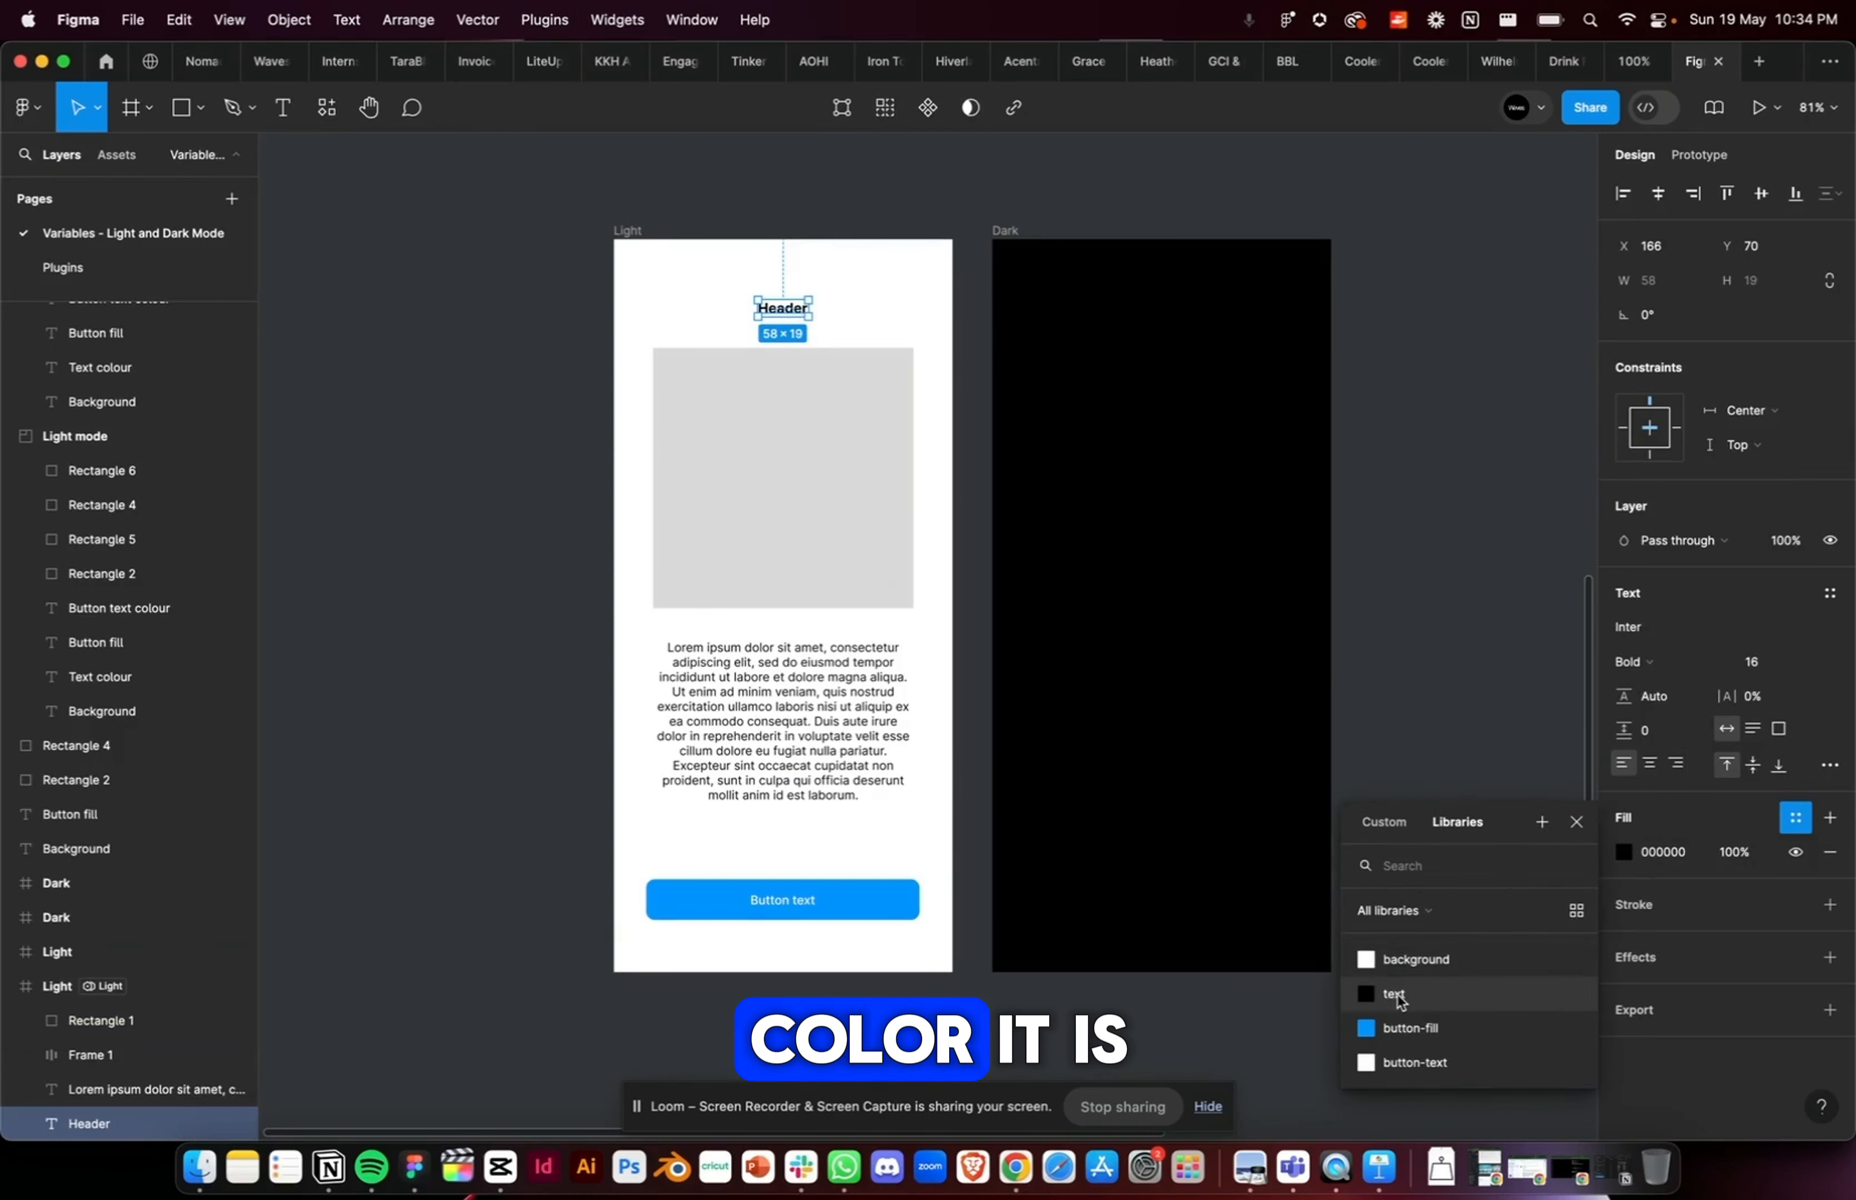
click(1427, 998)
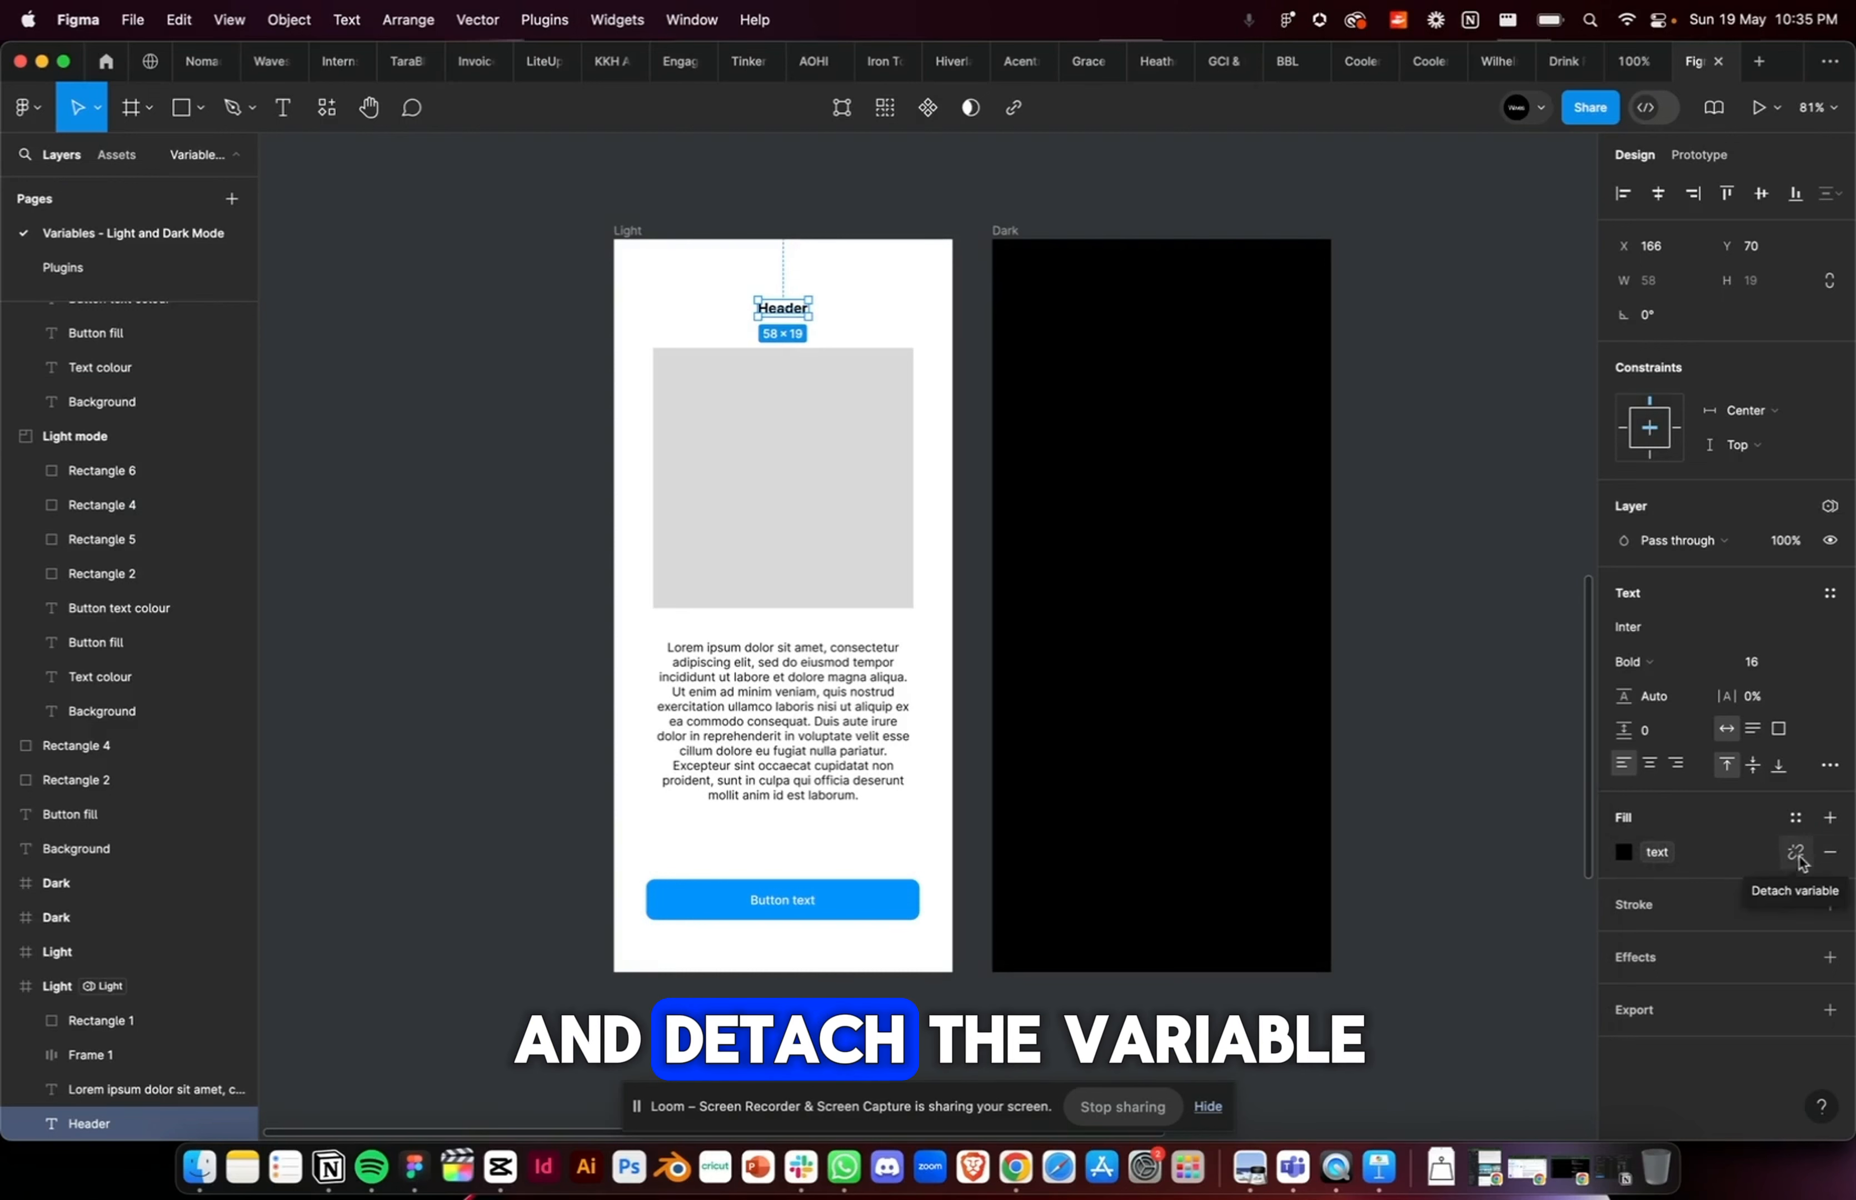
click(780, 705)
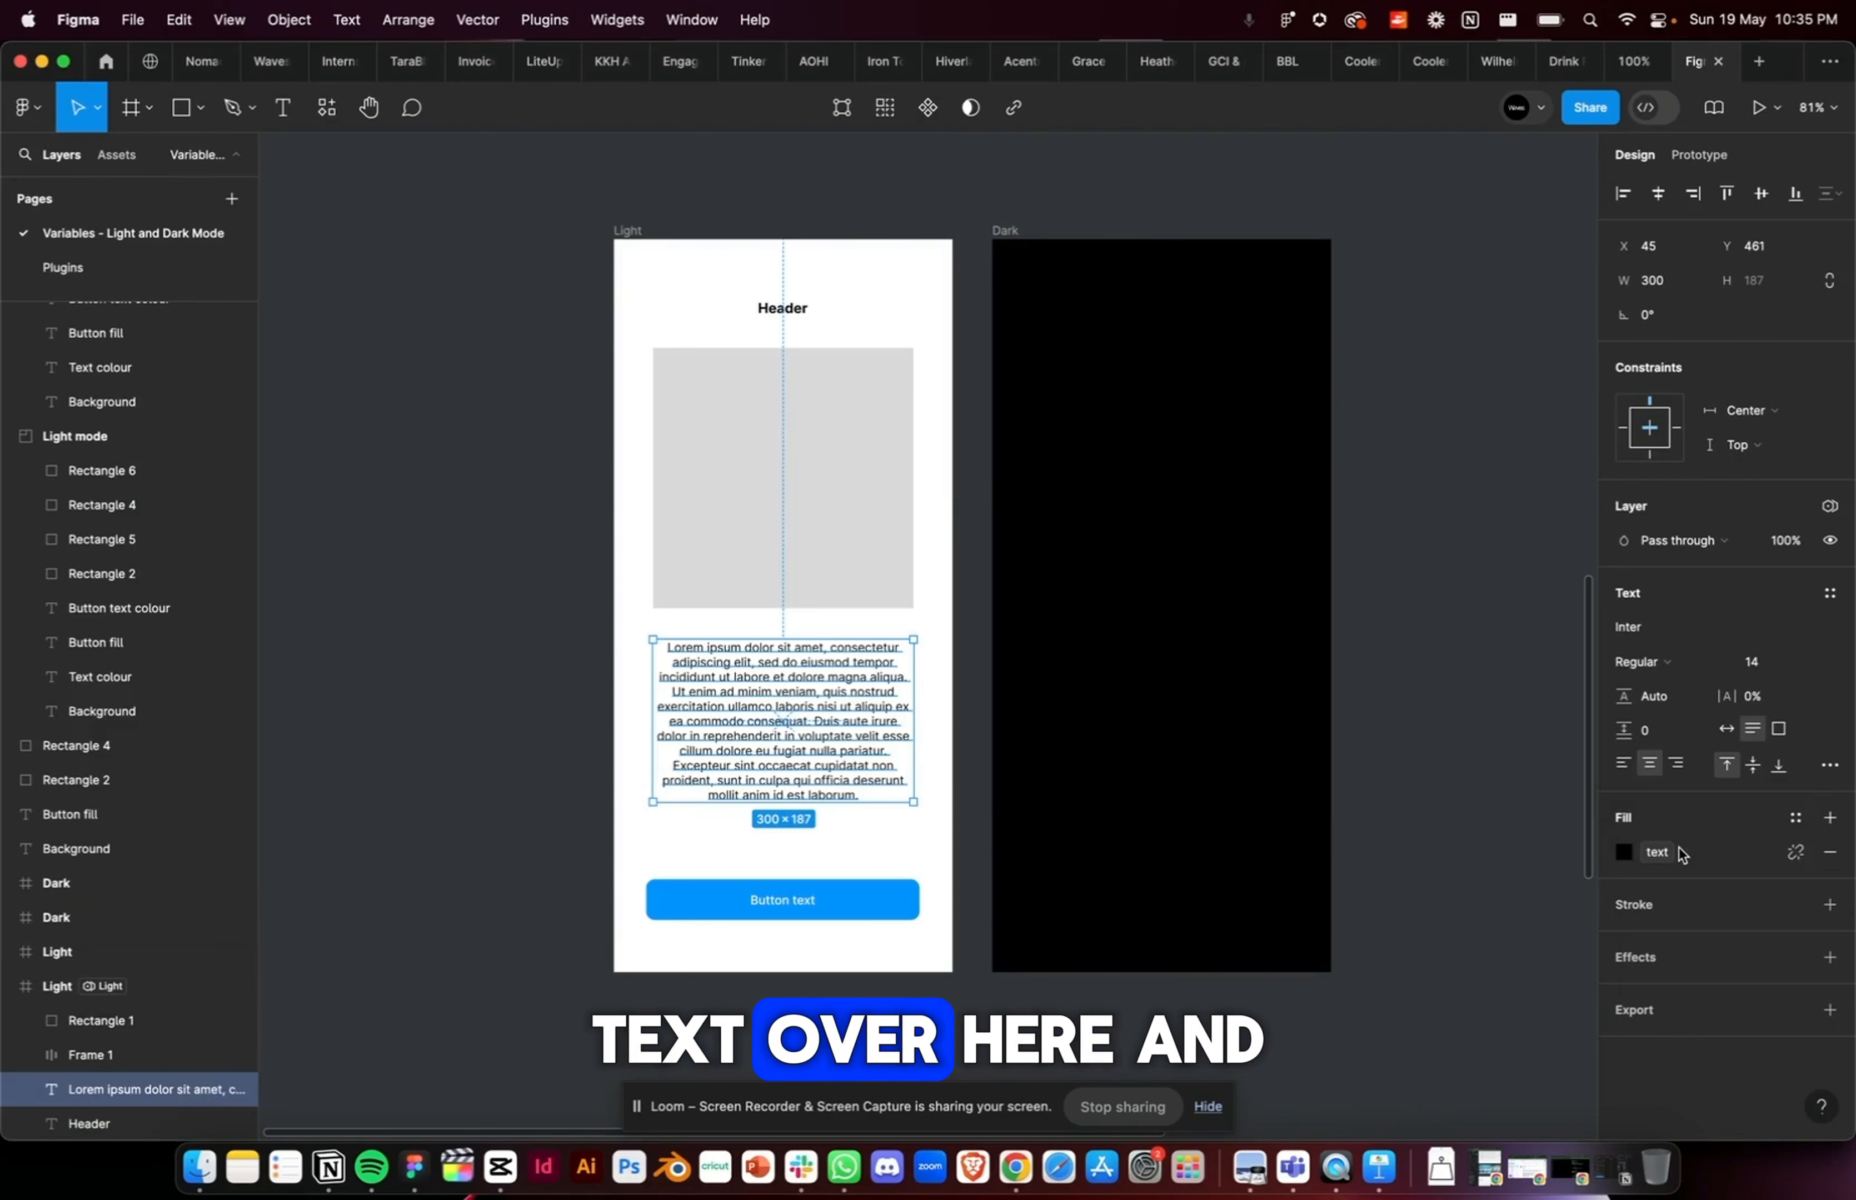
Step: Link the Light frame's button colours to variables, using button-fill for the blue fill and button-text for the white label
click(706, 901)
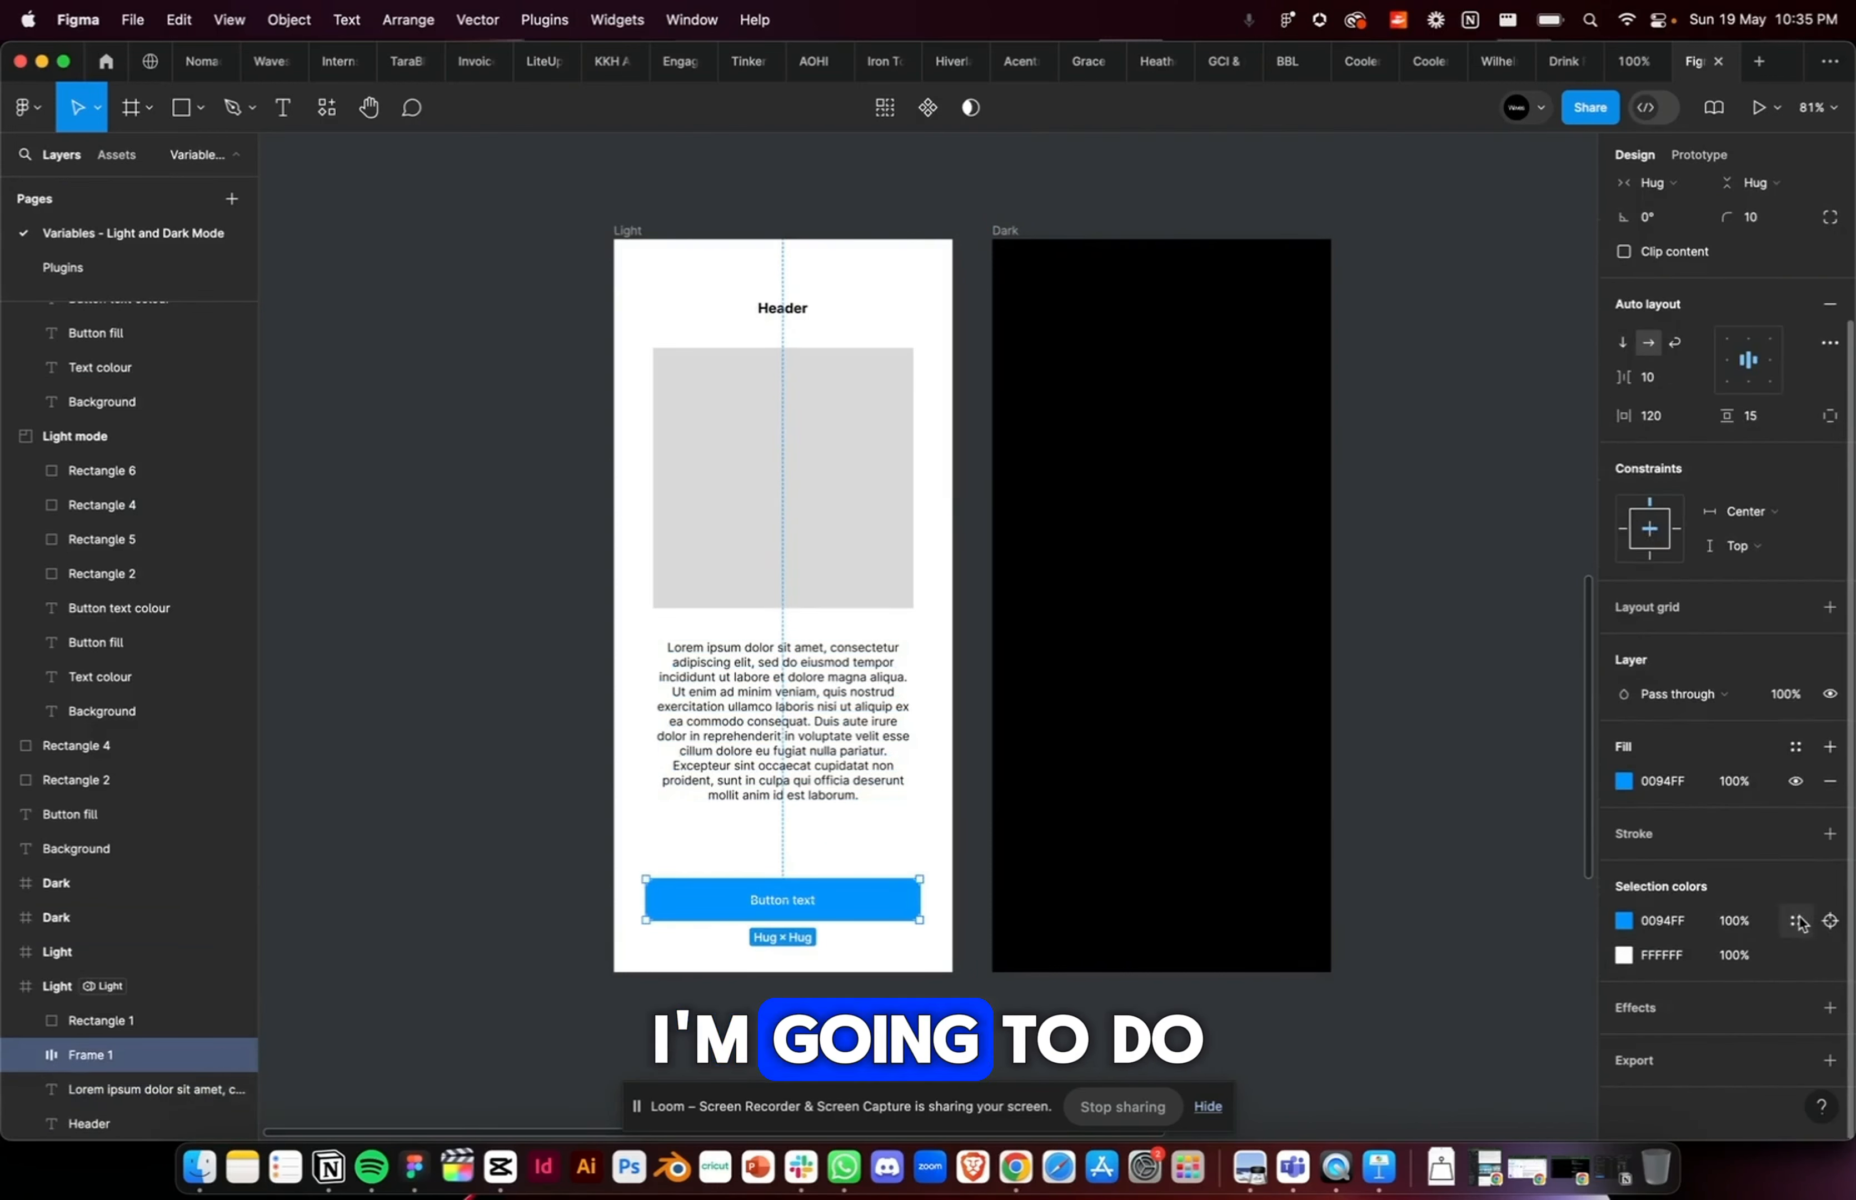
click(1795, 920)
click(1399, 1061)
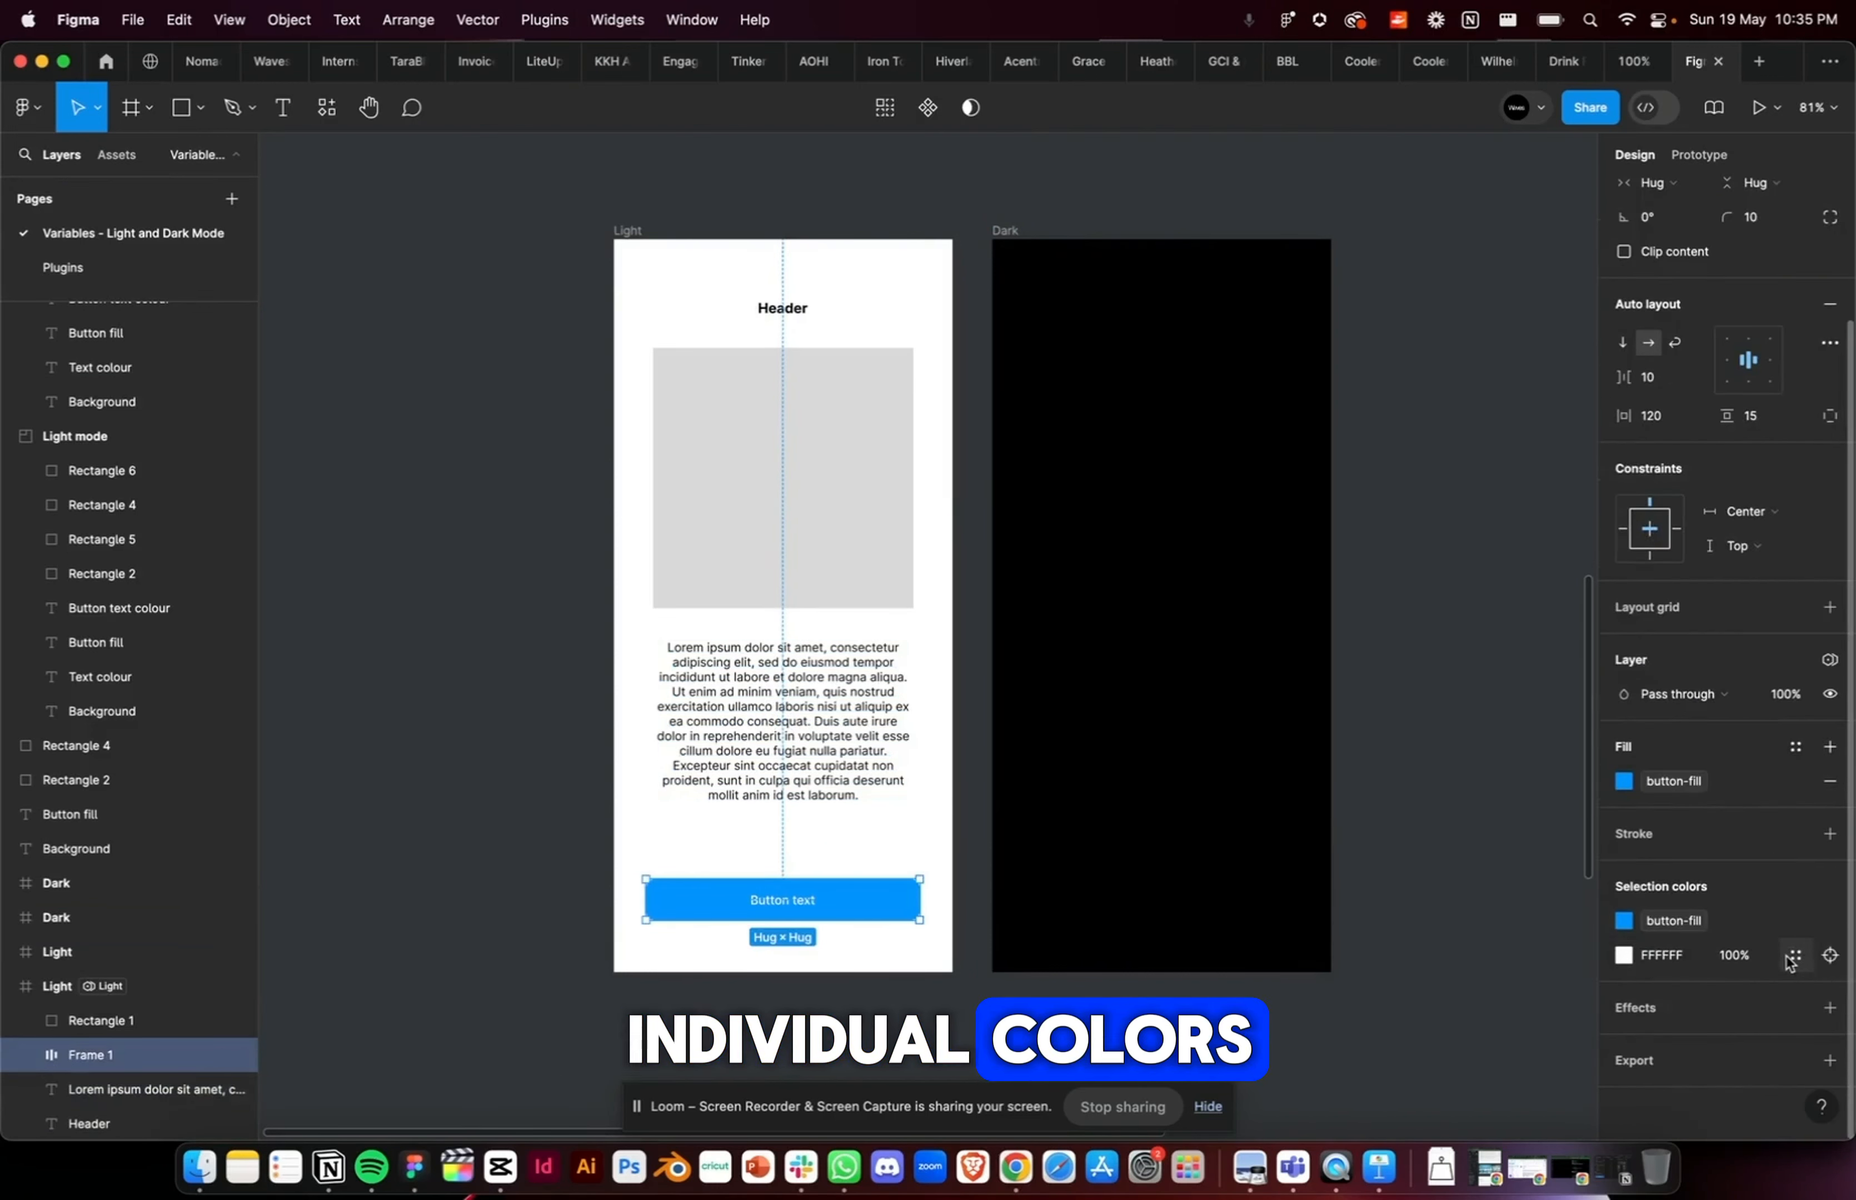
click(1793, 955)
click(1431, 1099)
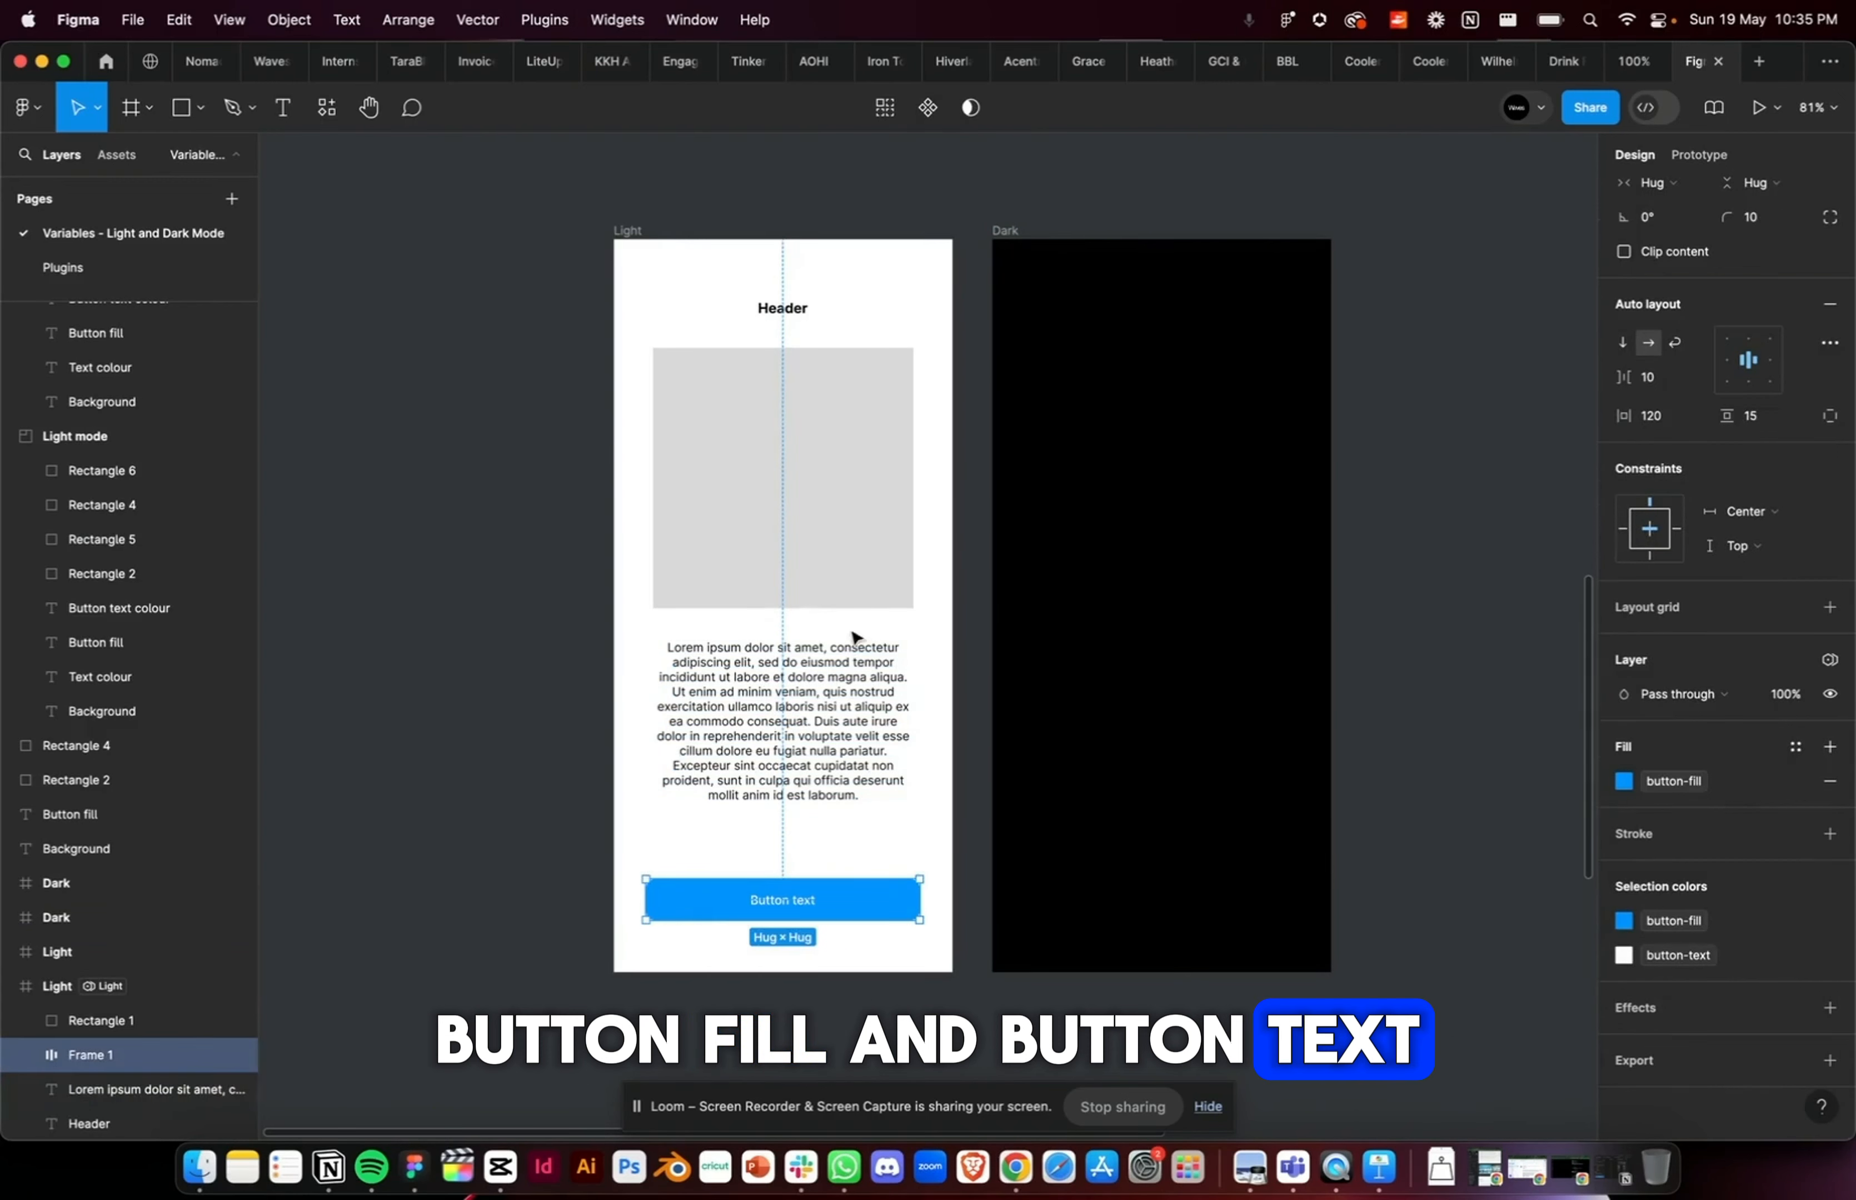
Step: Apply the background variable to the Light frame's fill
key(Escape)
click(1795, 645)
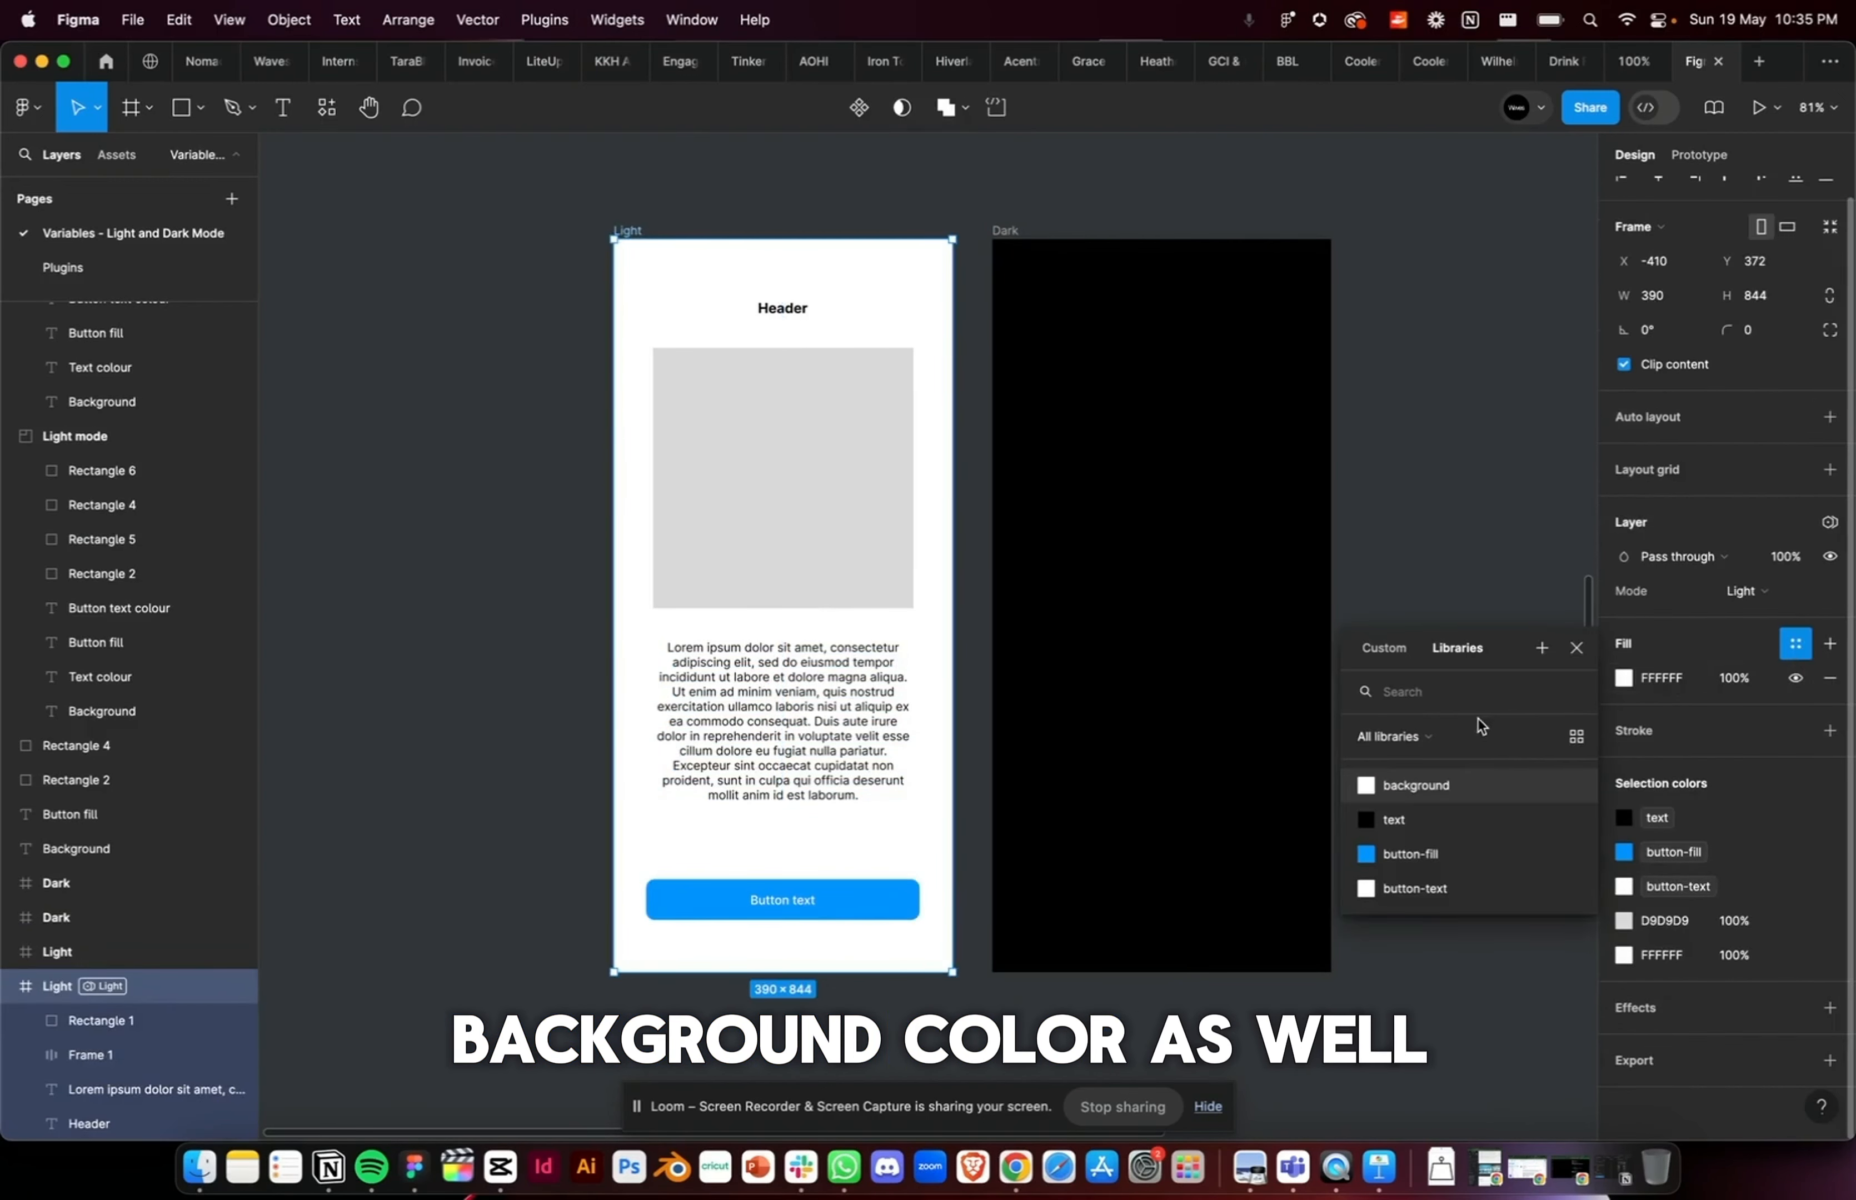
click(1402, 787)
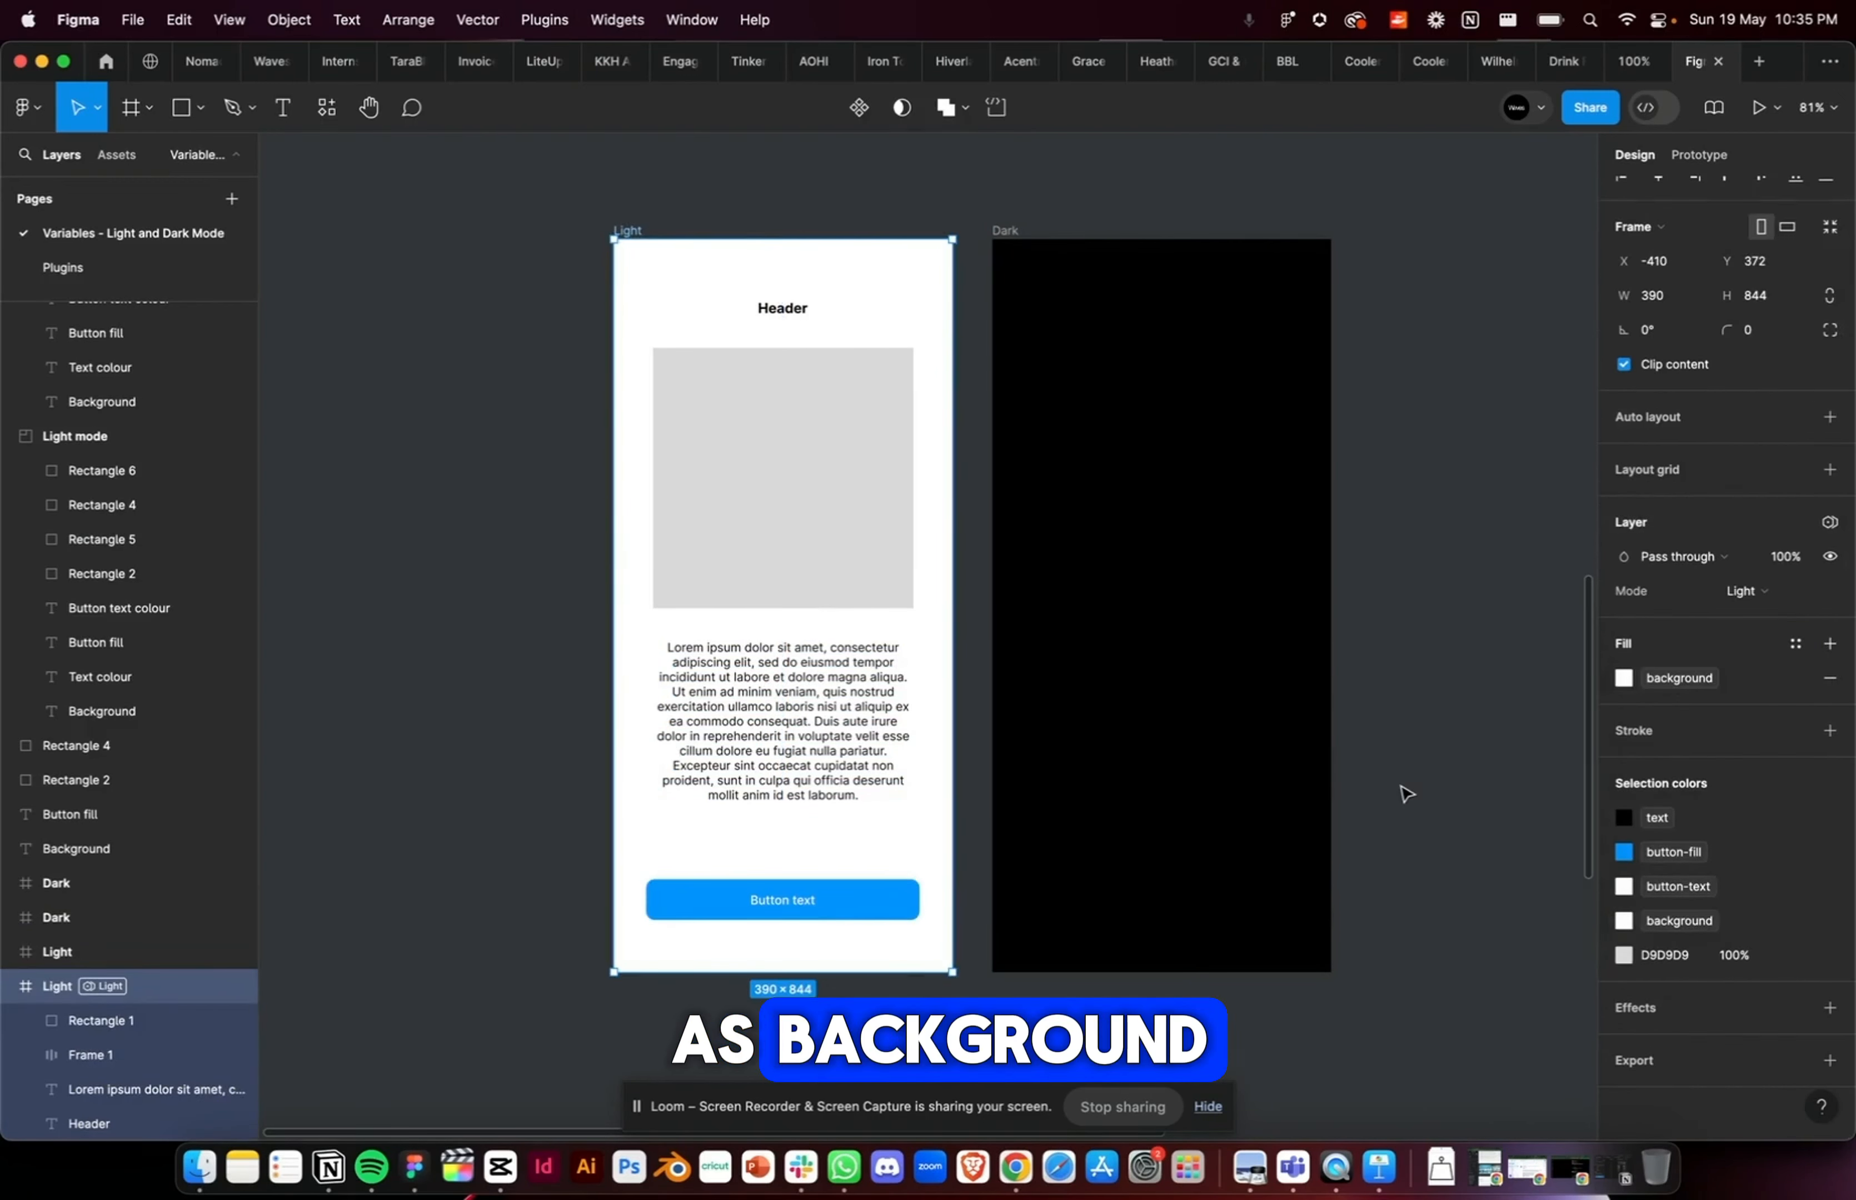
Step: Copy the header, placeholder square, description text and button from the Light frame into the Dark frame
click(560, 279)
drag(559, 273, 852, 972)
key(super+g)
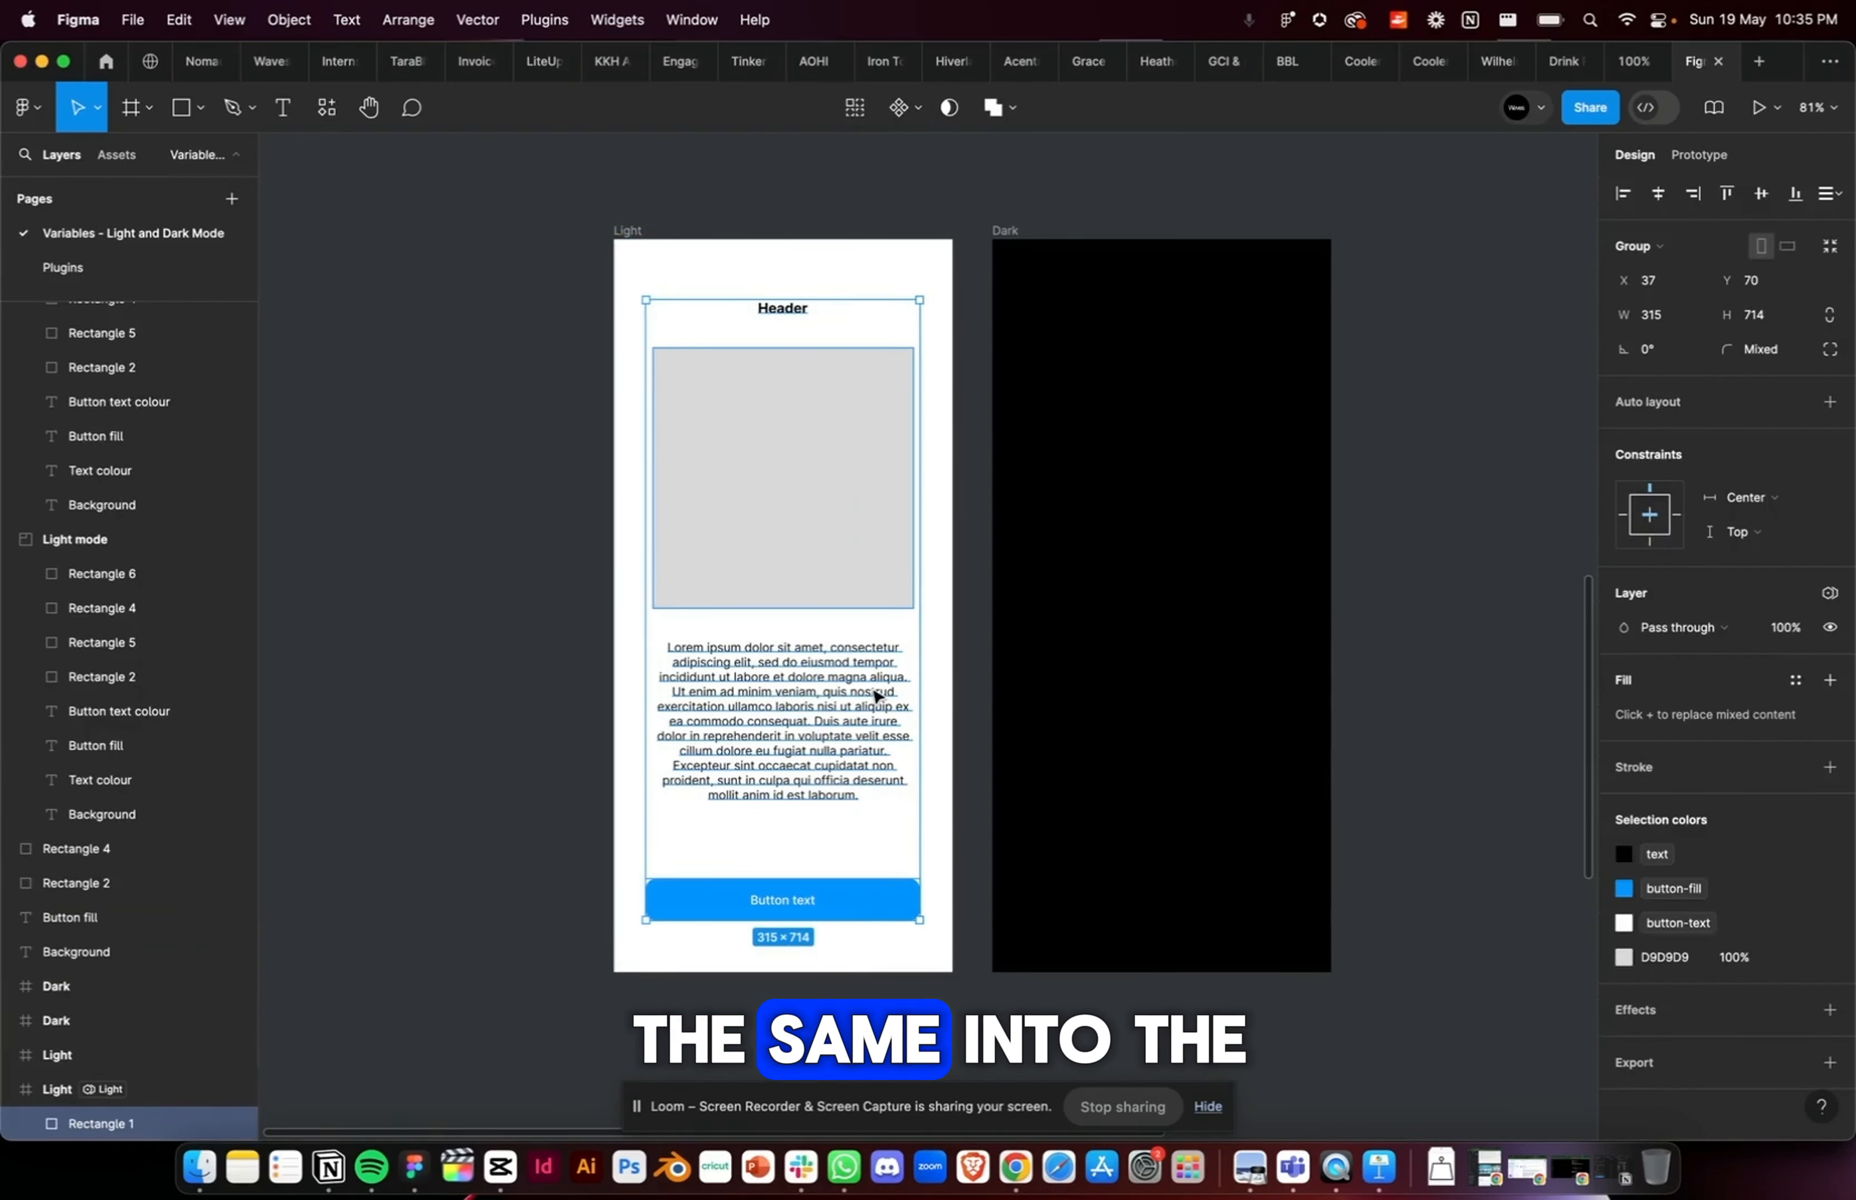
key(super+z)
key(super+c)
scroll(808, 473, right, 2)
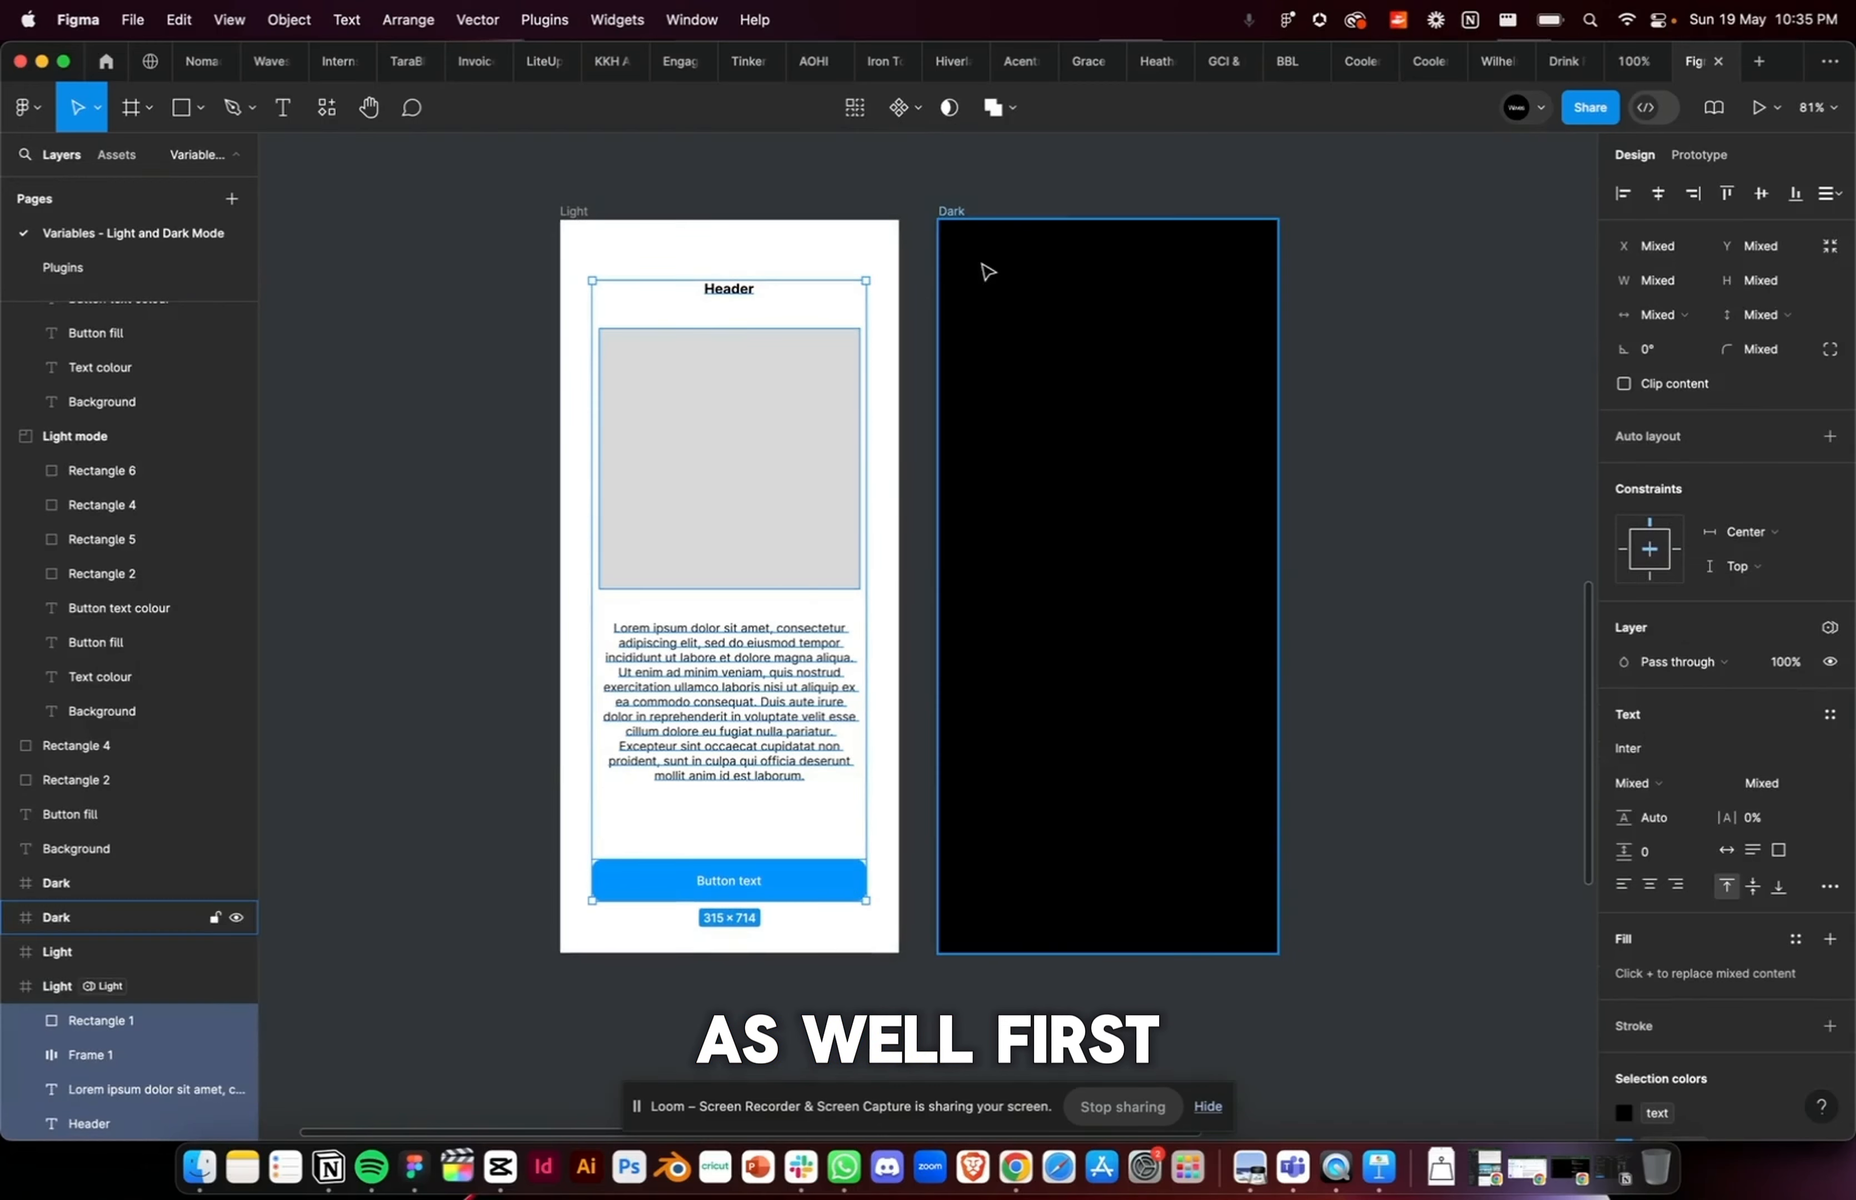
click(966, 201)
key(super+v)
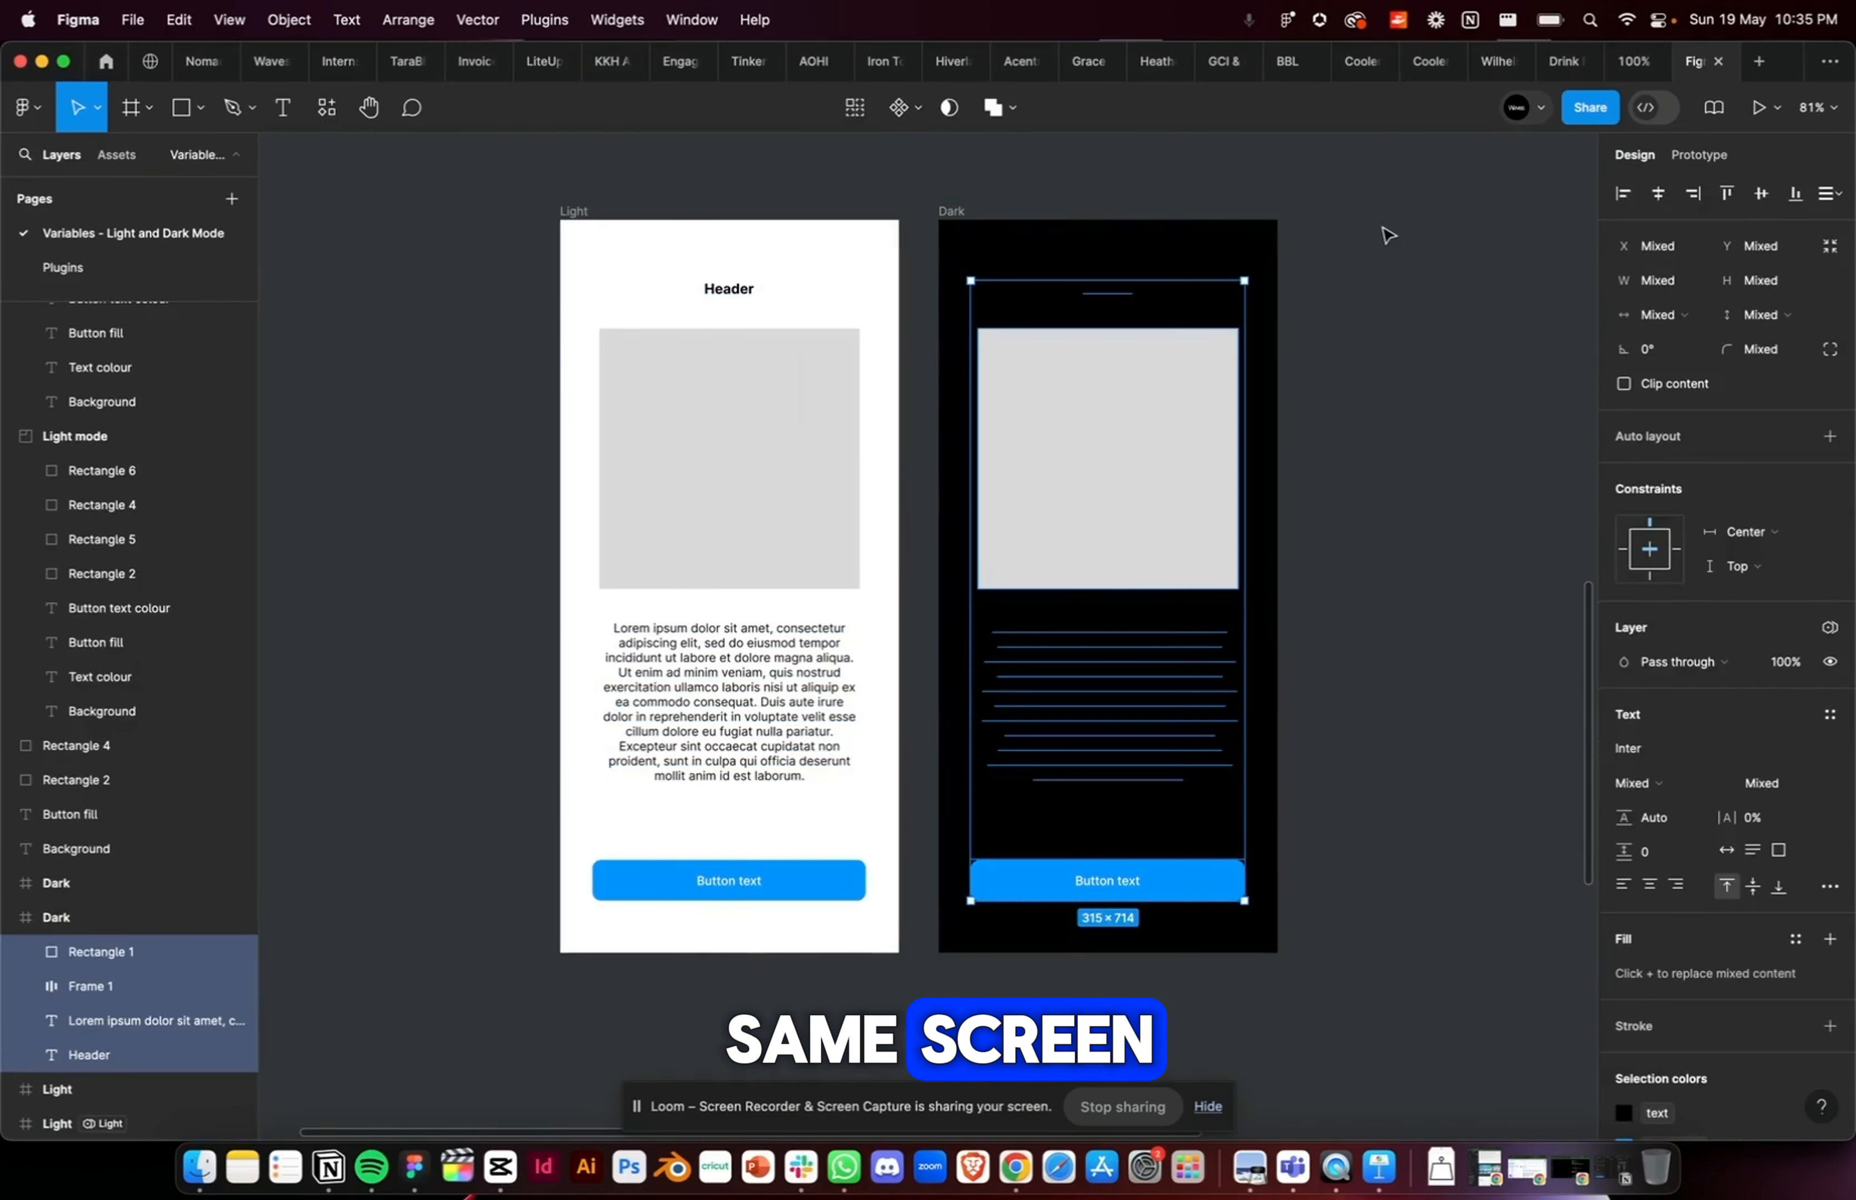
Step: Apply the background variable to the Dark frame's fill
click(1385, 232)
click(951, 213)
click(1795, 628)
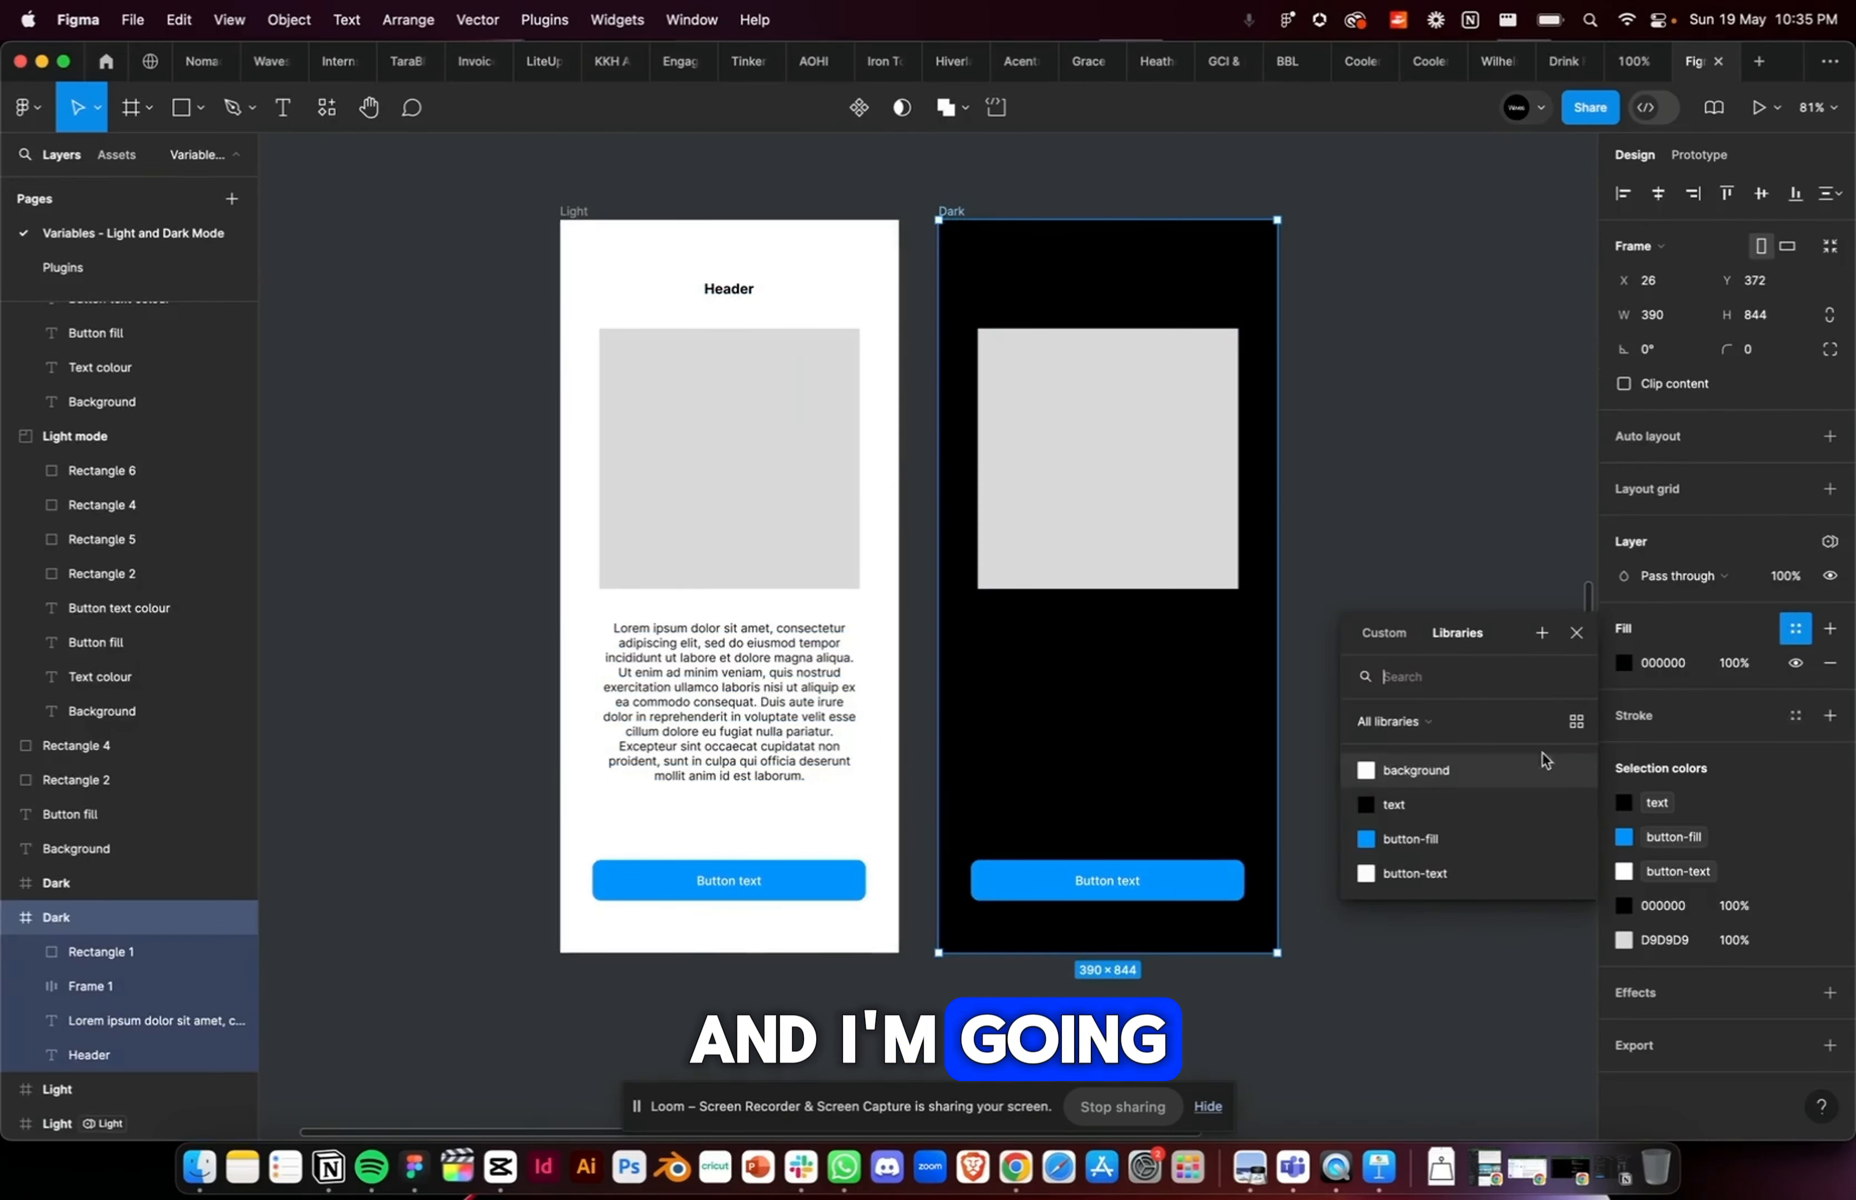
click(1372, 772)
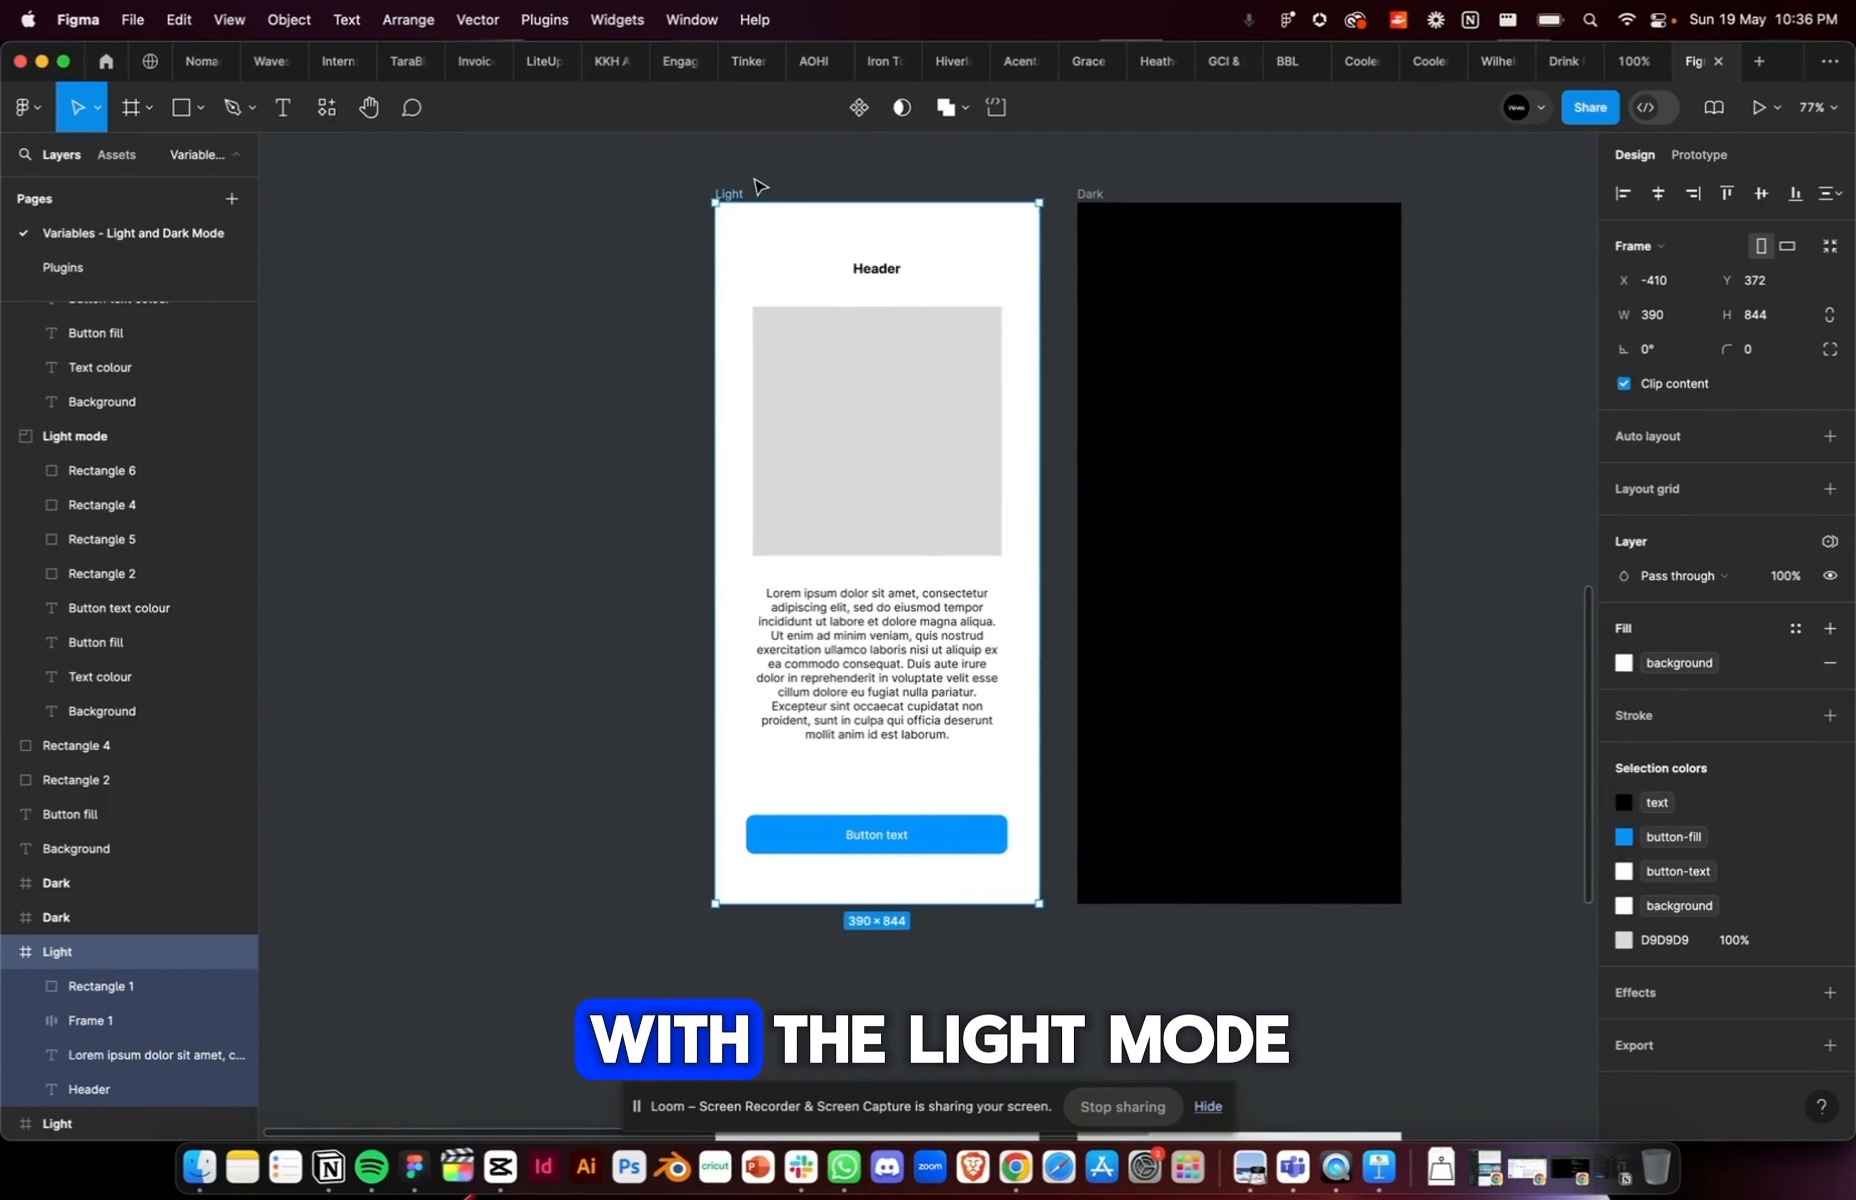
Step: Set the Light frame's variable mode explicitly to Light
scroll(758, 182, right, 2)
scroll(758, 182, up, 1)
scroll(758, 187, right, 3)
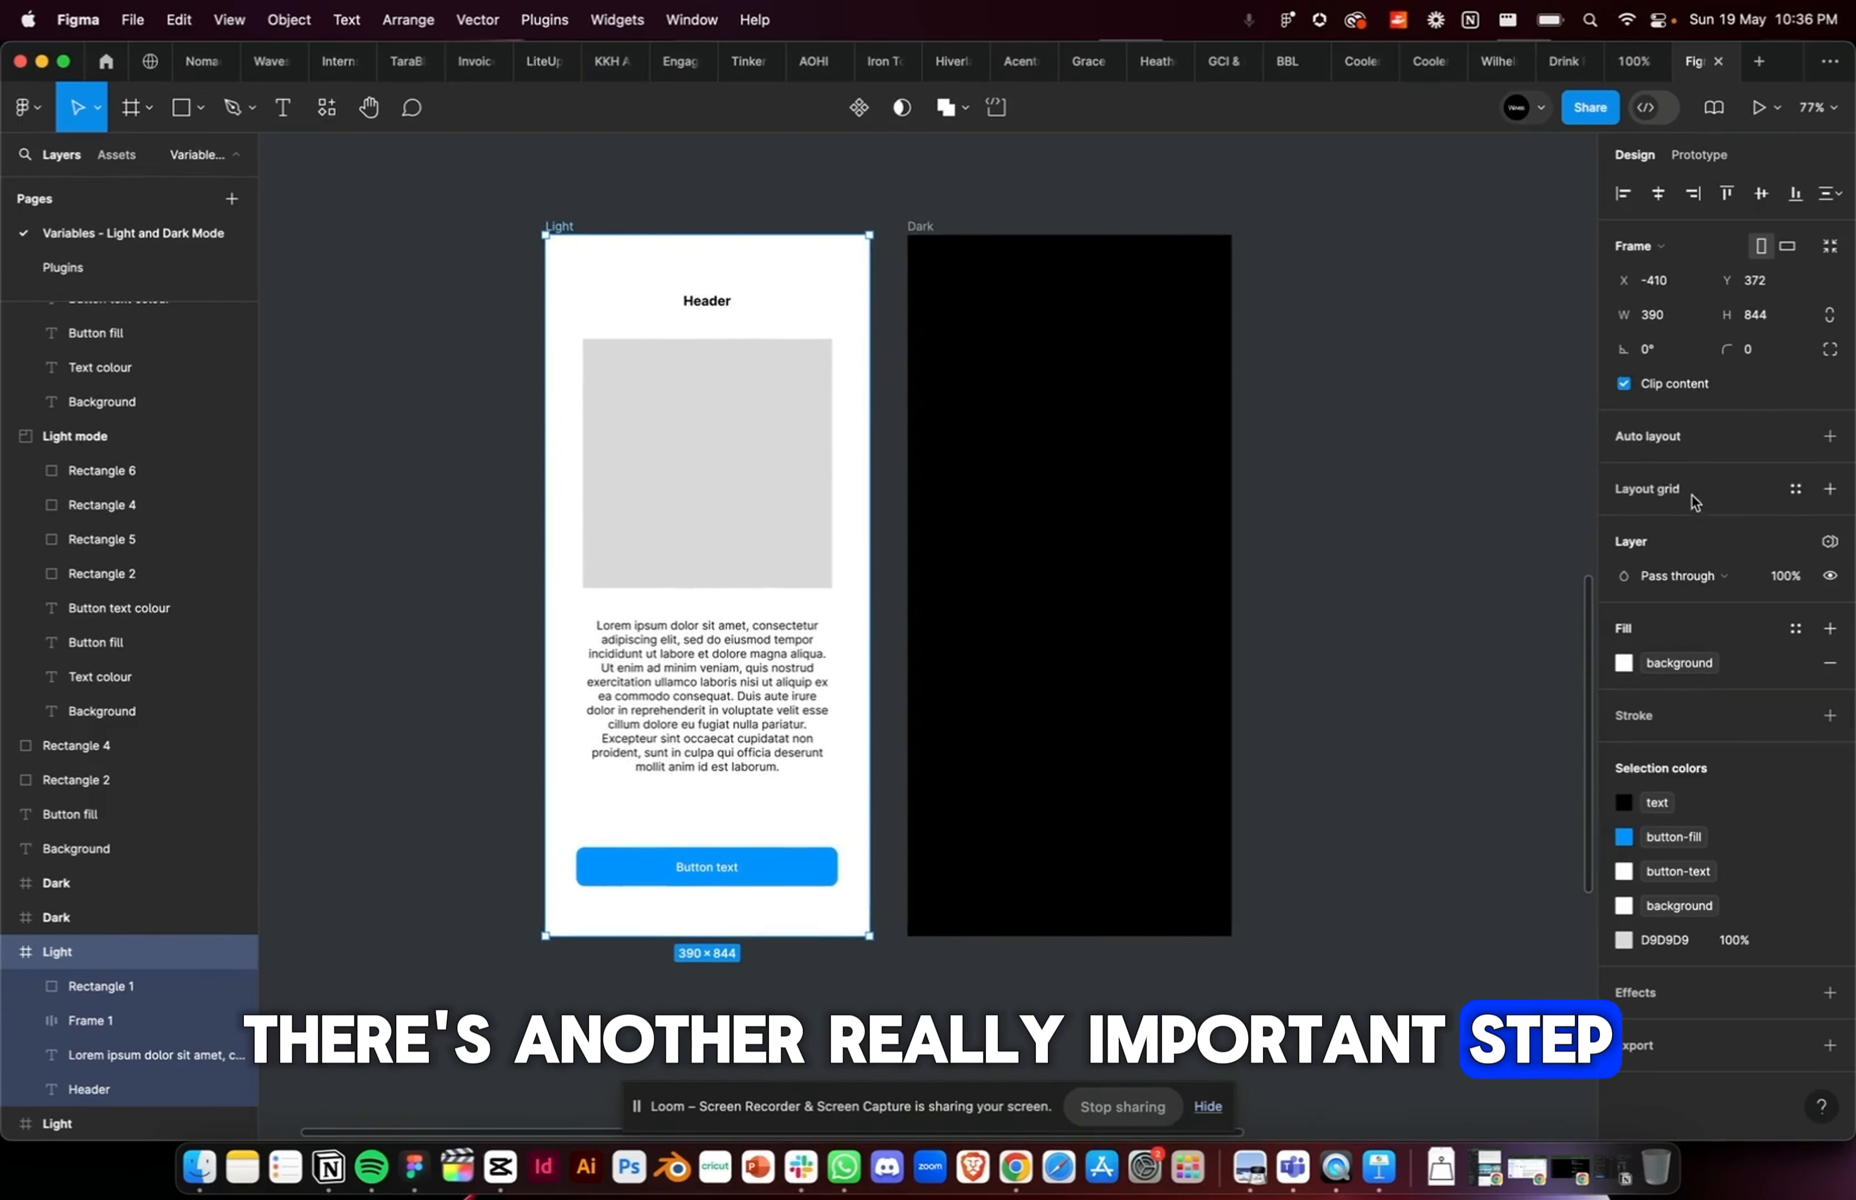
click(573, 204)
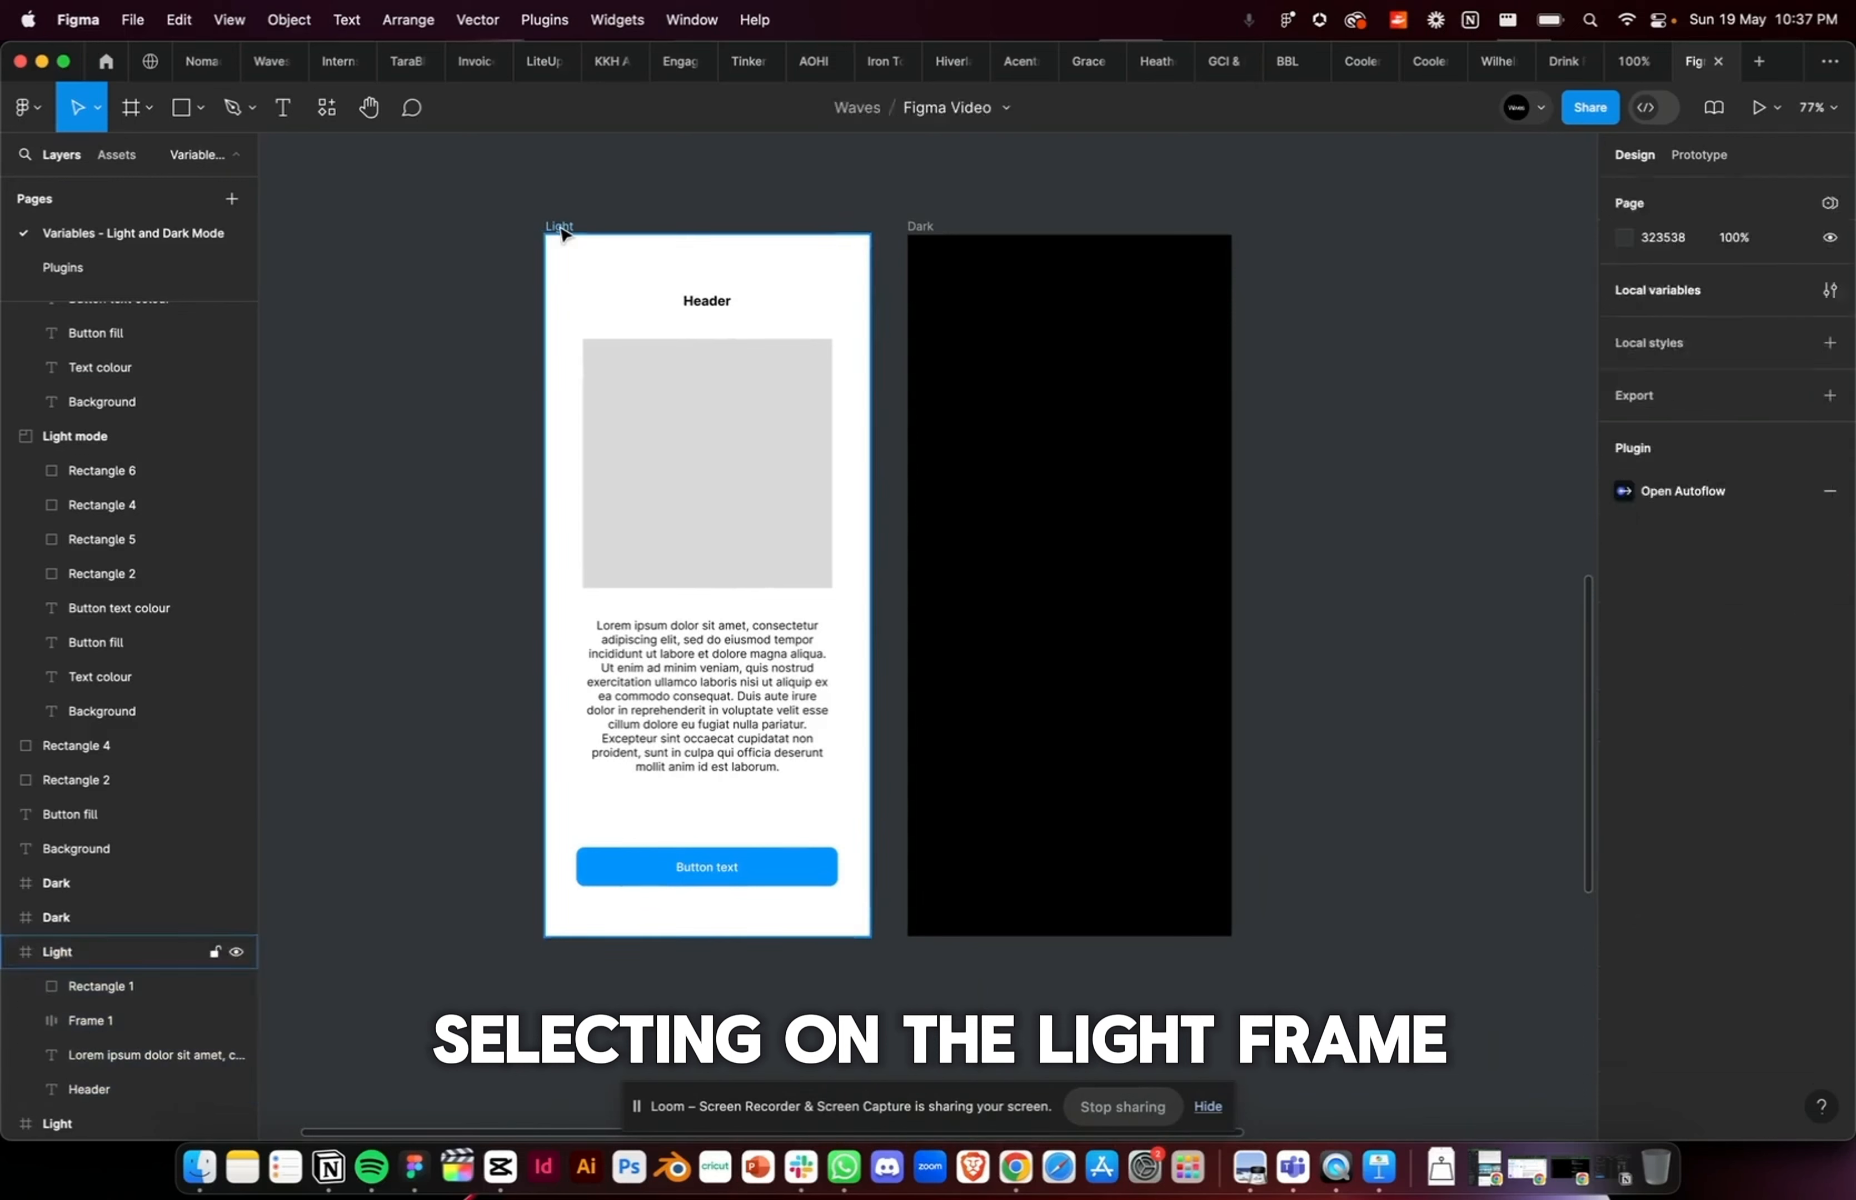
click(560, 228)
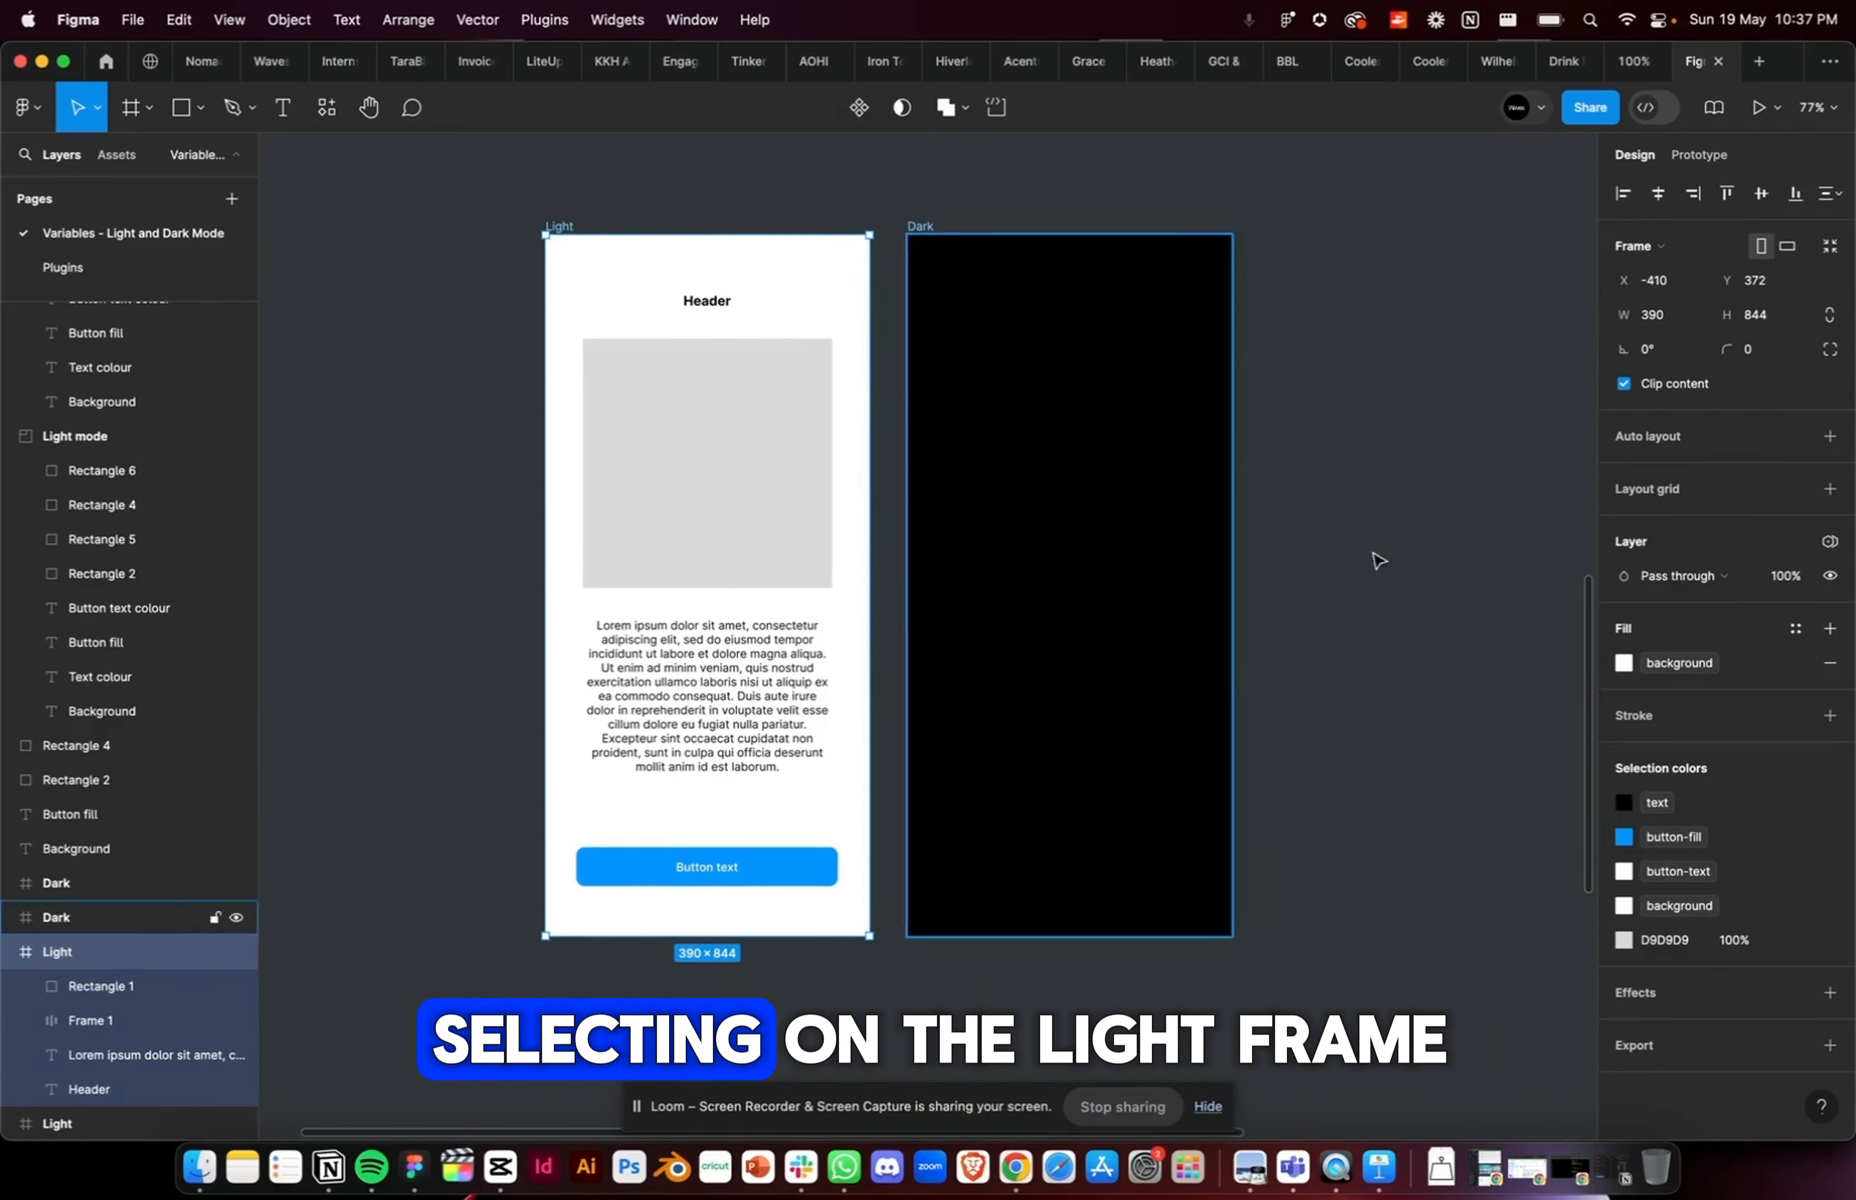
click(1832, 544)
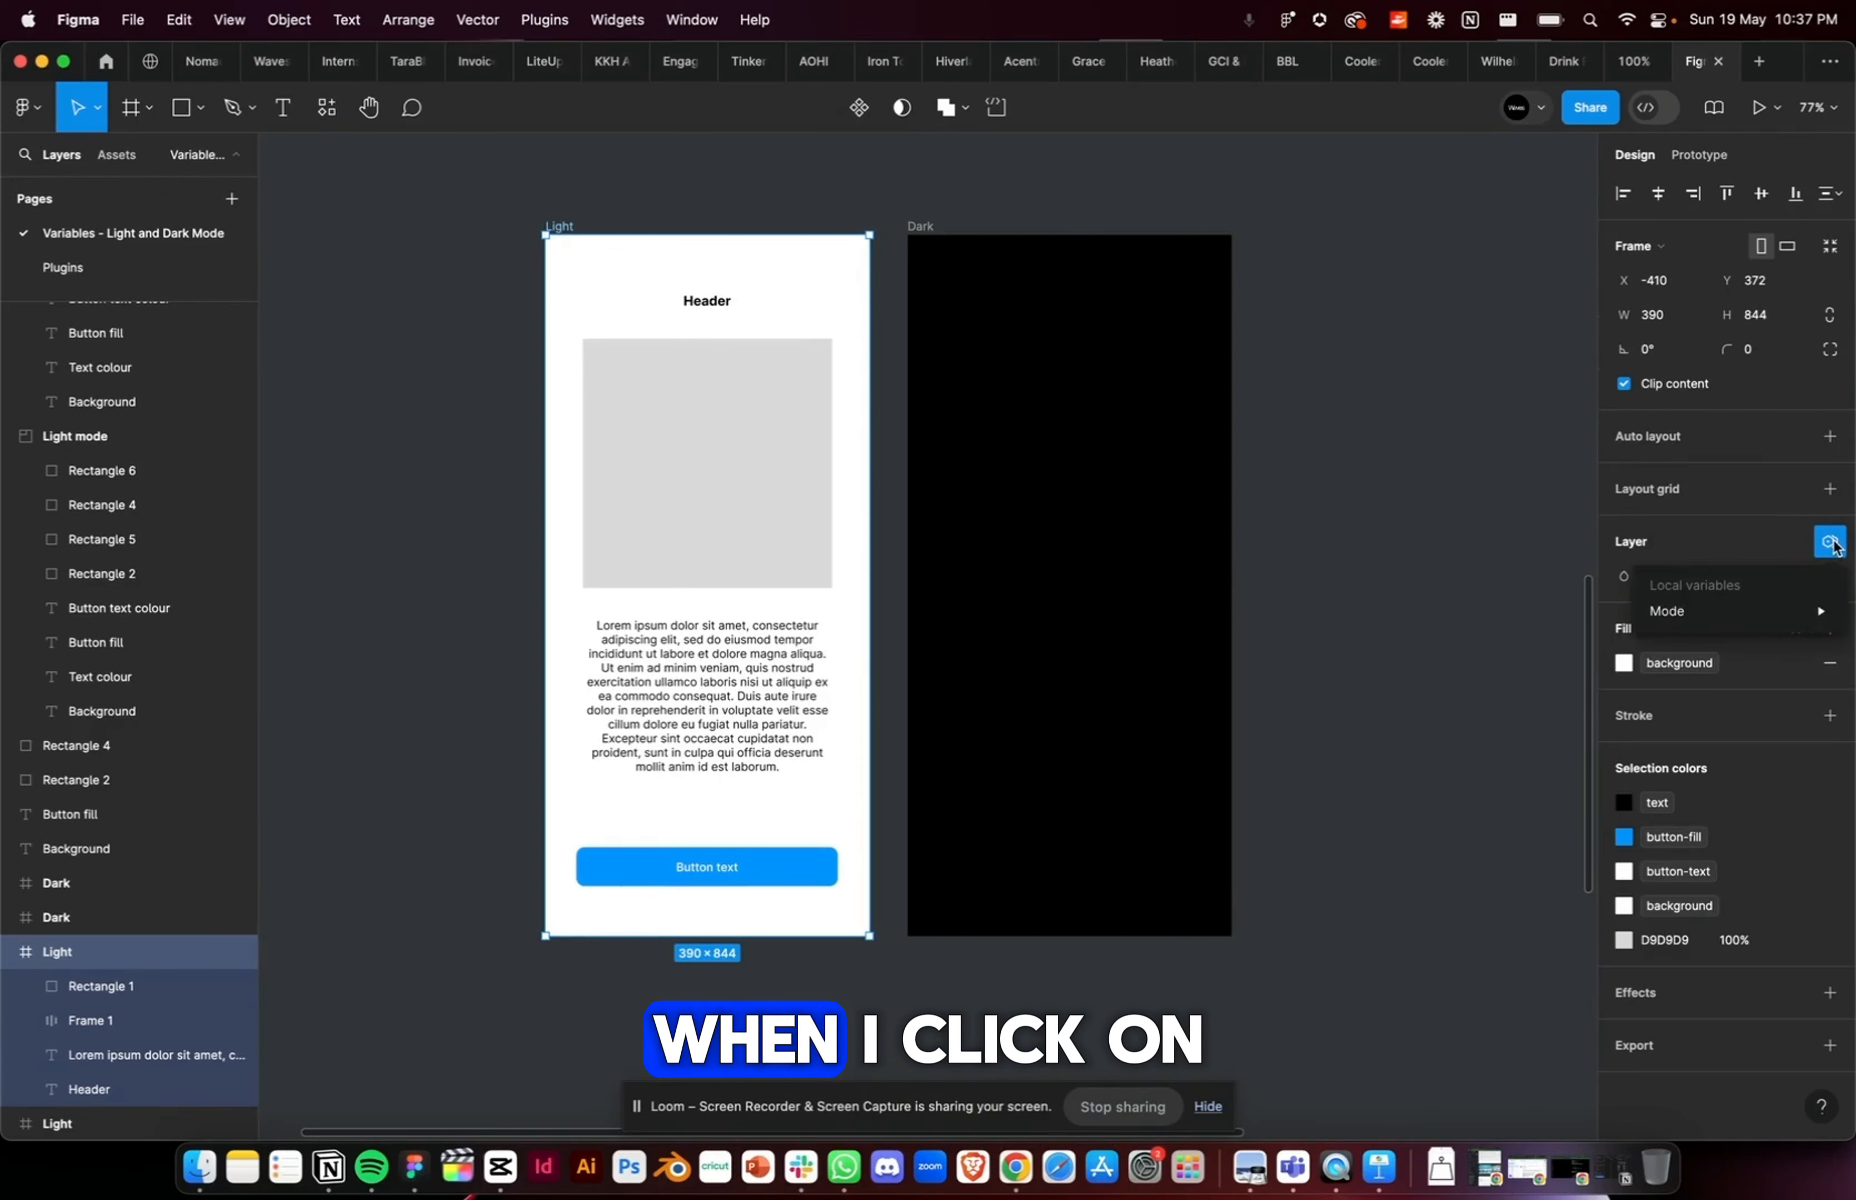
mouse_move(1750, 615)
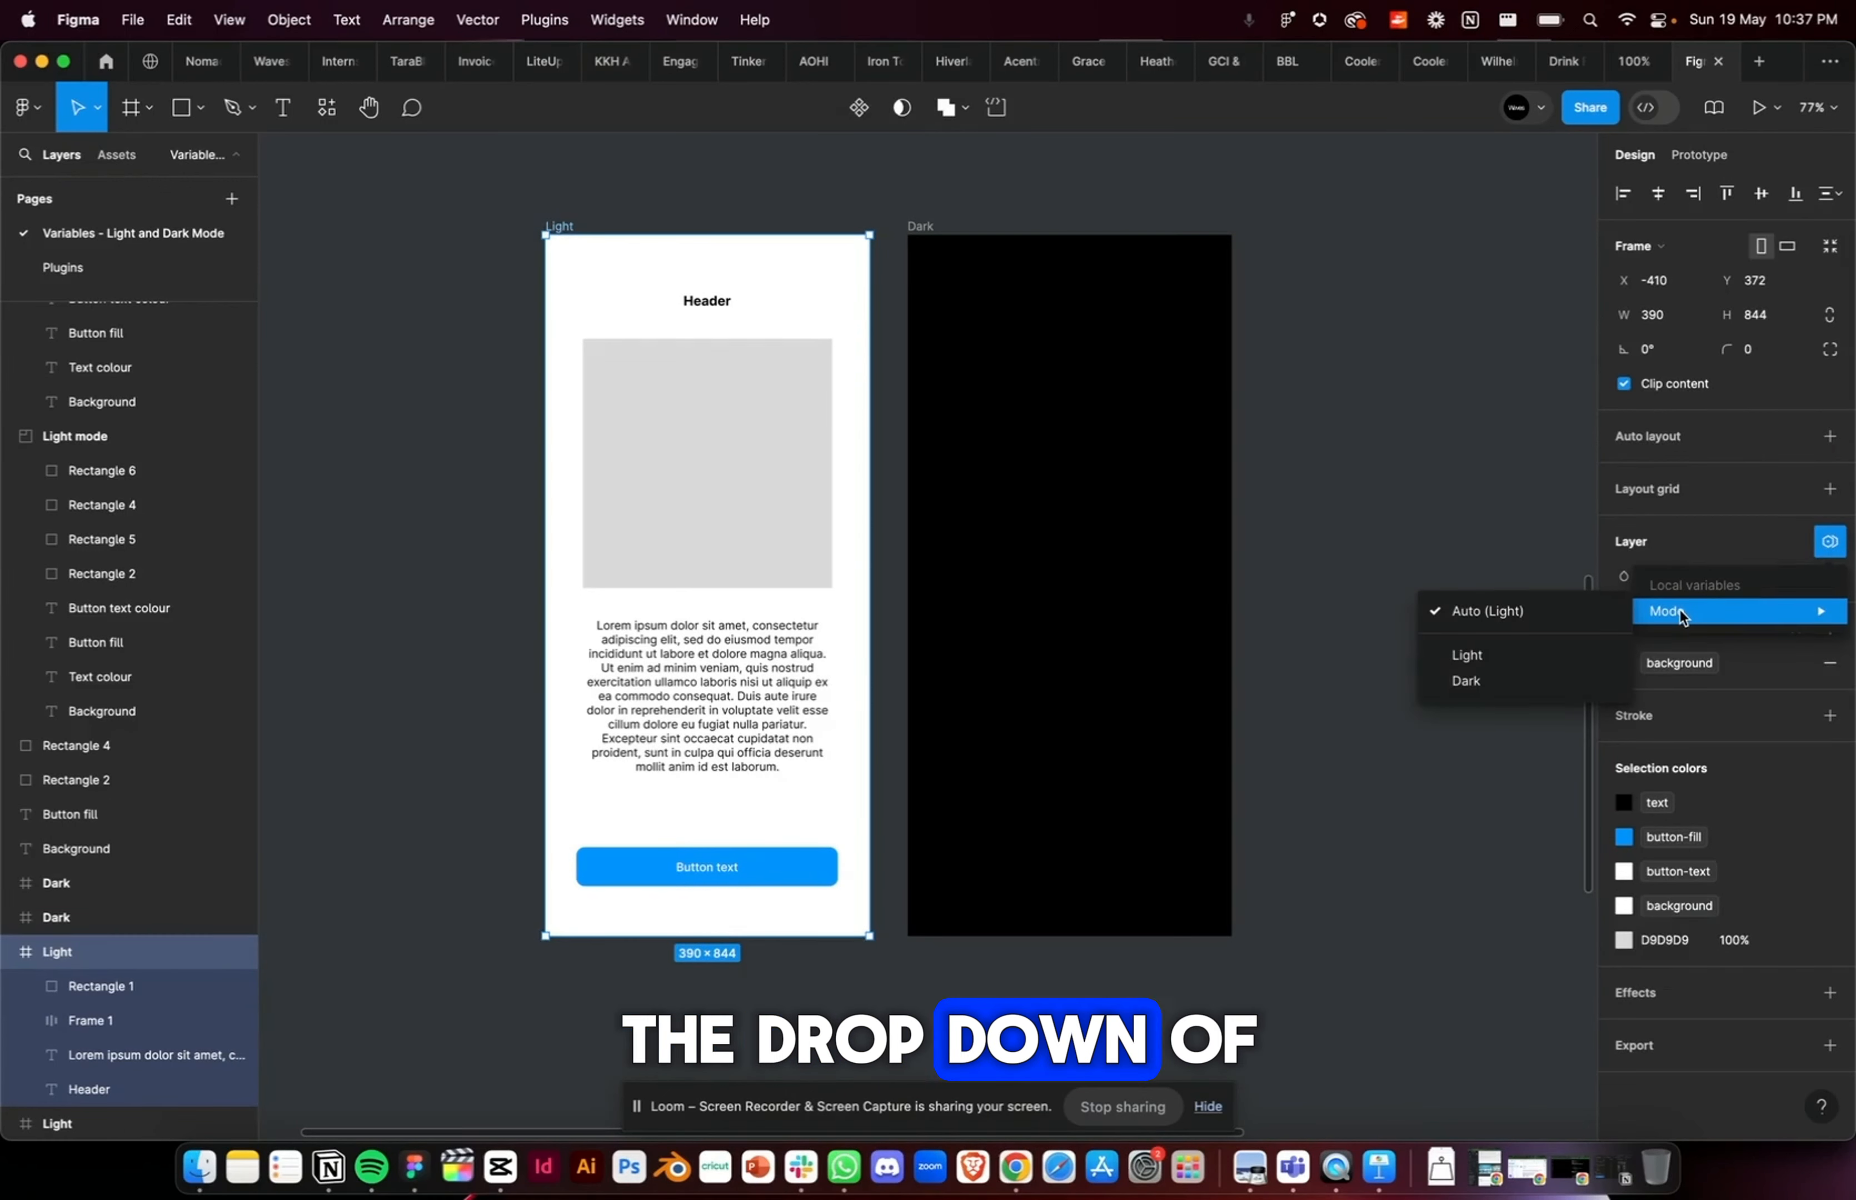
click(1467, 658)
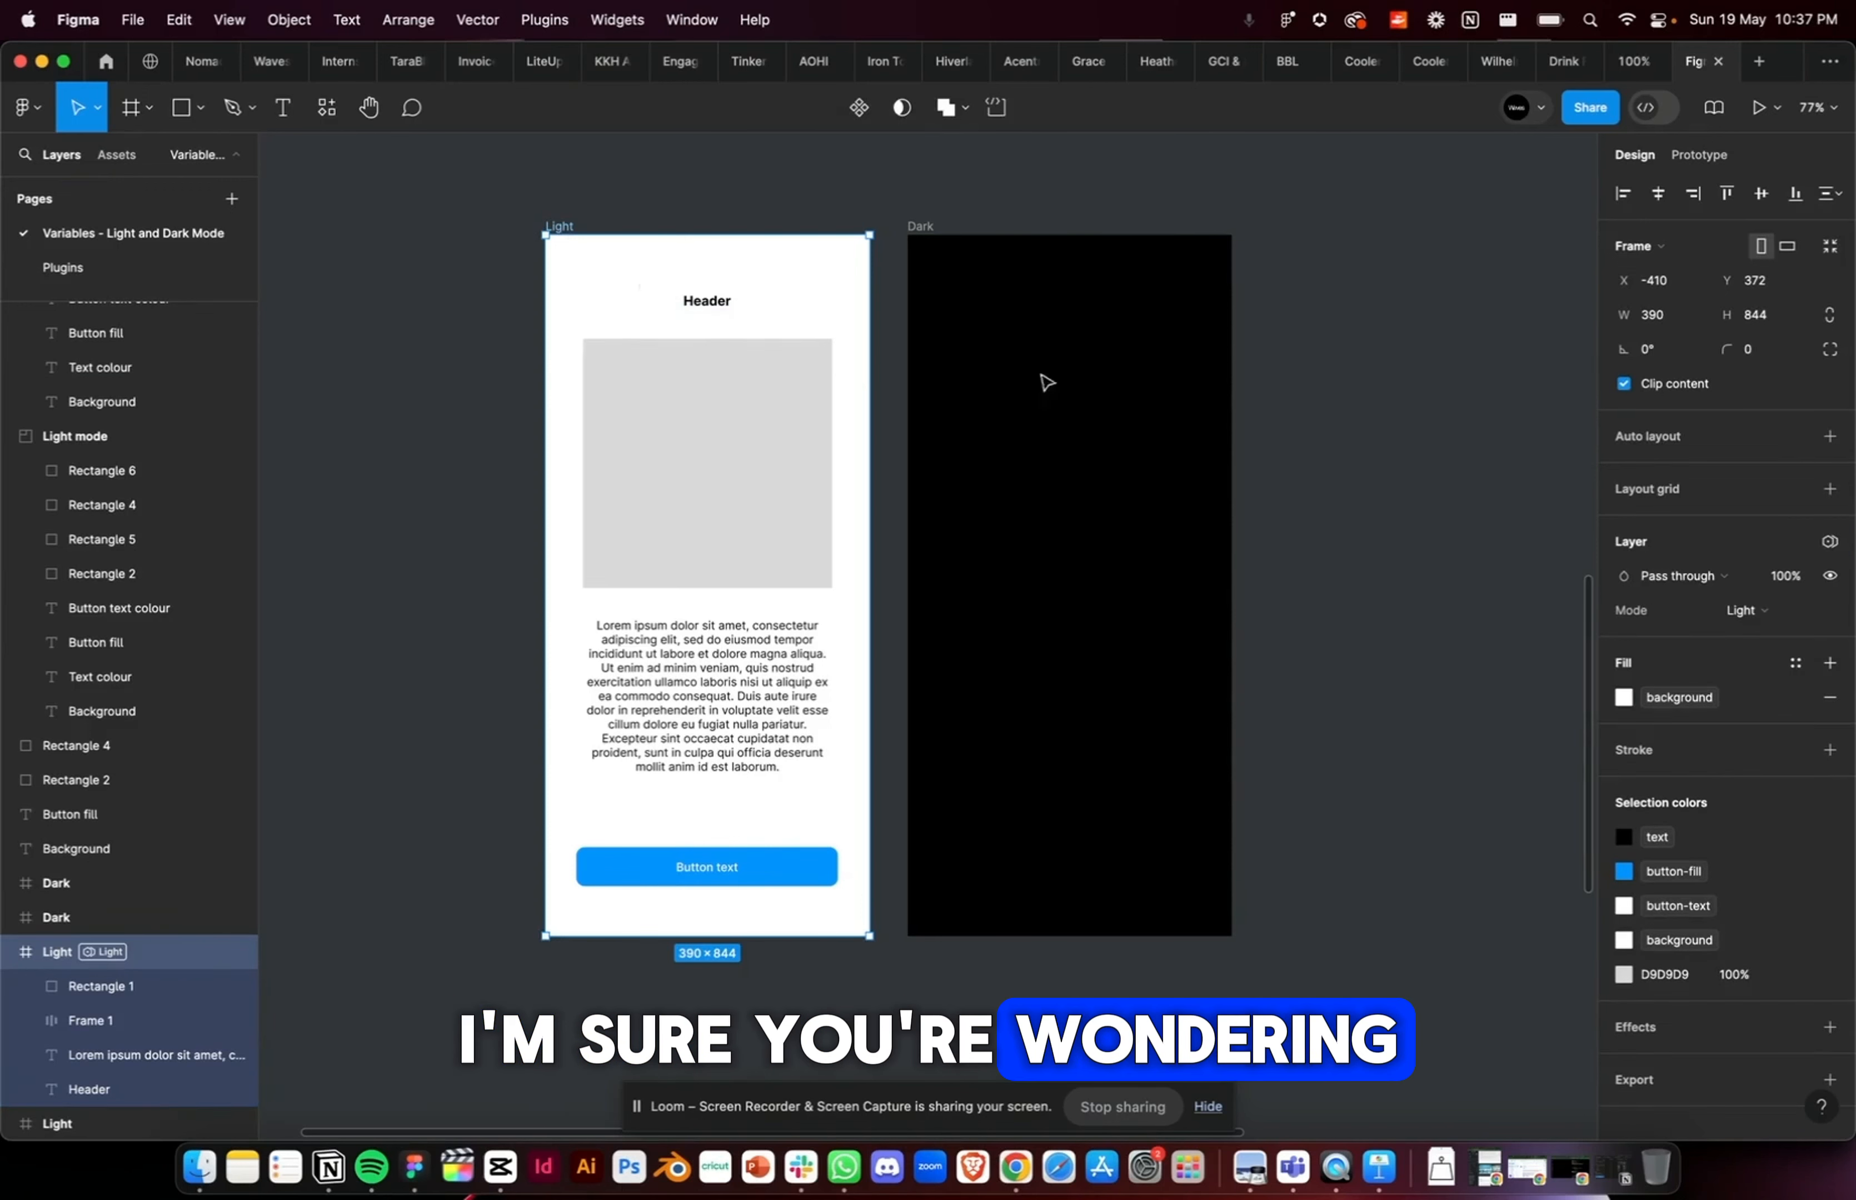
Step: Copy the header, grey square, description text and button from the Light frame and paste them into the Dark frame
click(1046, 381)
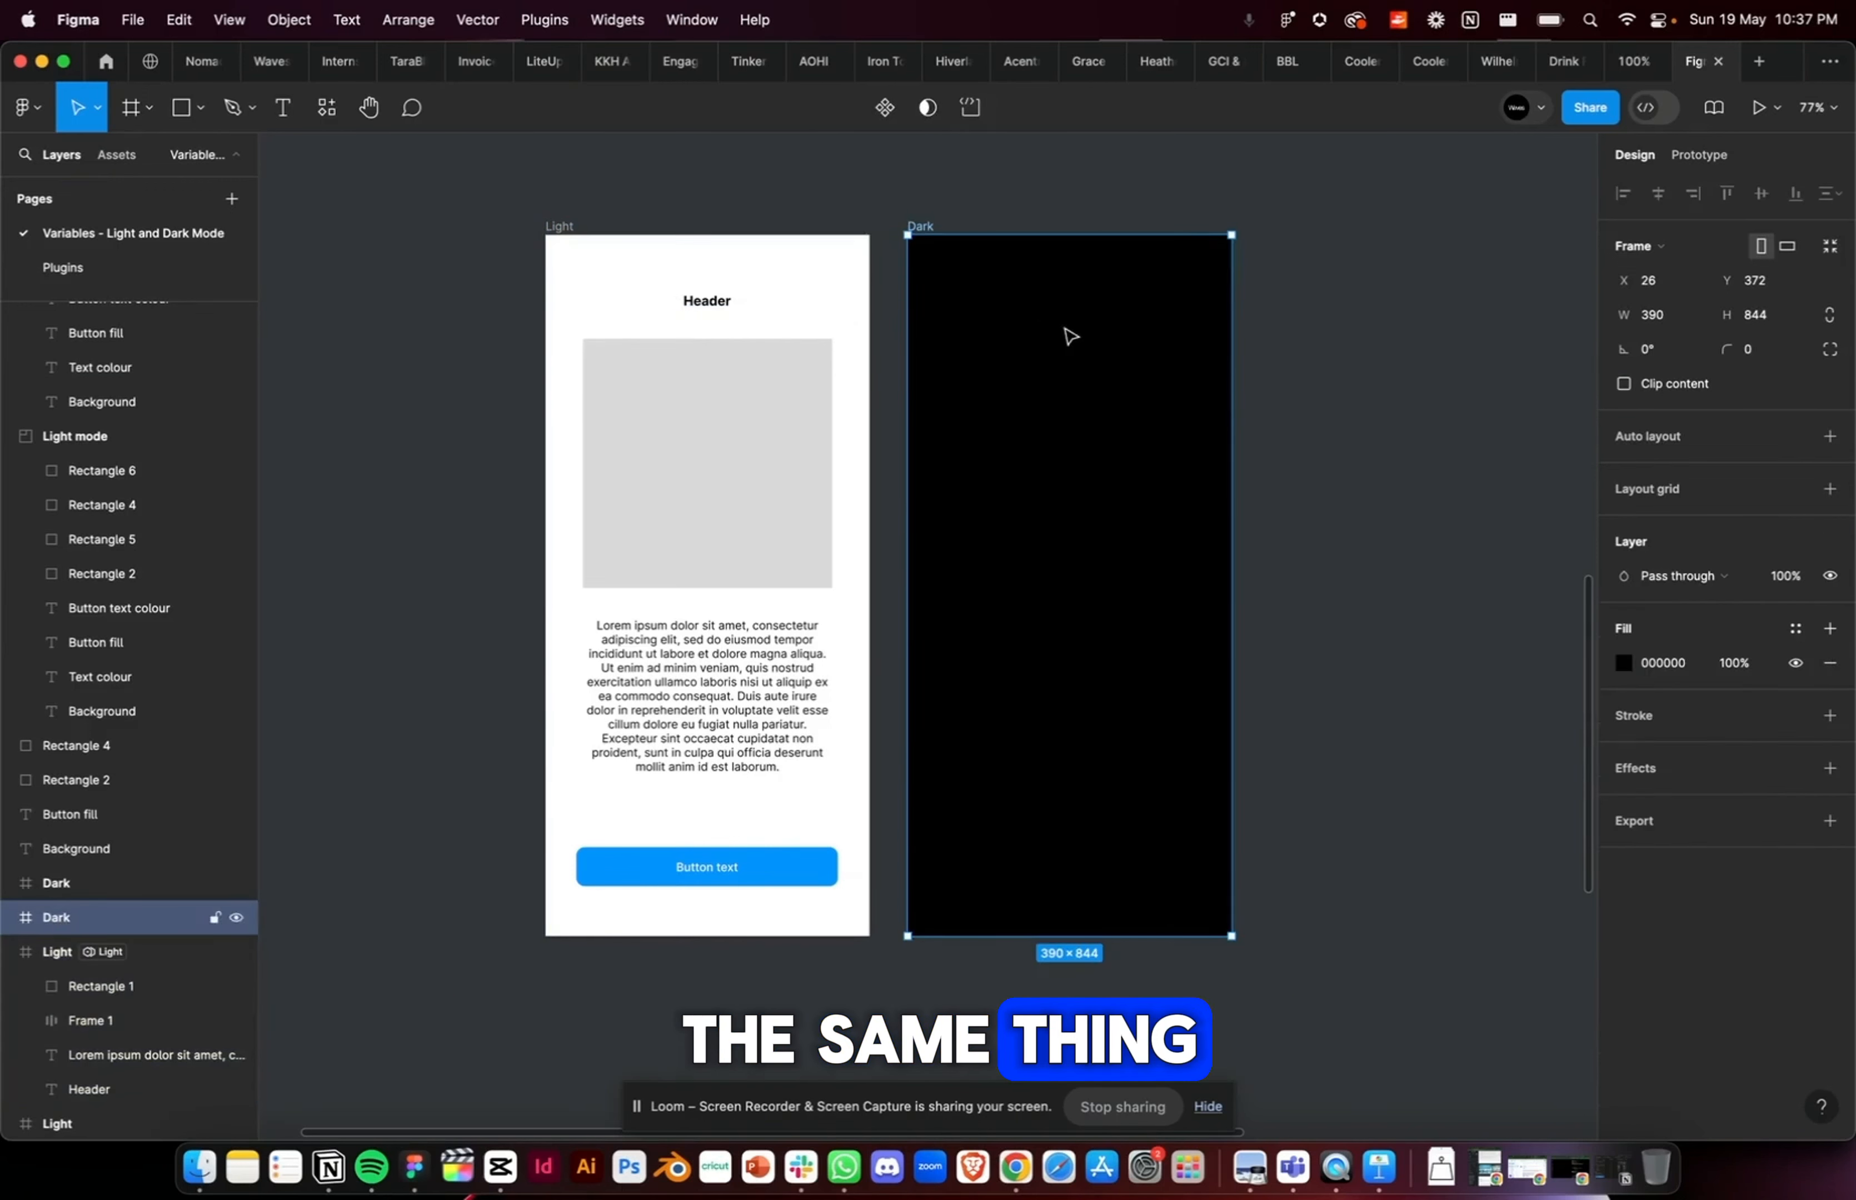
click(930, 206)
click(916, 225)
drag(663, 283, 642, 873)
key(super+c)
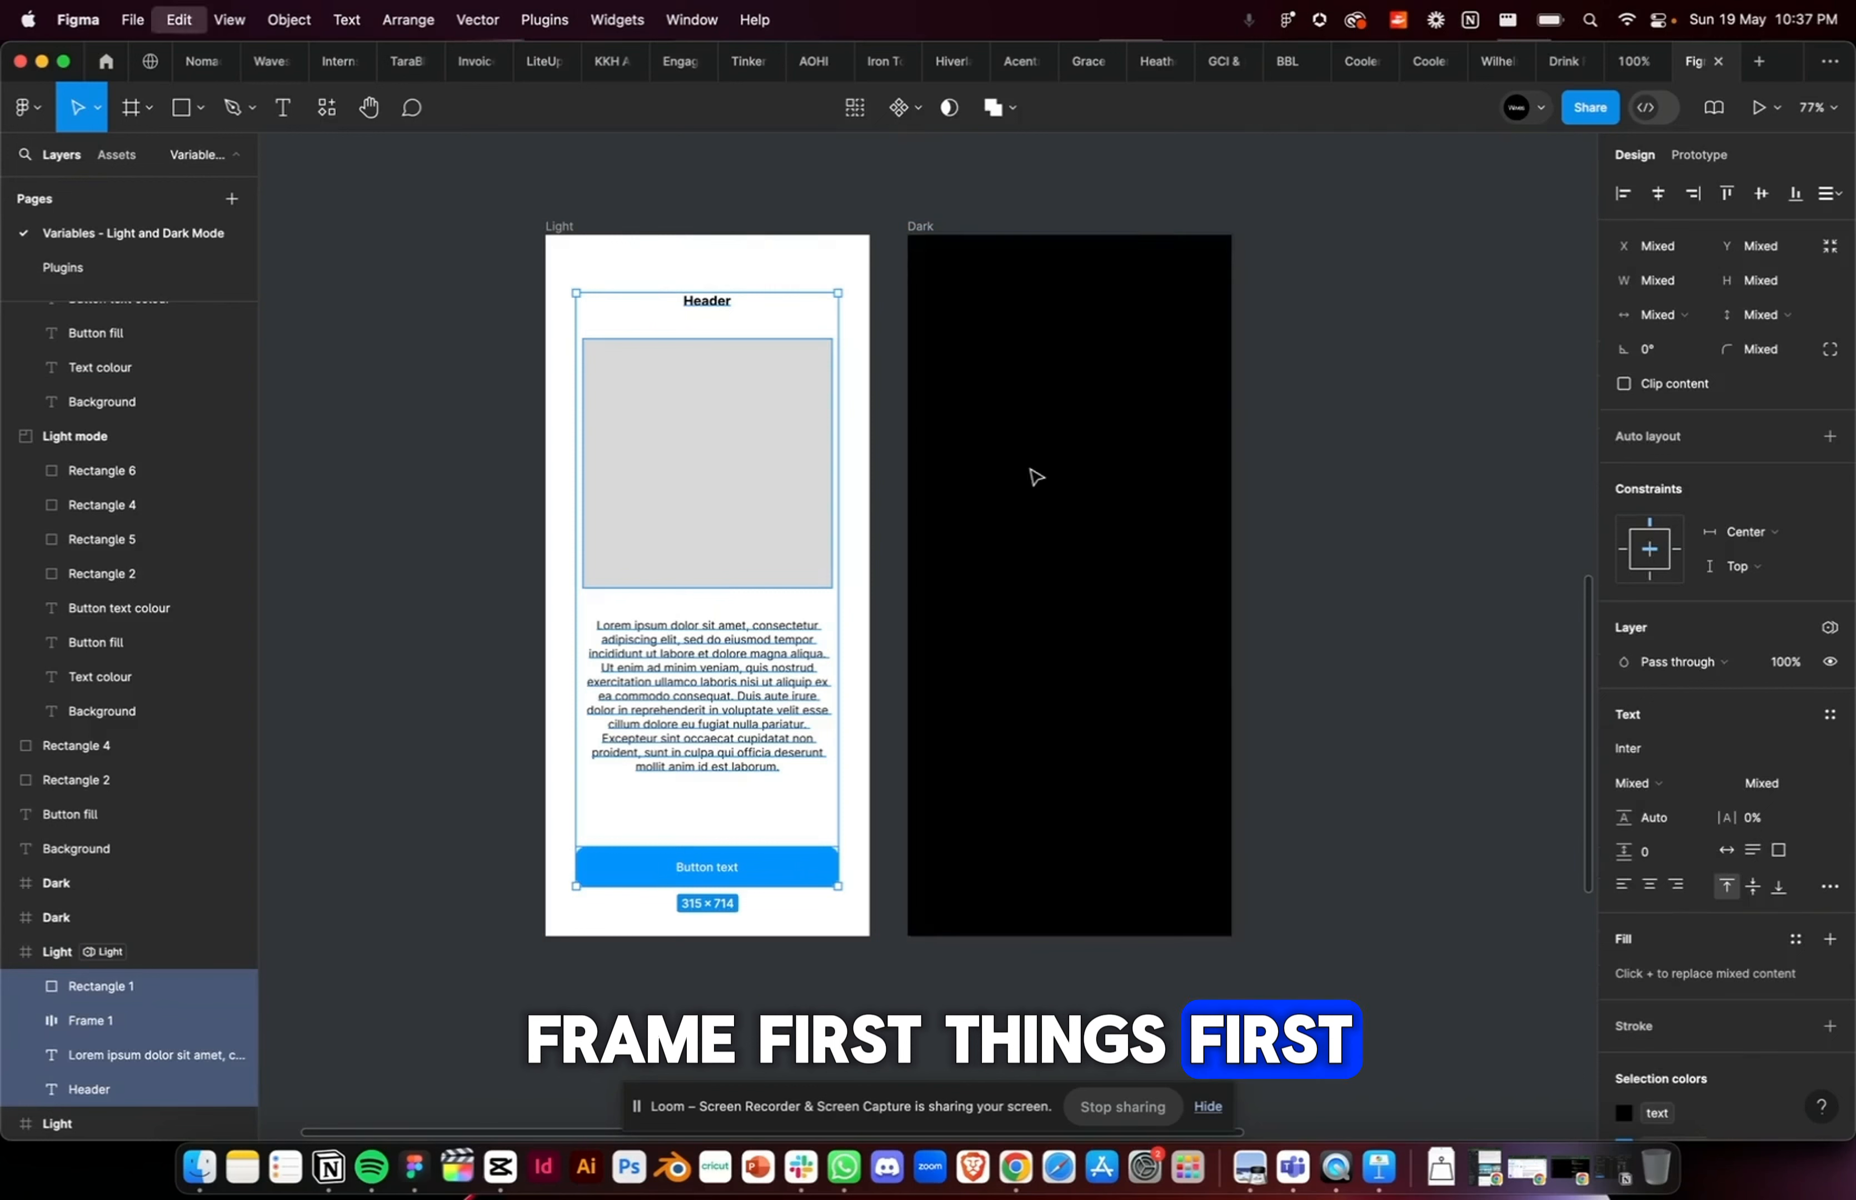
click(920, 224)
key(super+v)
key(Escape)
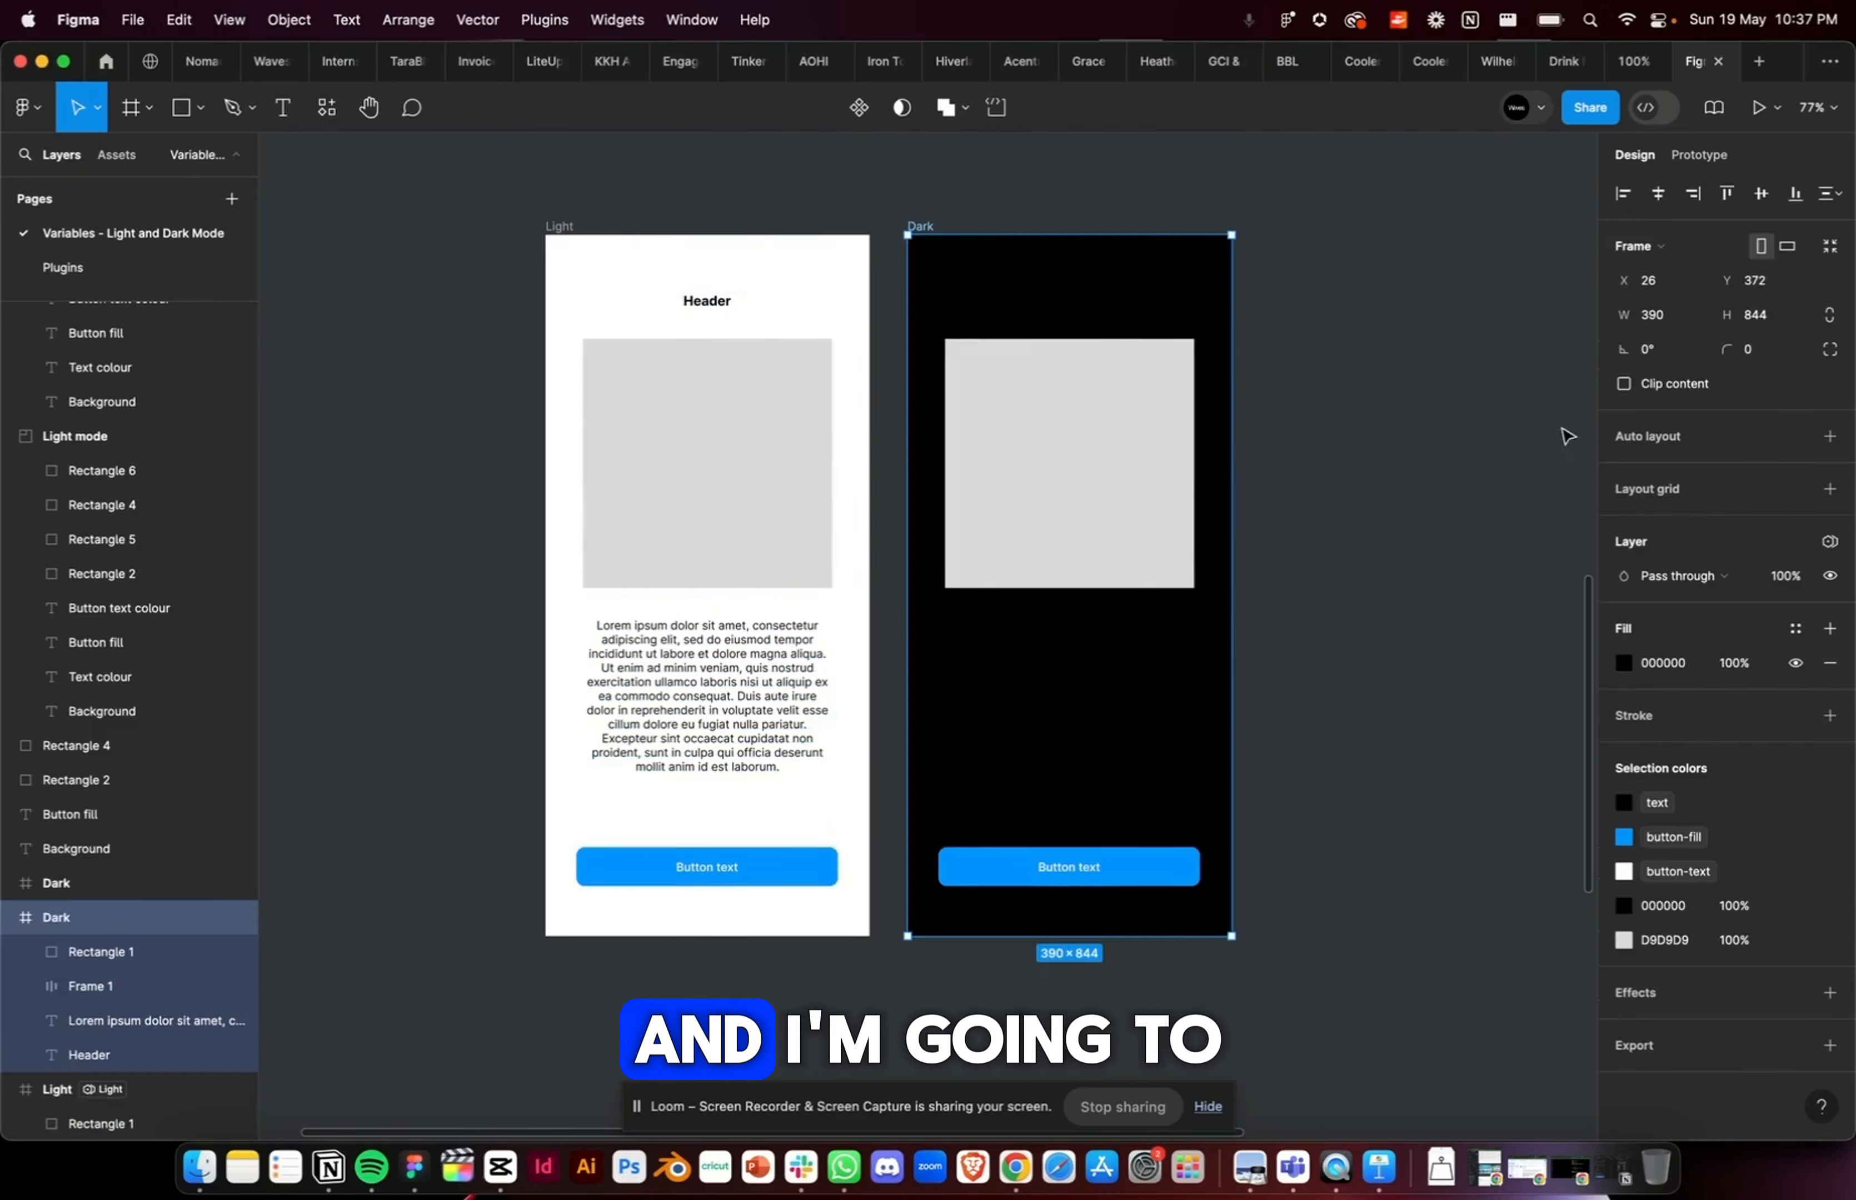
Step: Apply the background variable to the Dark frame's fill and set the frame's variable mode to Dark
click(1794, 628)
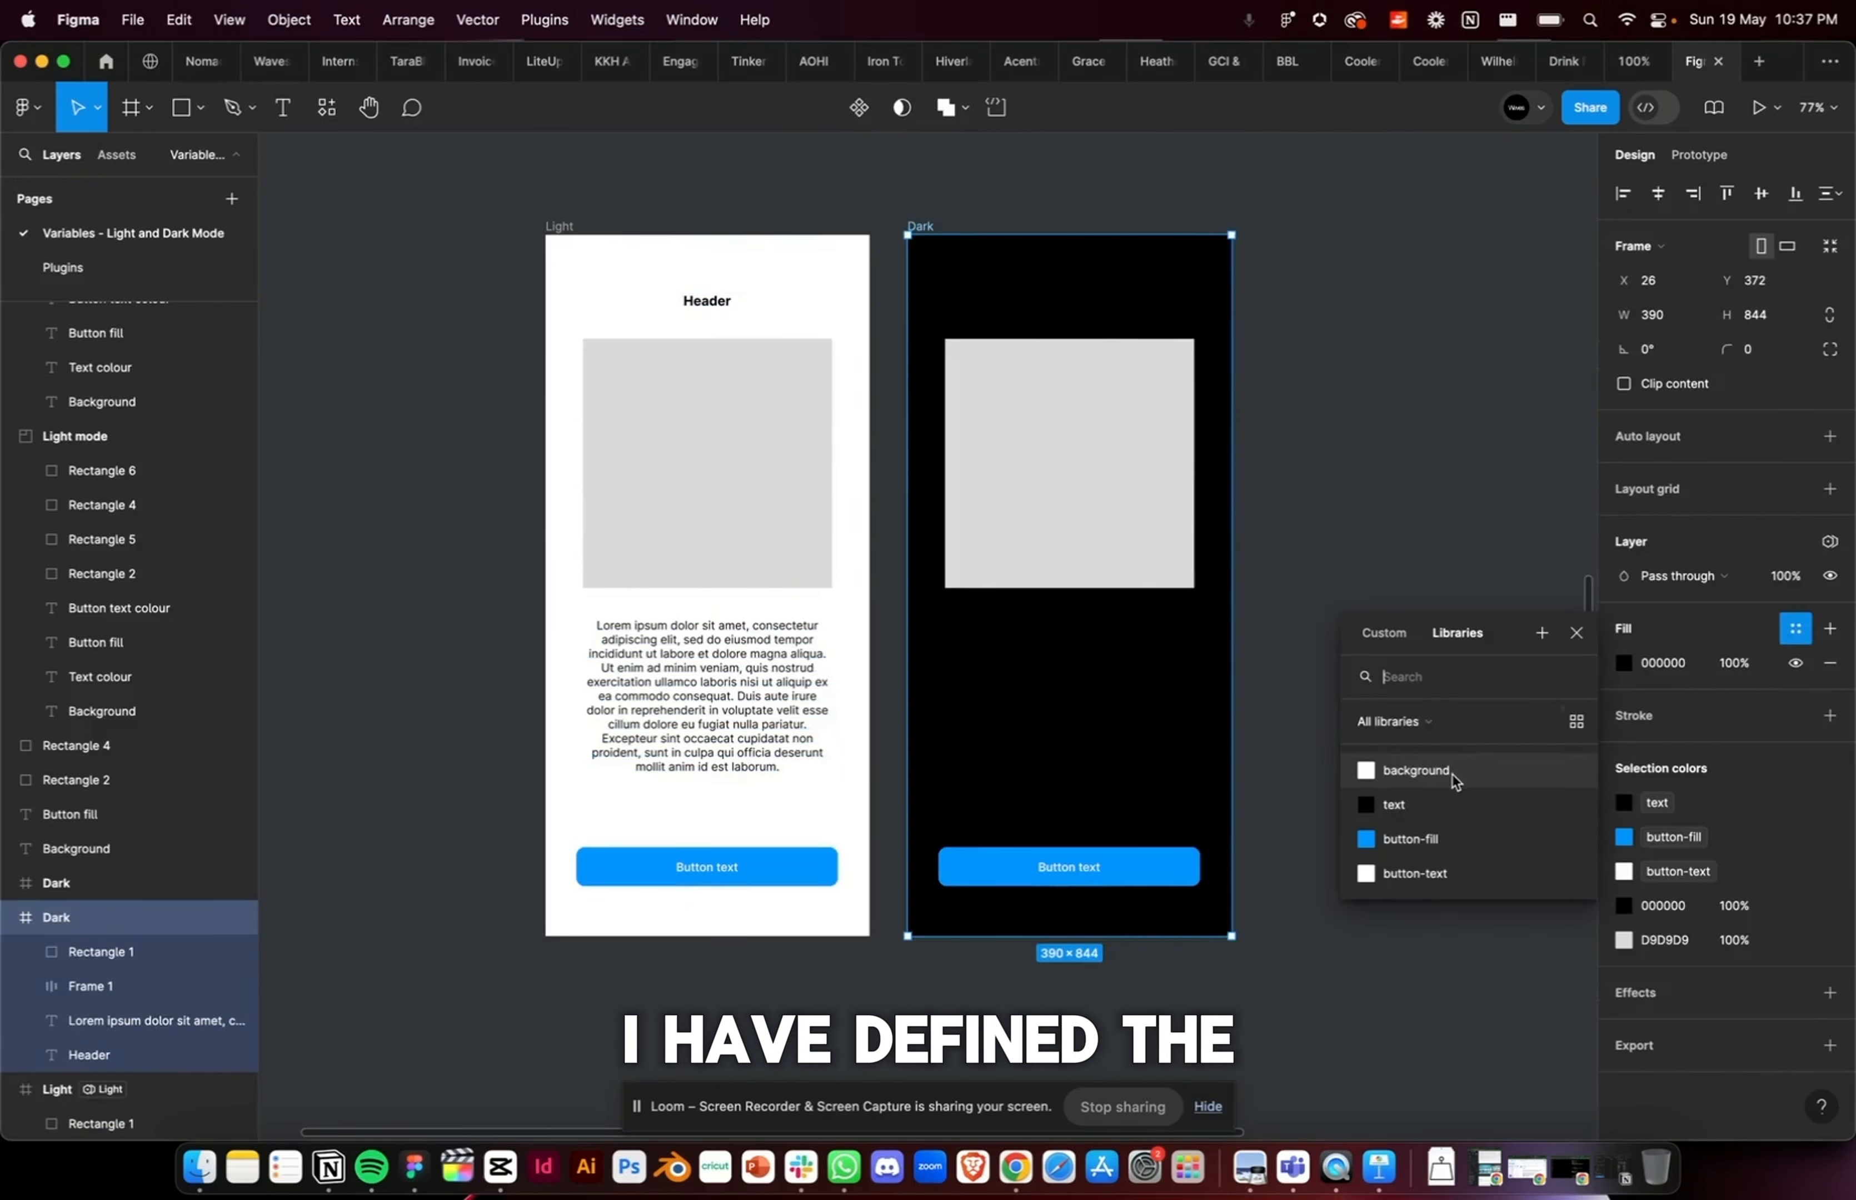
click(1415, 771)
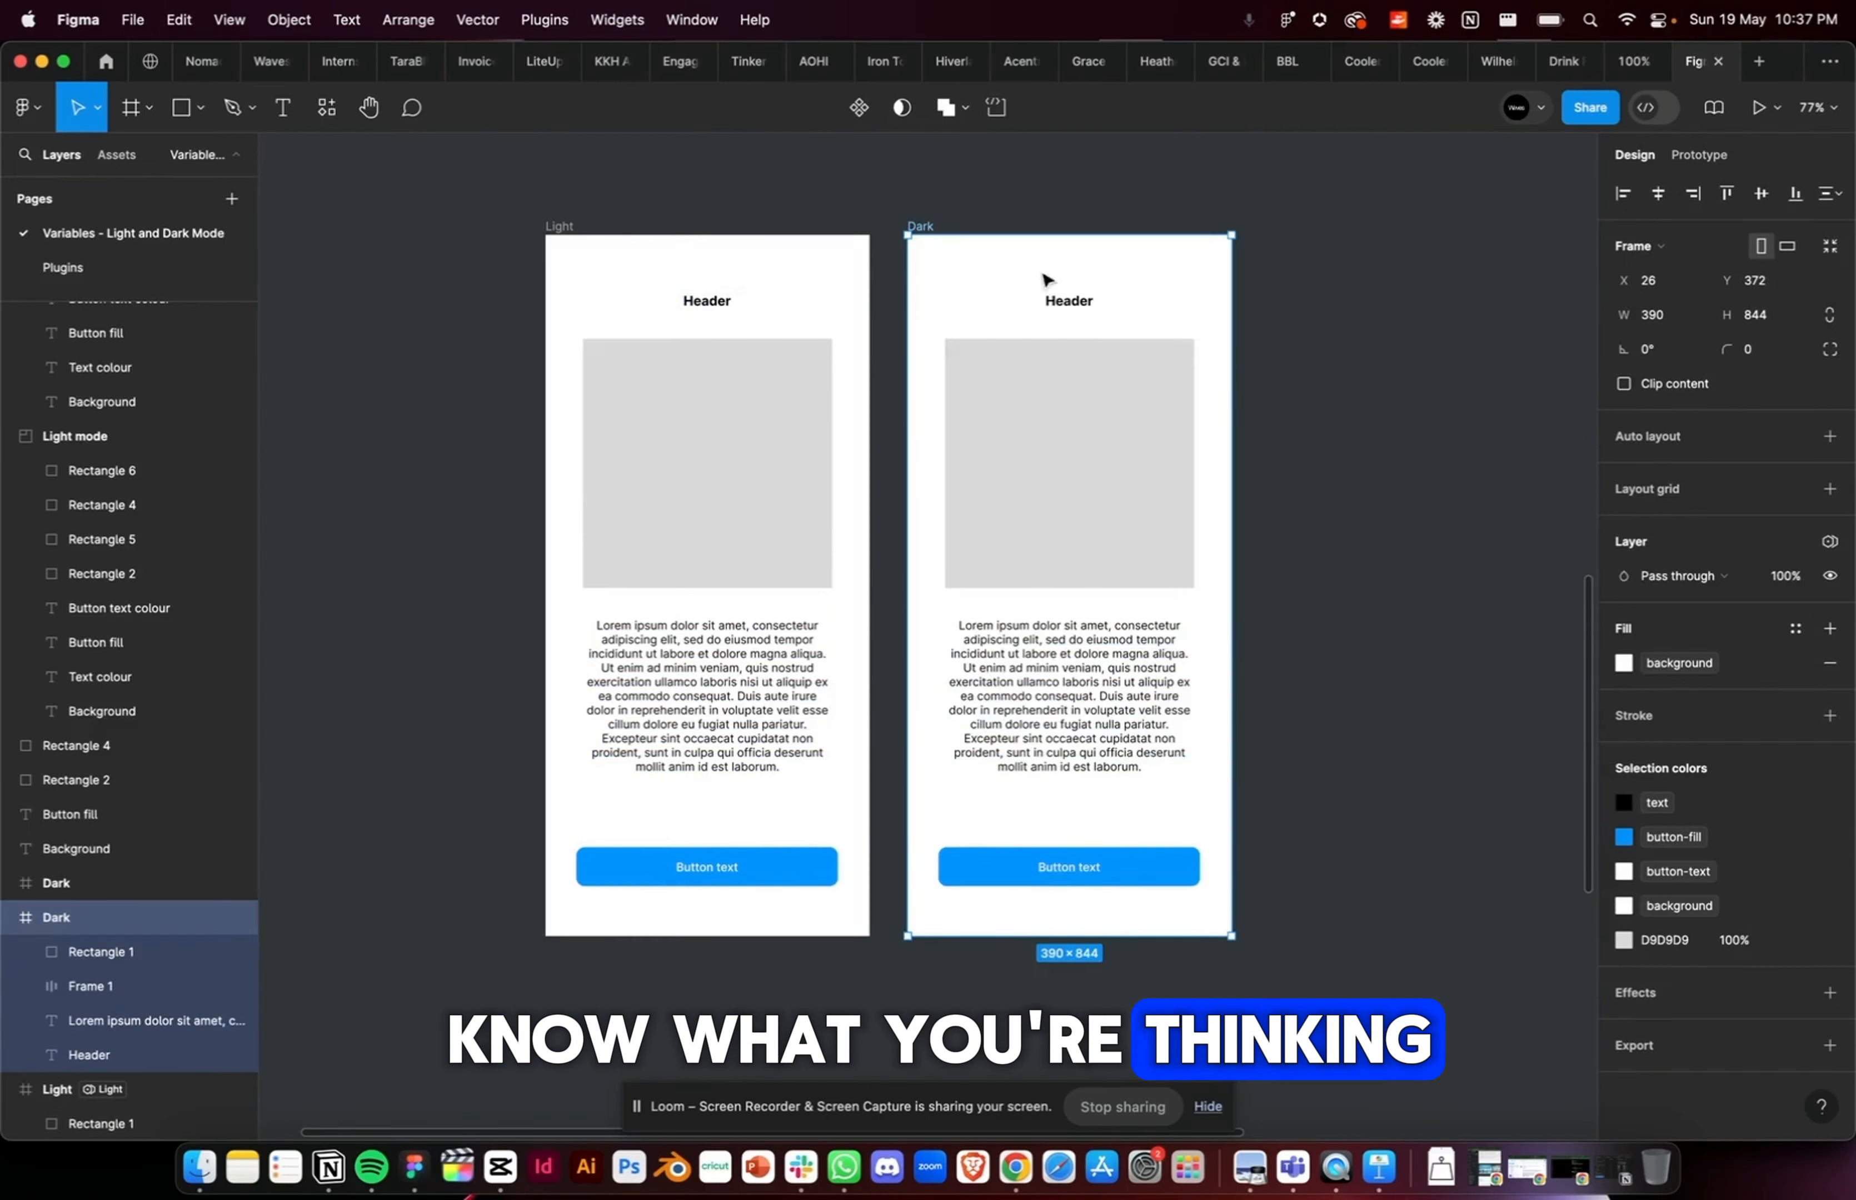
scroll(1049, 311, right, 2)
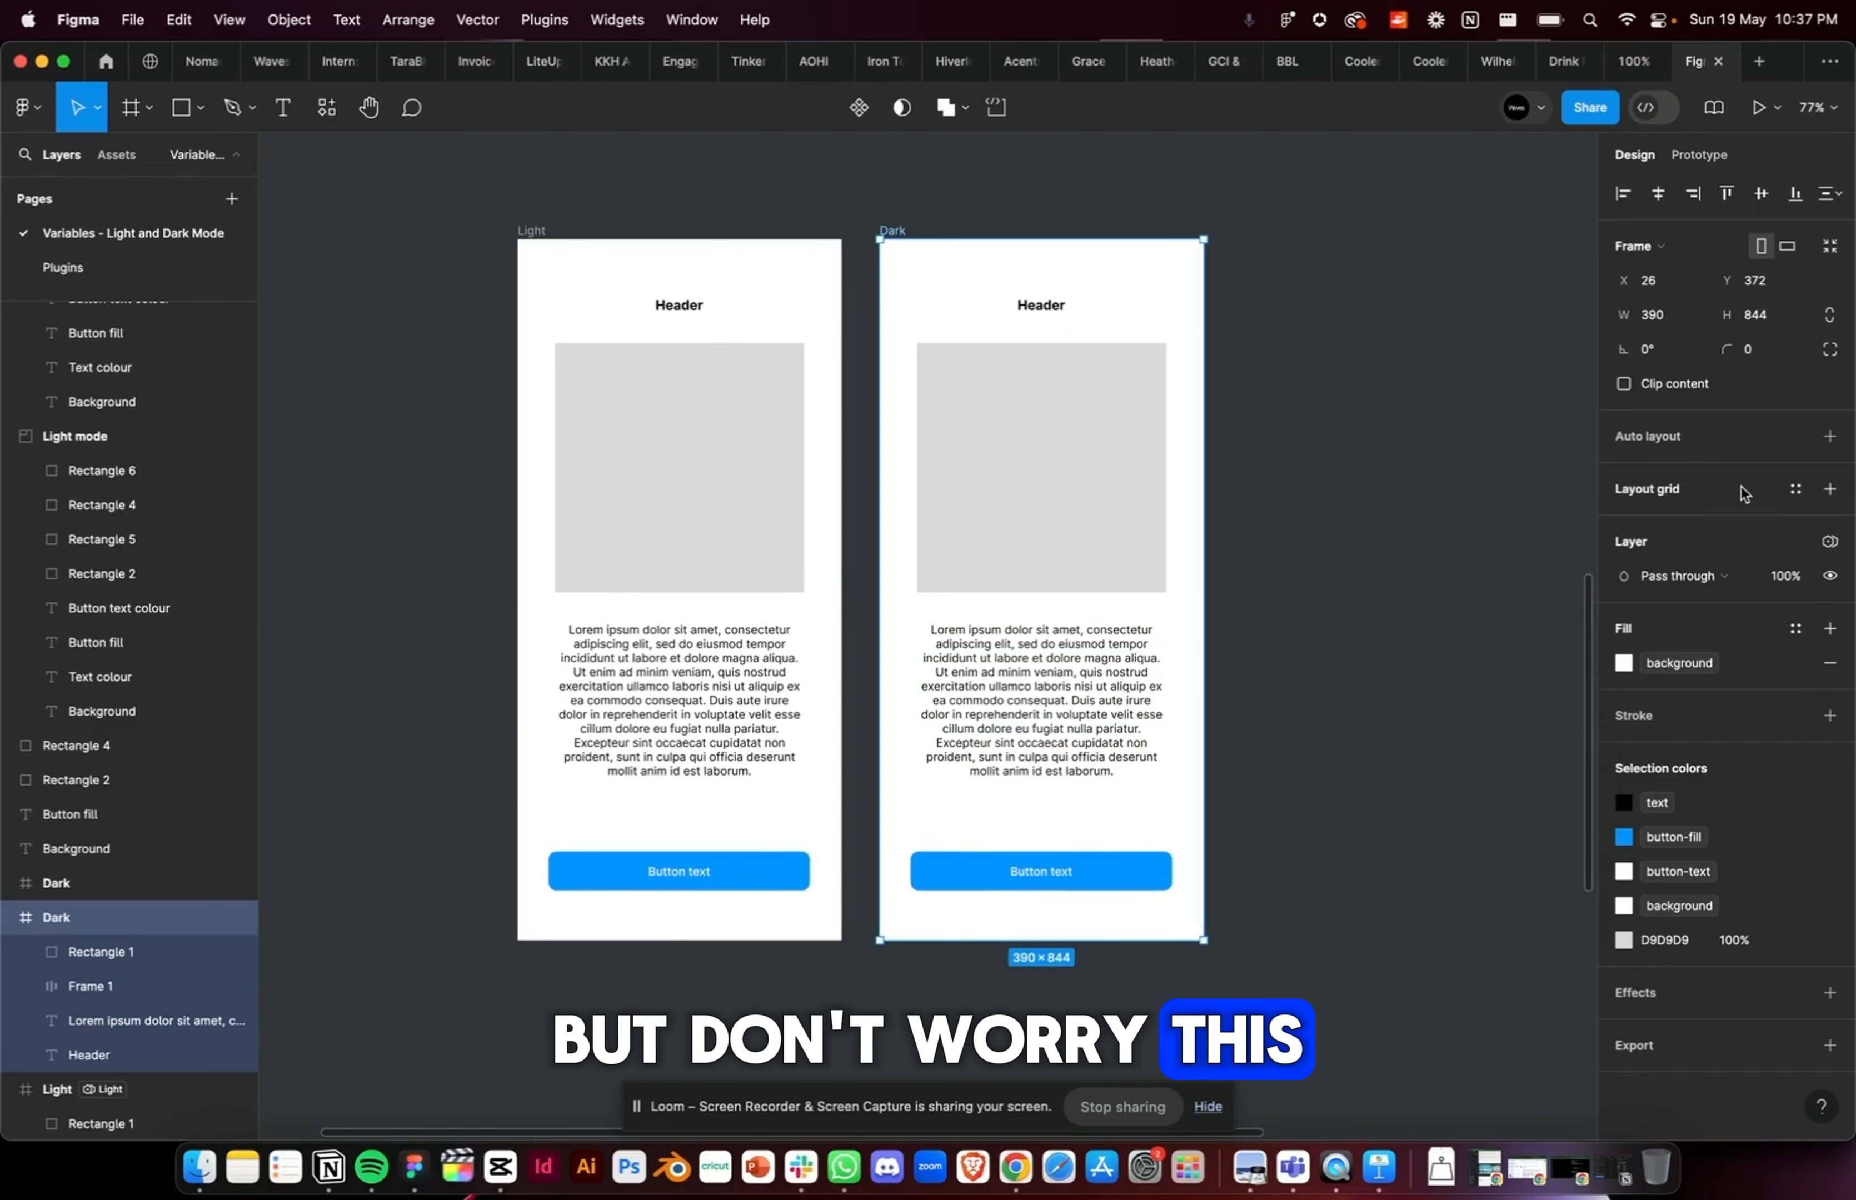
click(1831, 544)
mouse_move(1744, 609)
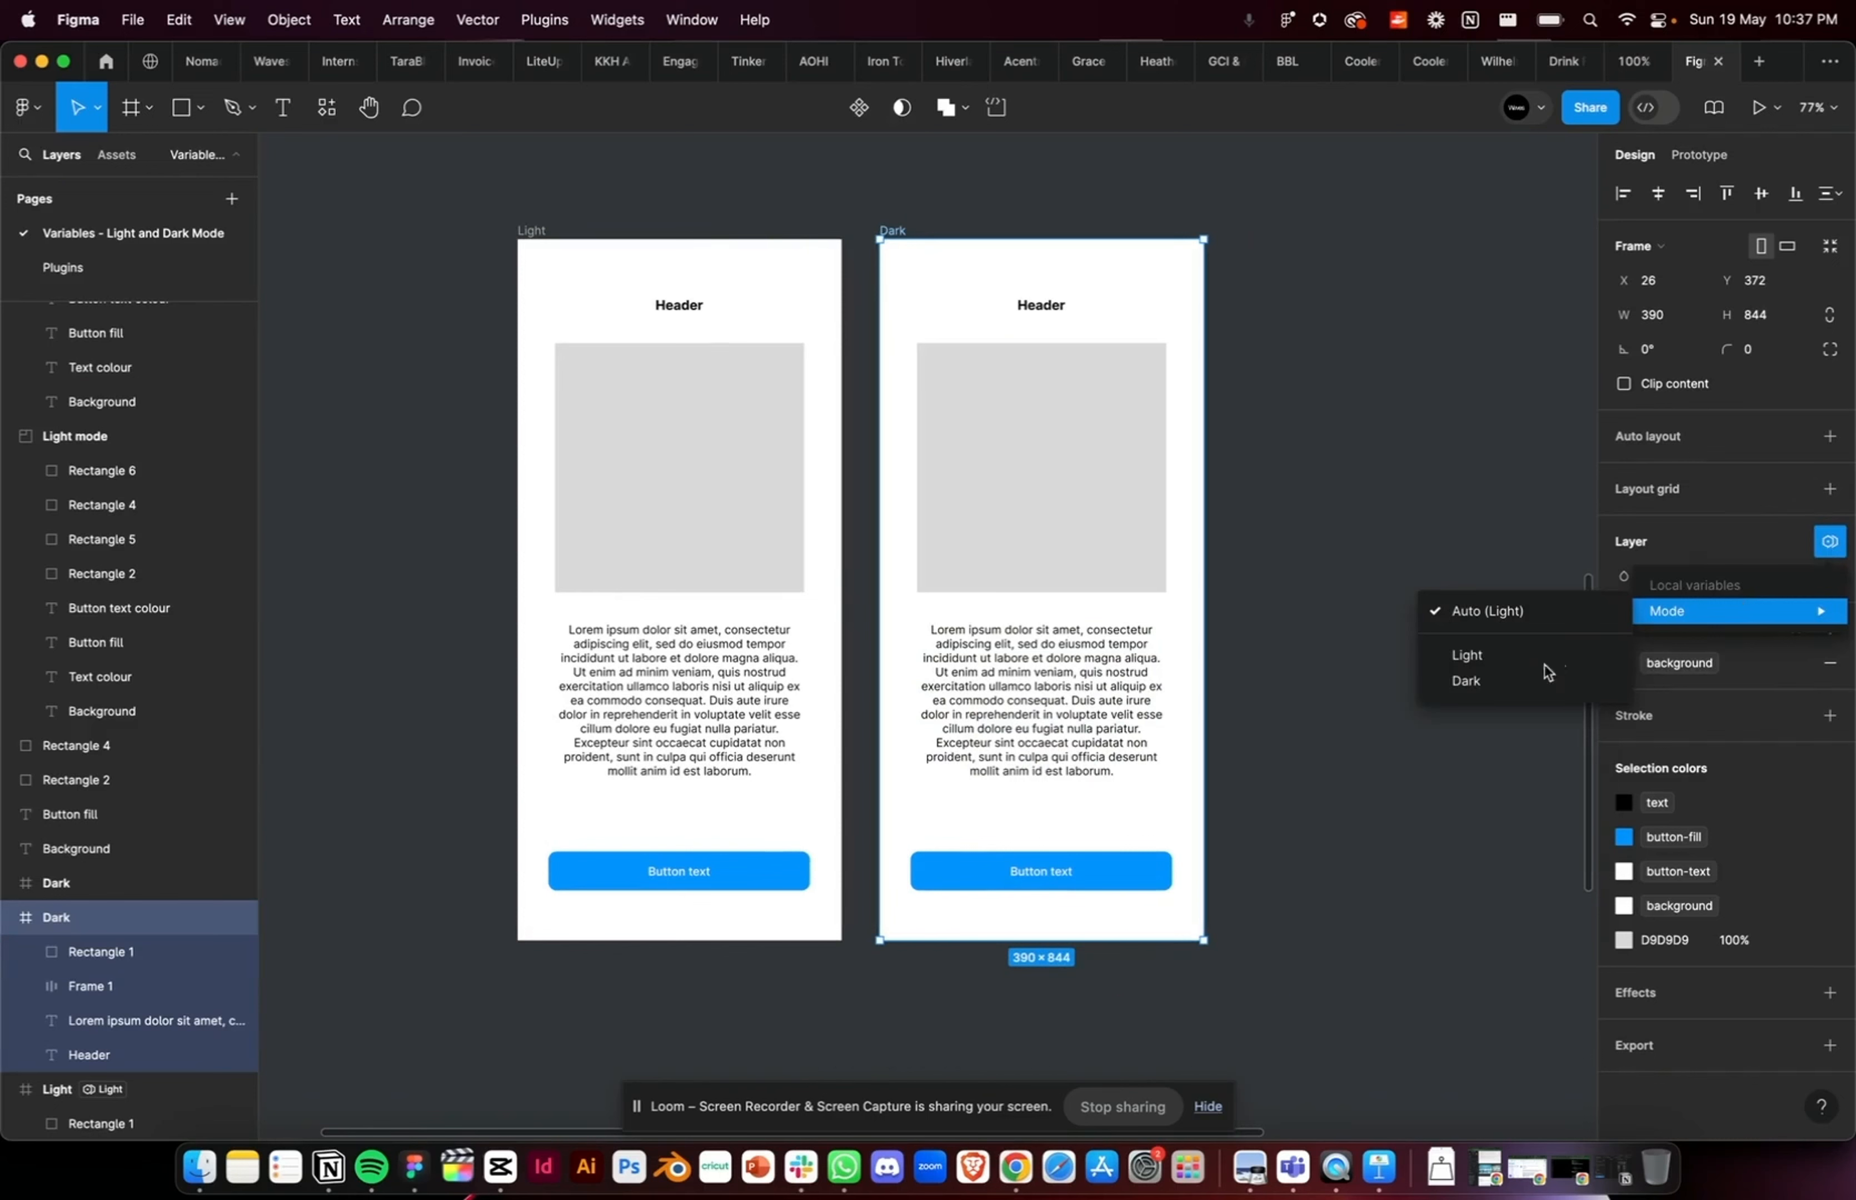
click(1510, 683)
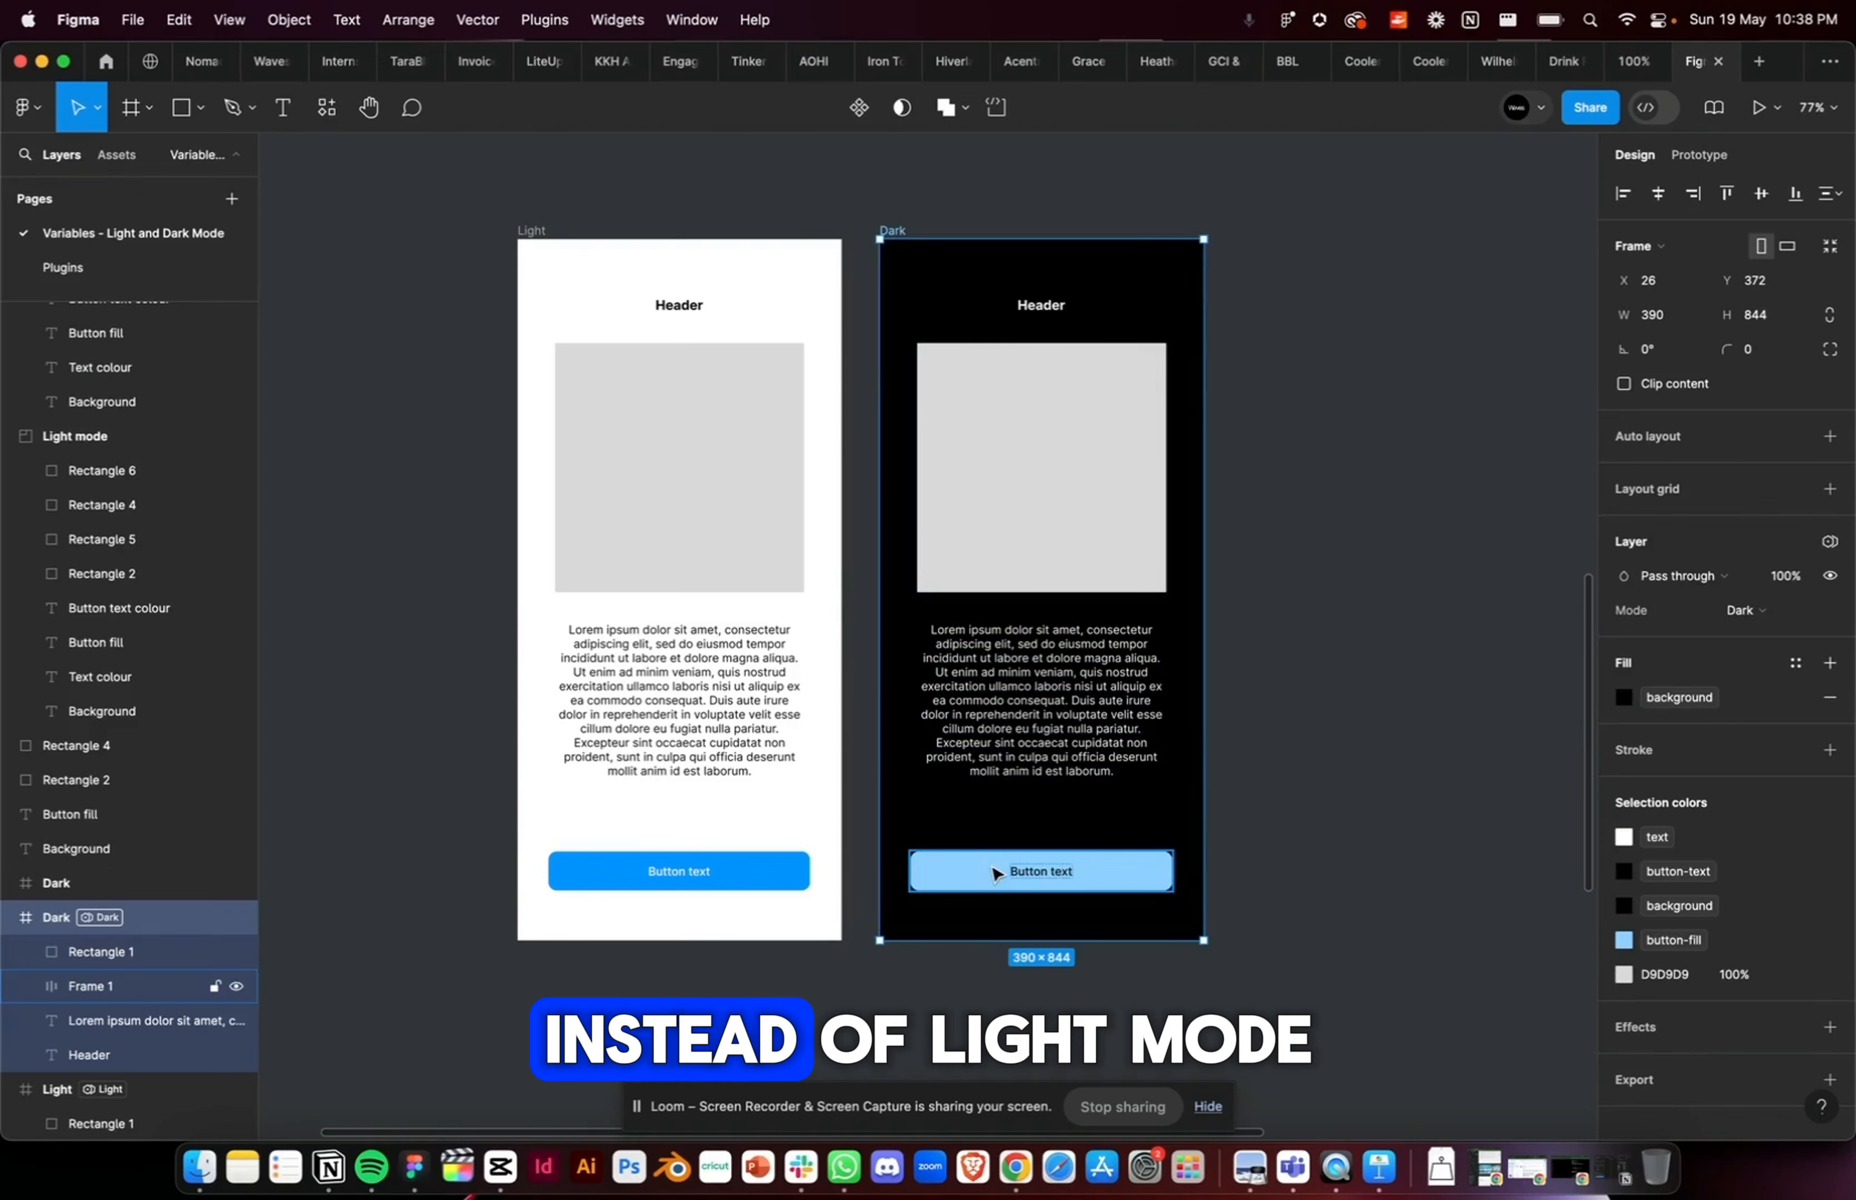
click(1305, 584)
scroll(1306, 584, down, 1)
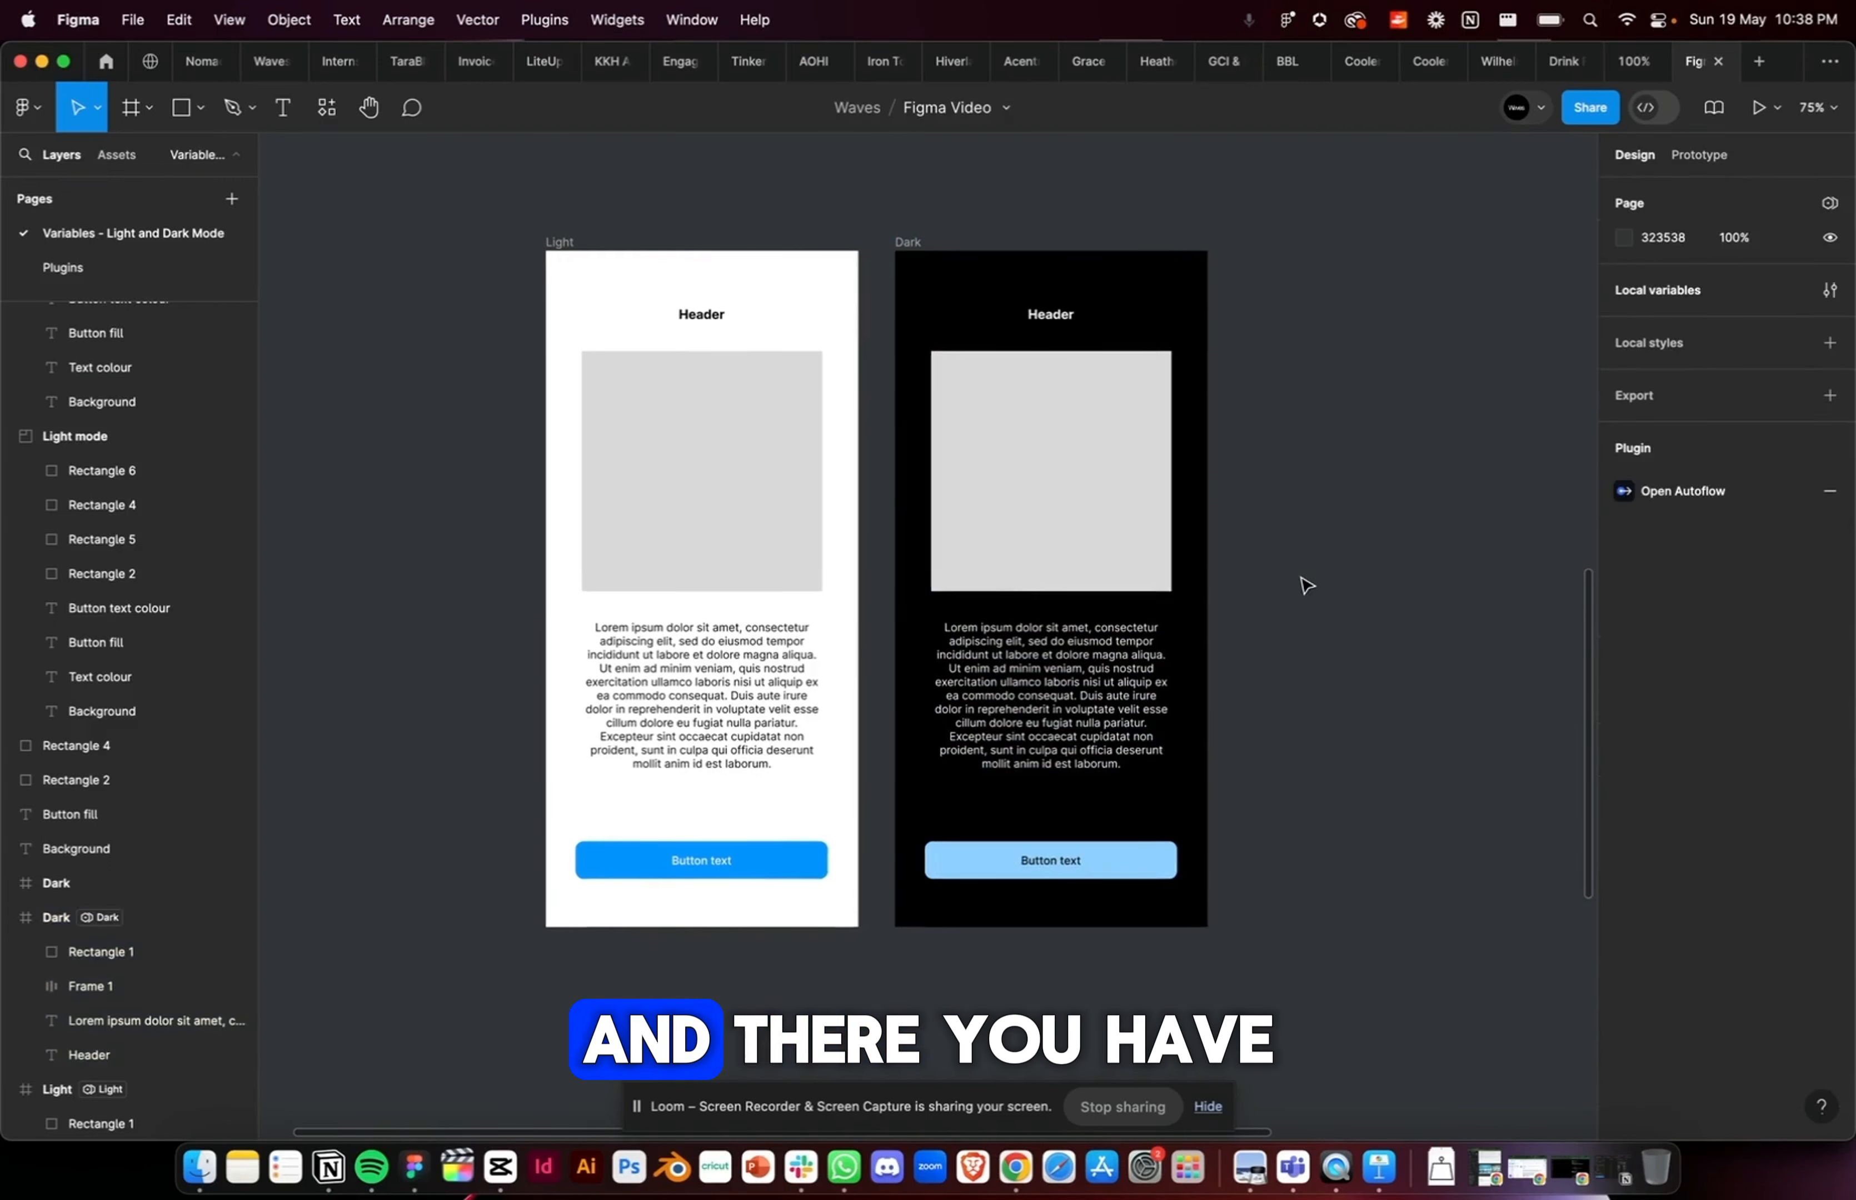
scroll(1307, 585, left, 3)
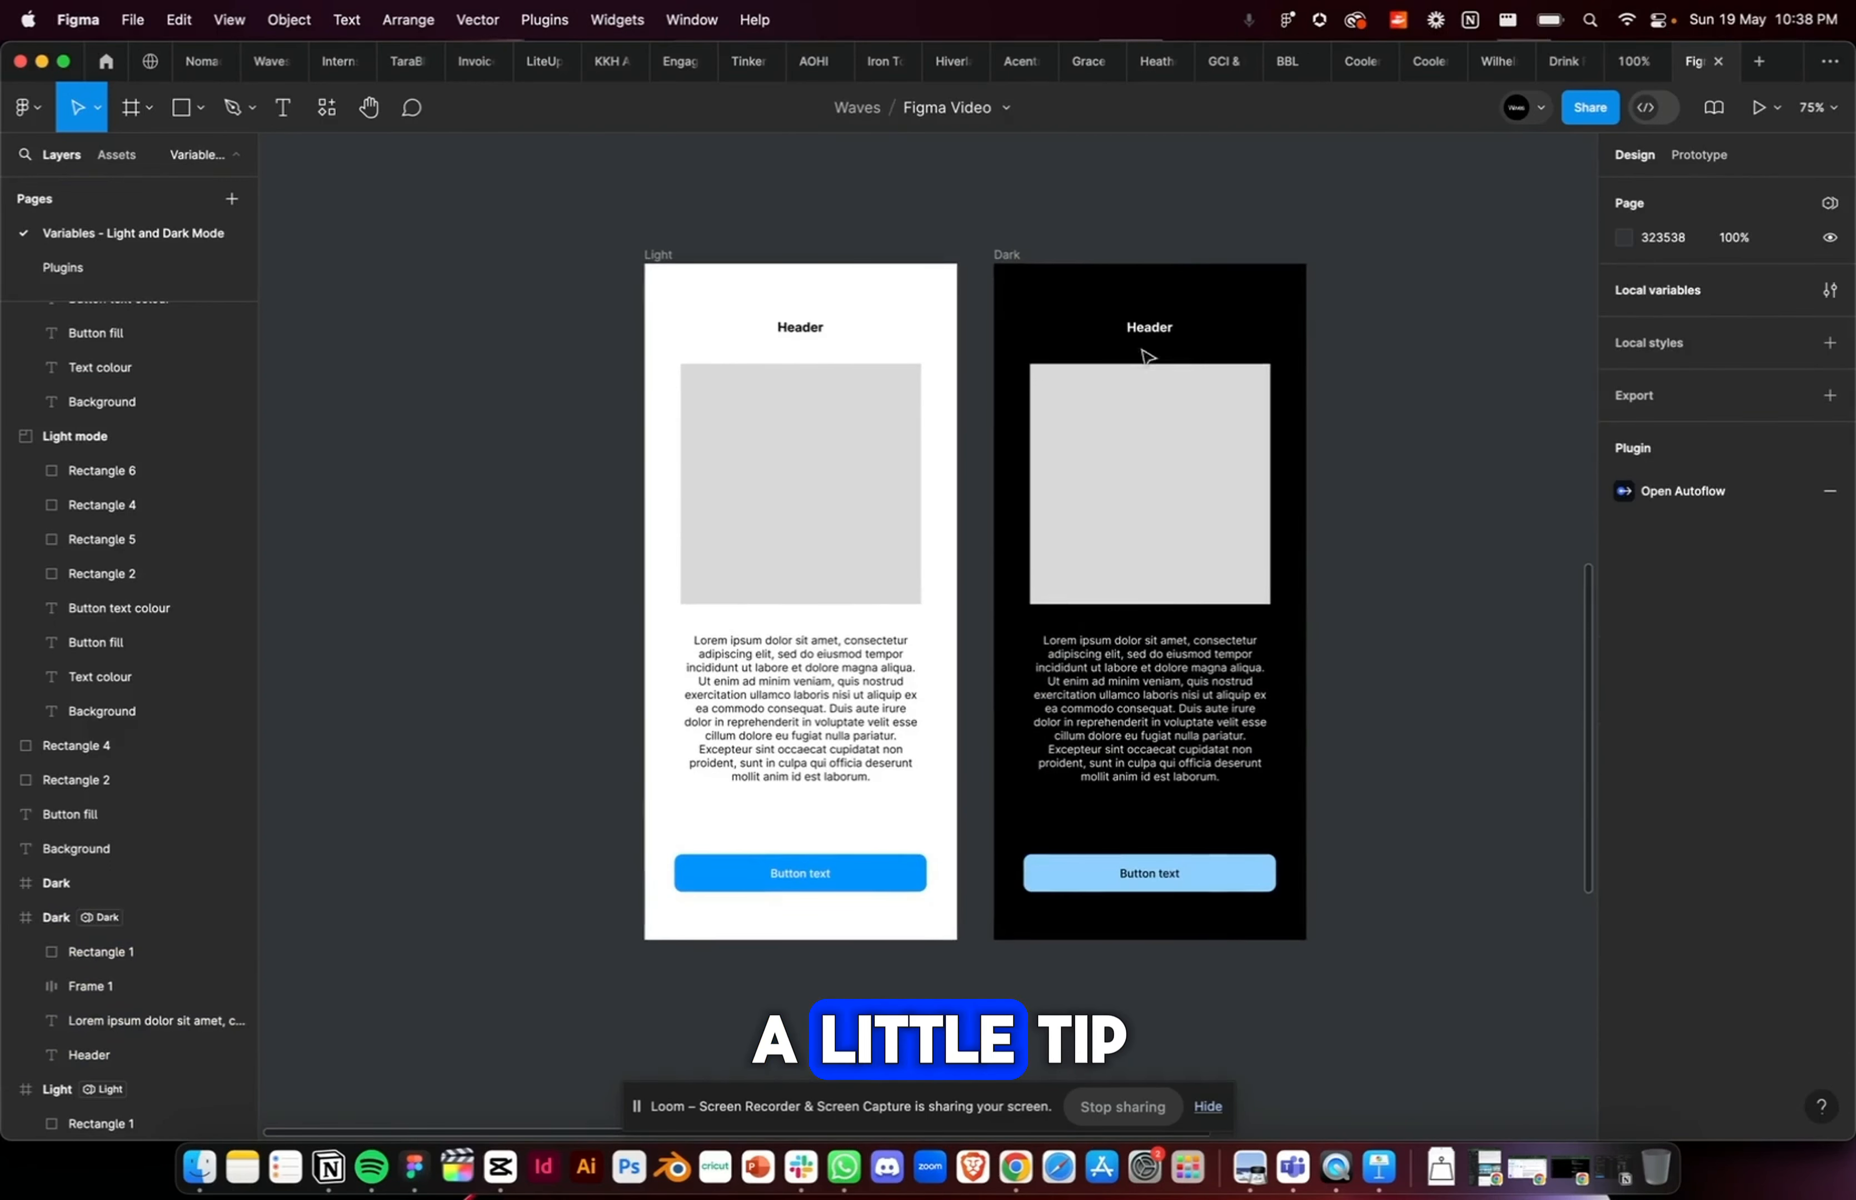
Step: Toggle the Dark frame's variable mode to Light, back to Dark, and to Light again
click(1007, 254)
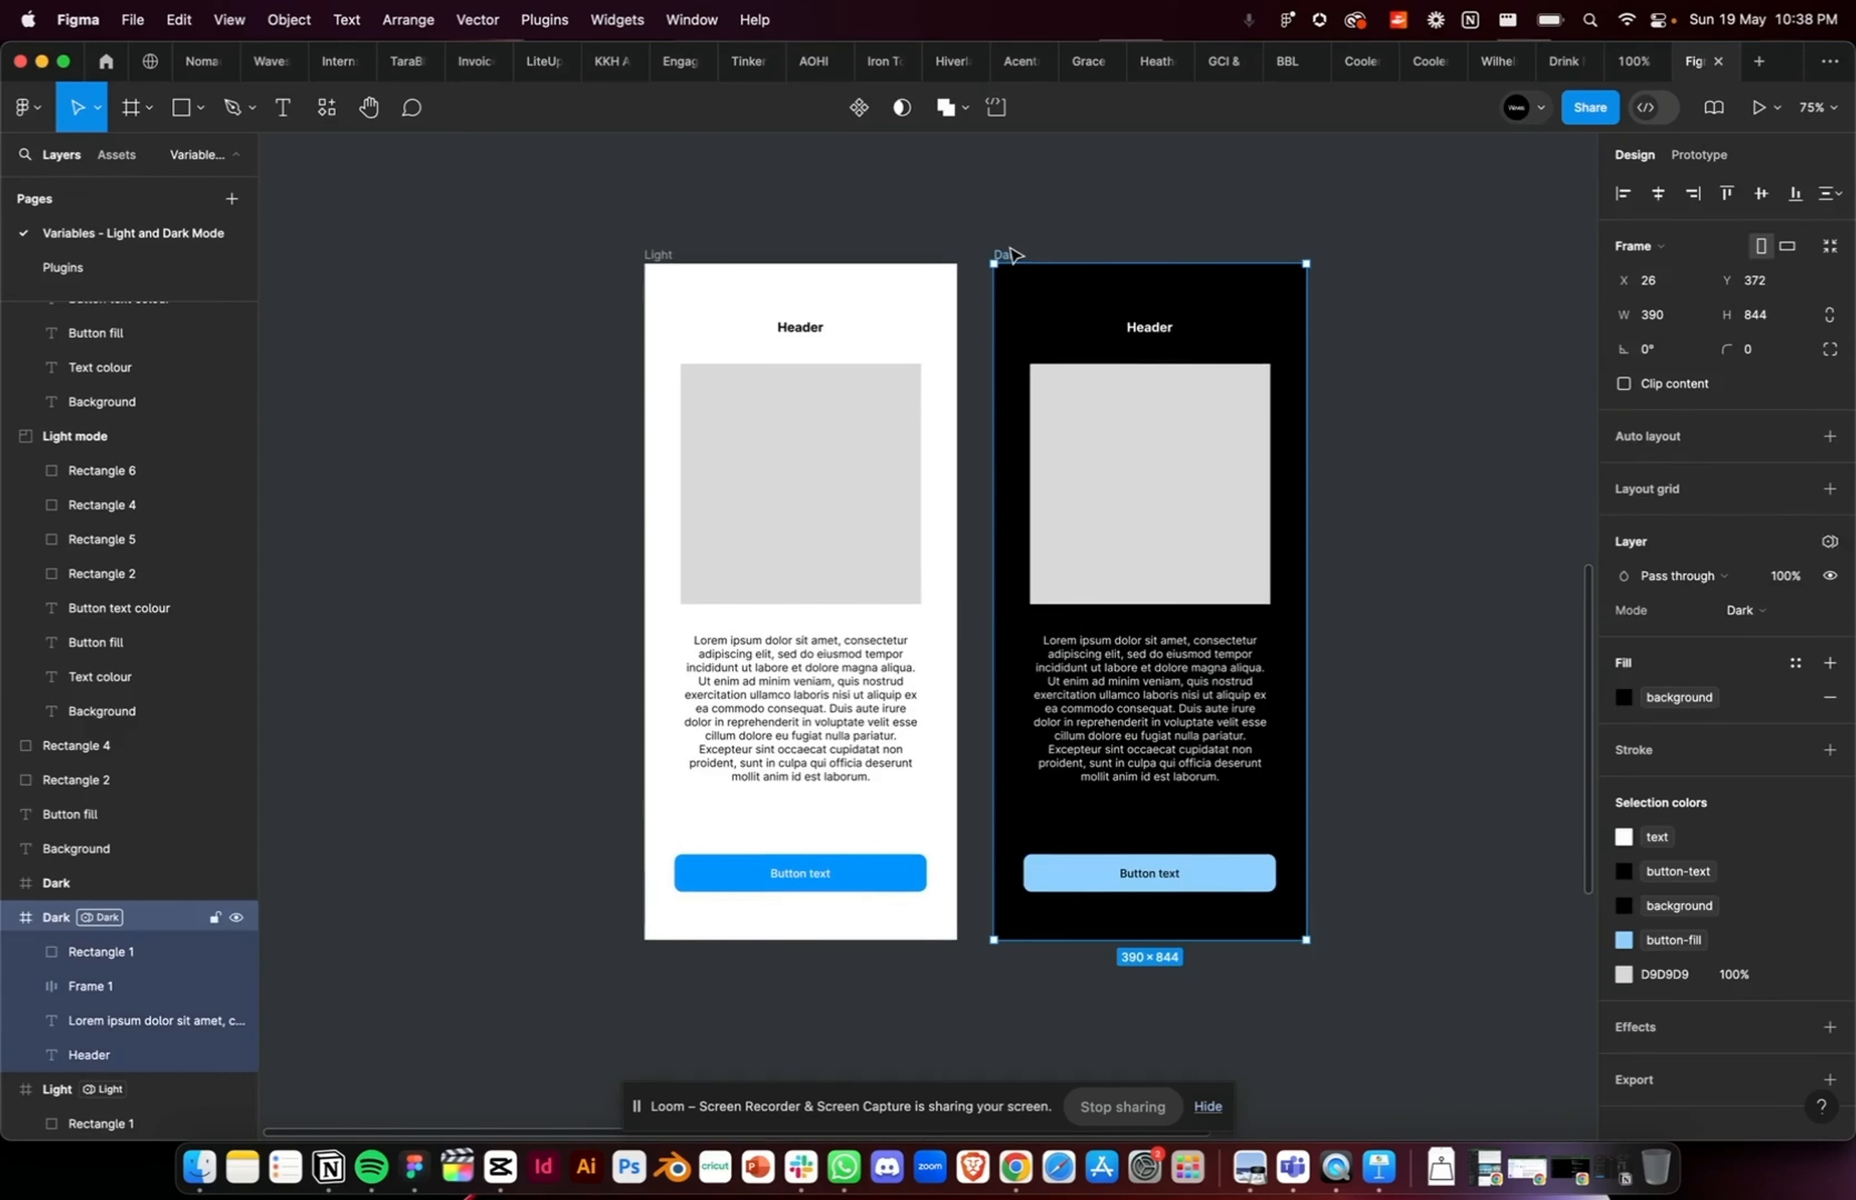
click(1830, 540)
mouse_move(1704, 619)
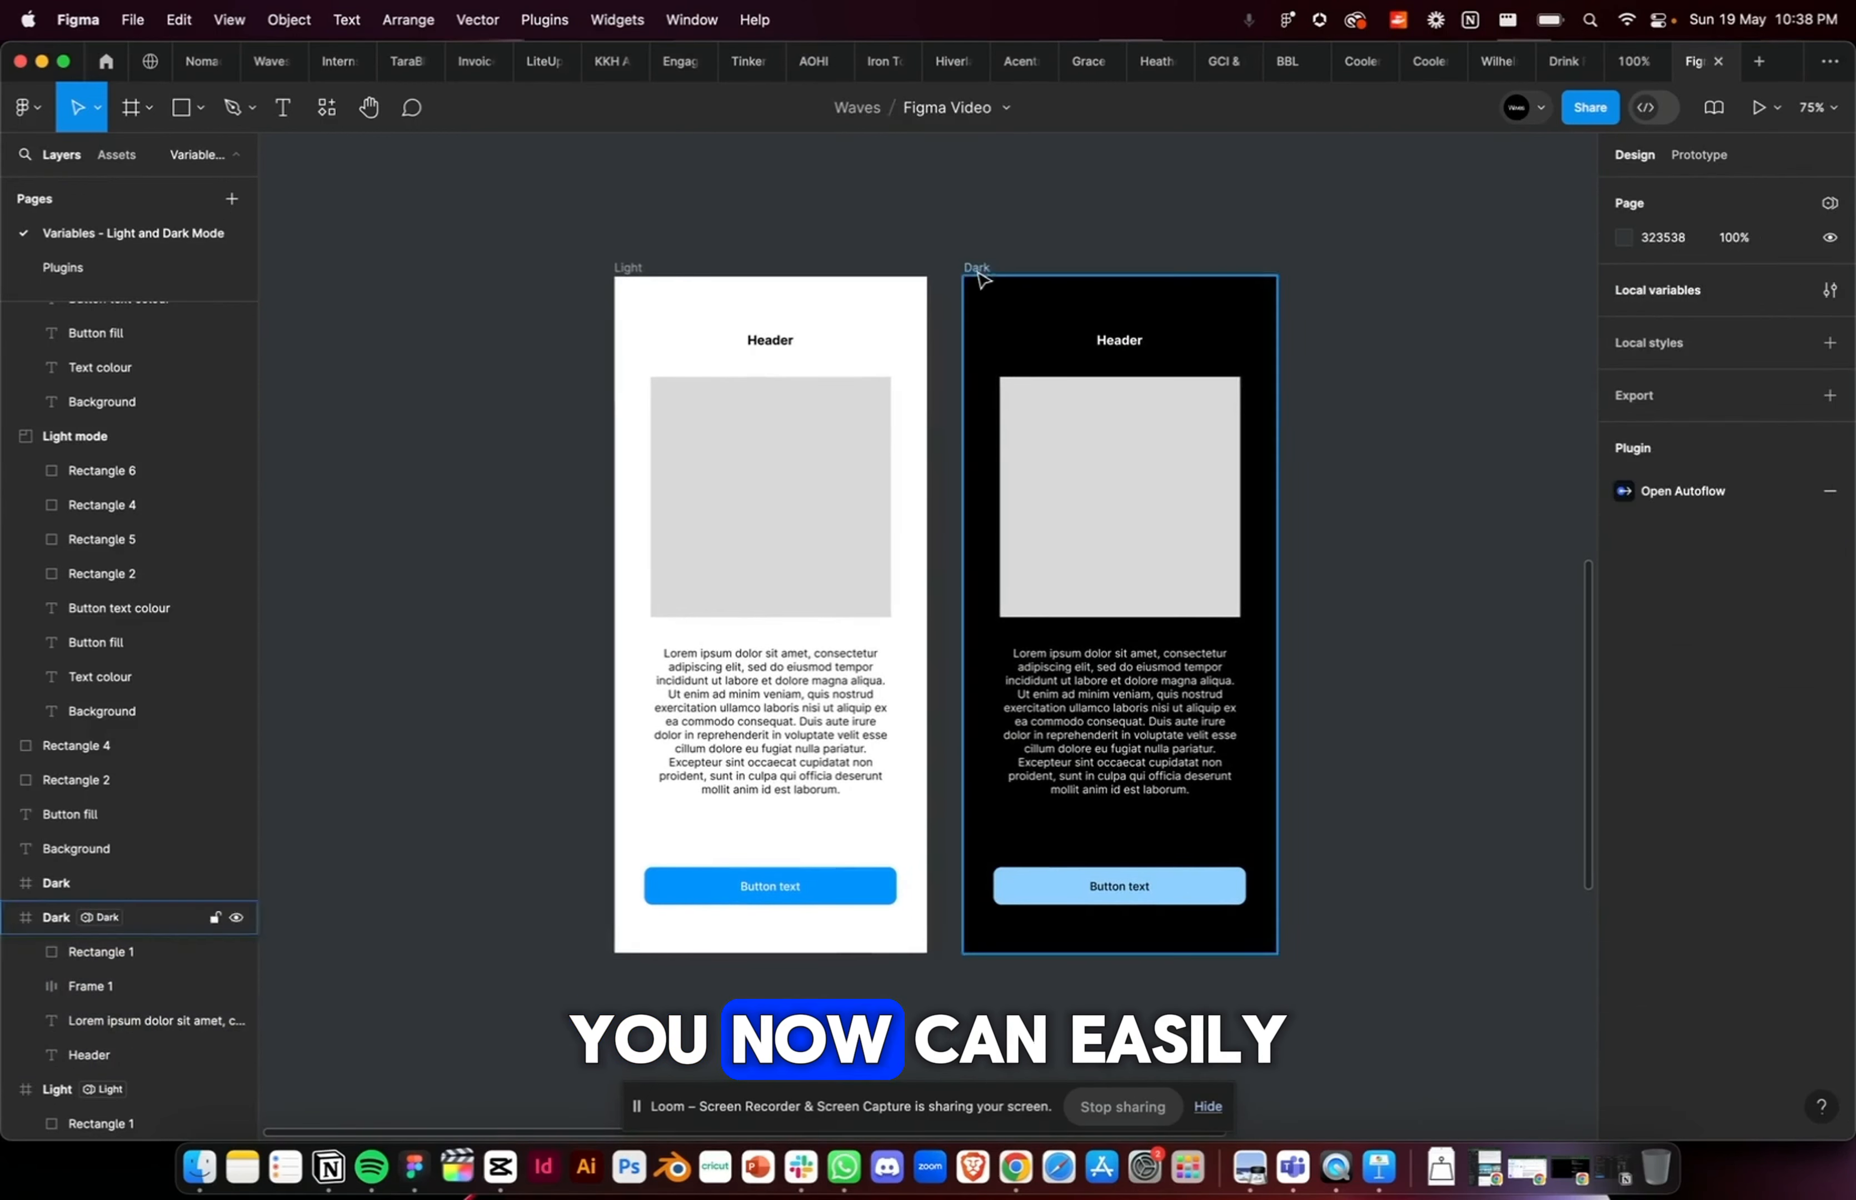
click(978, 274)
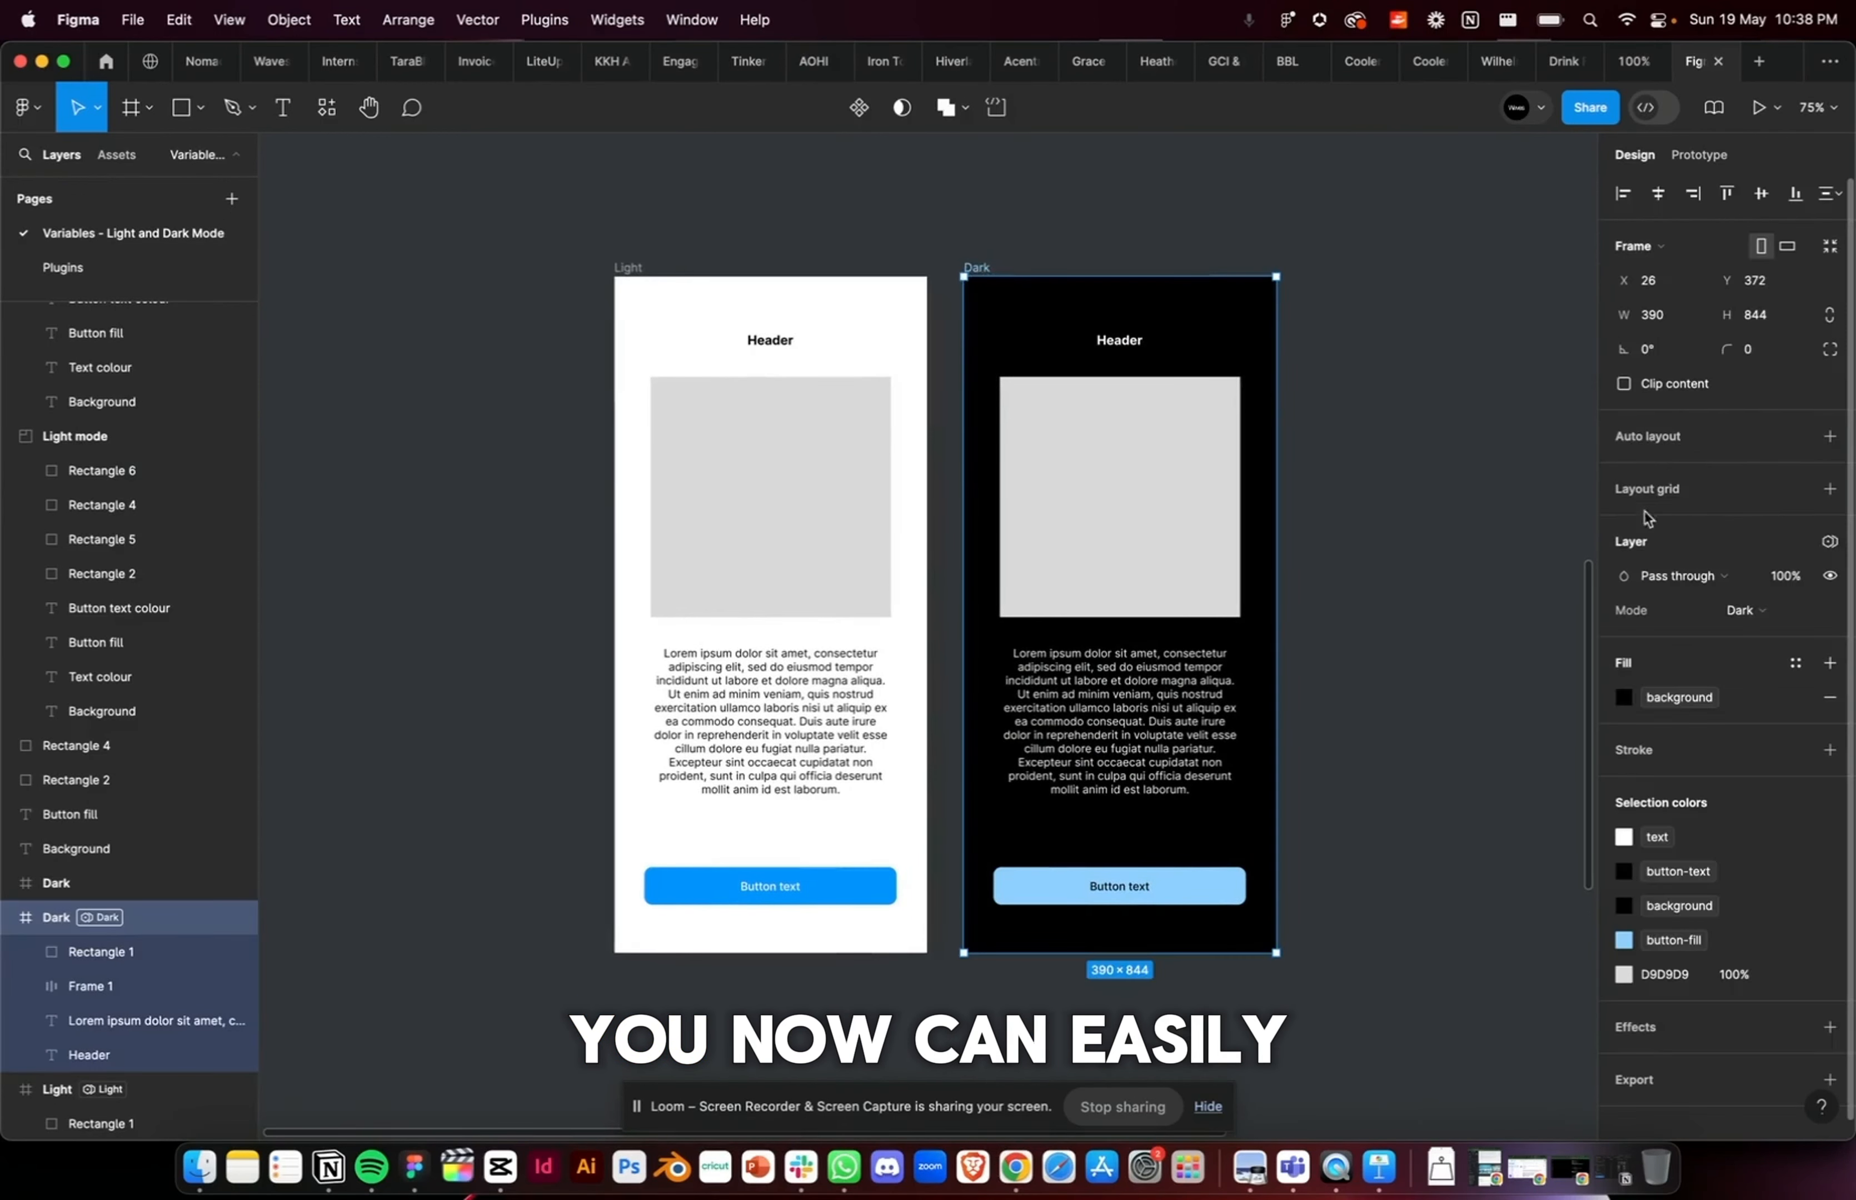
click(1830, 541)
mouse_move(1703, 620)
click(1498, 651)
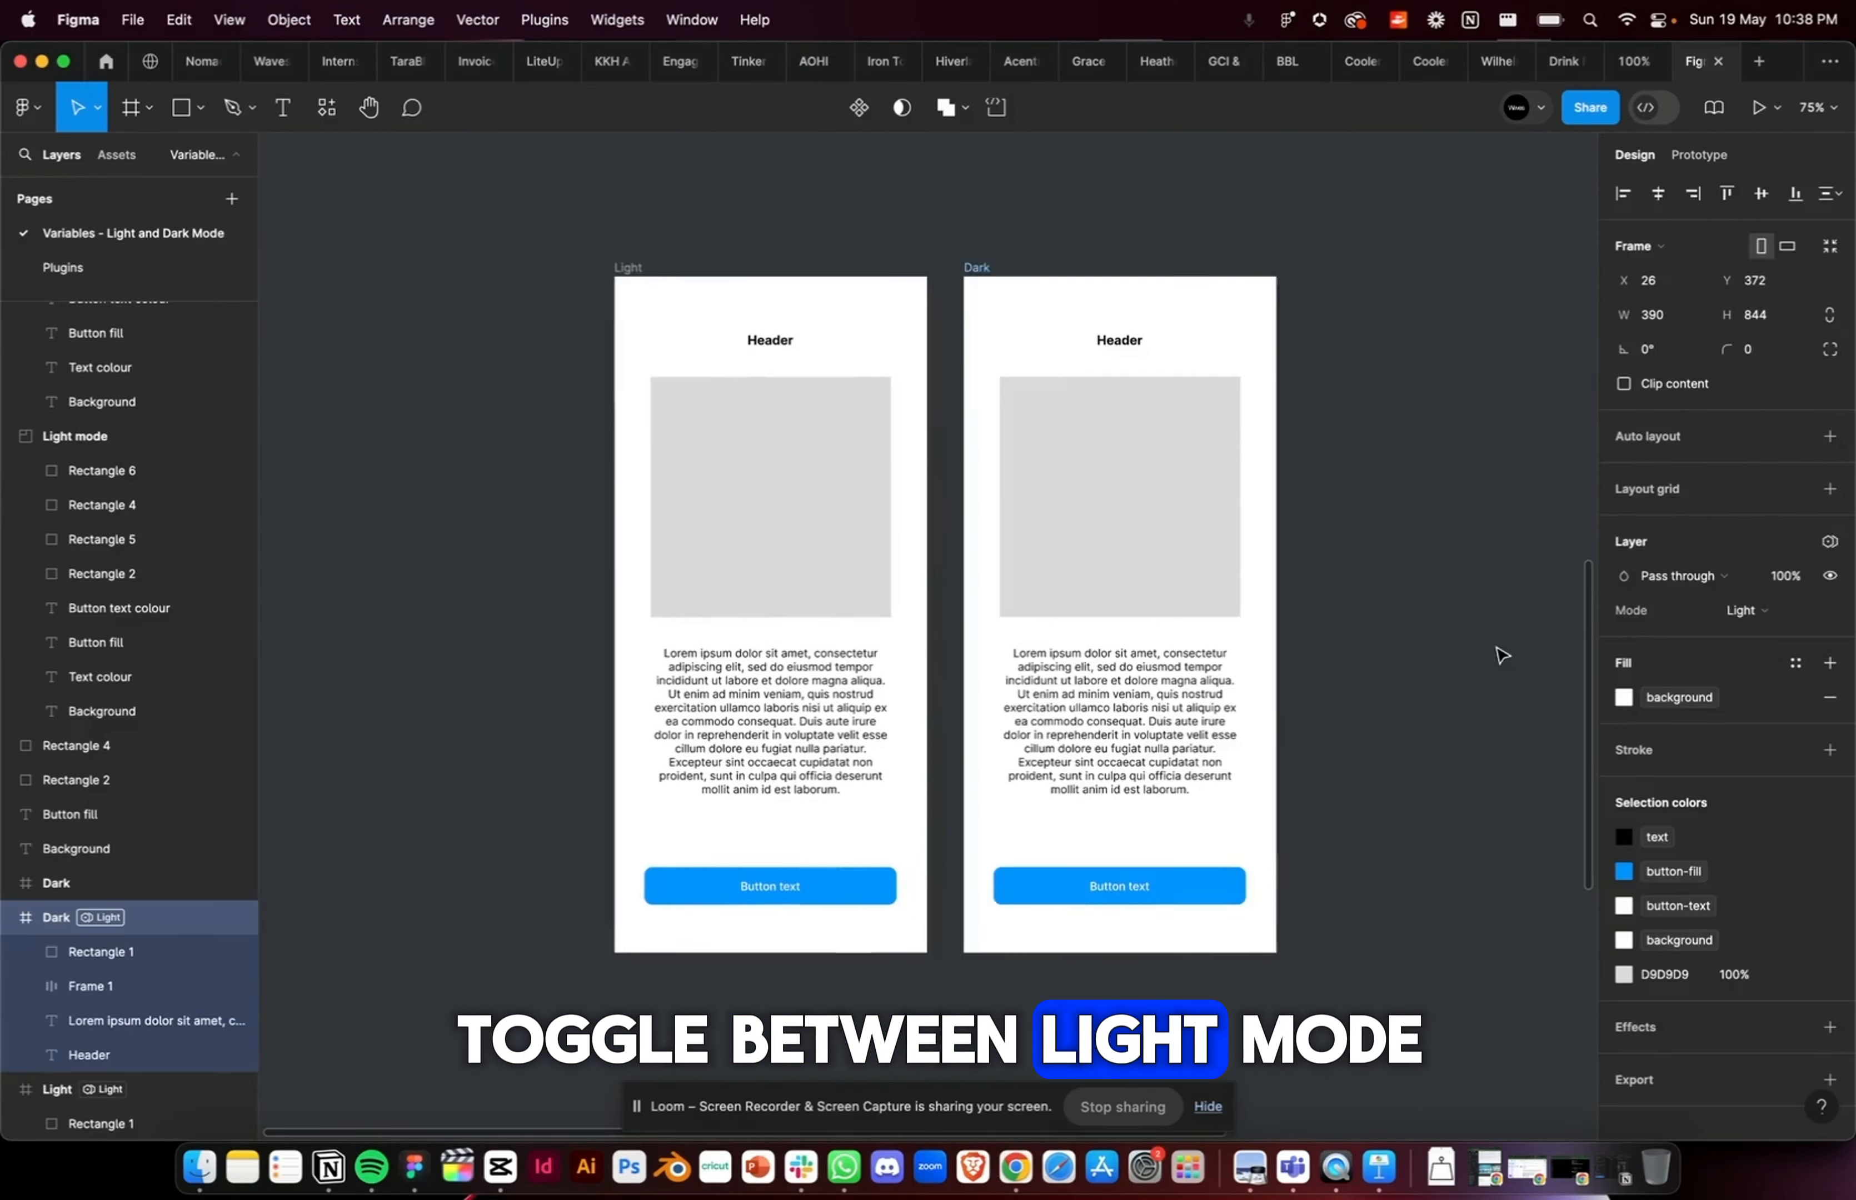
click(1831, 540)
click(1512, 682)
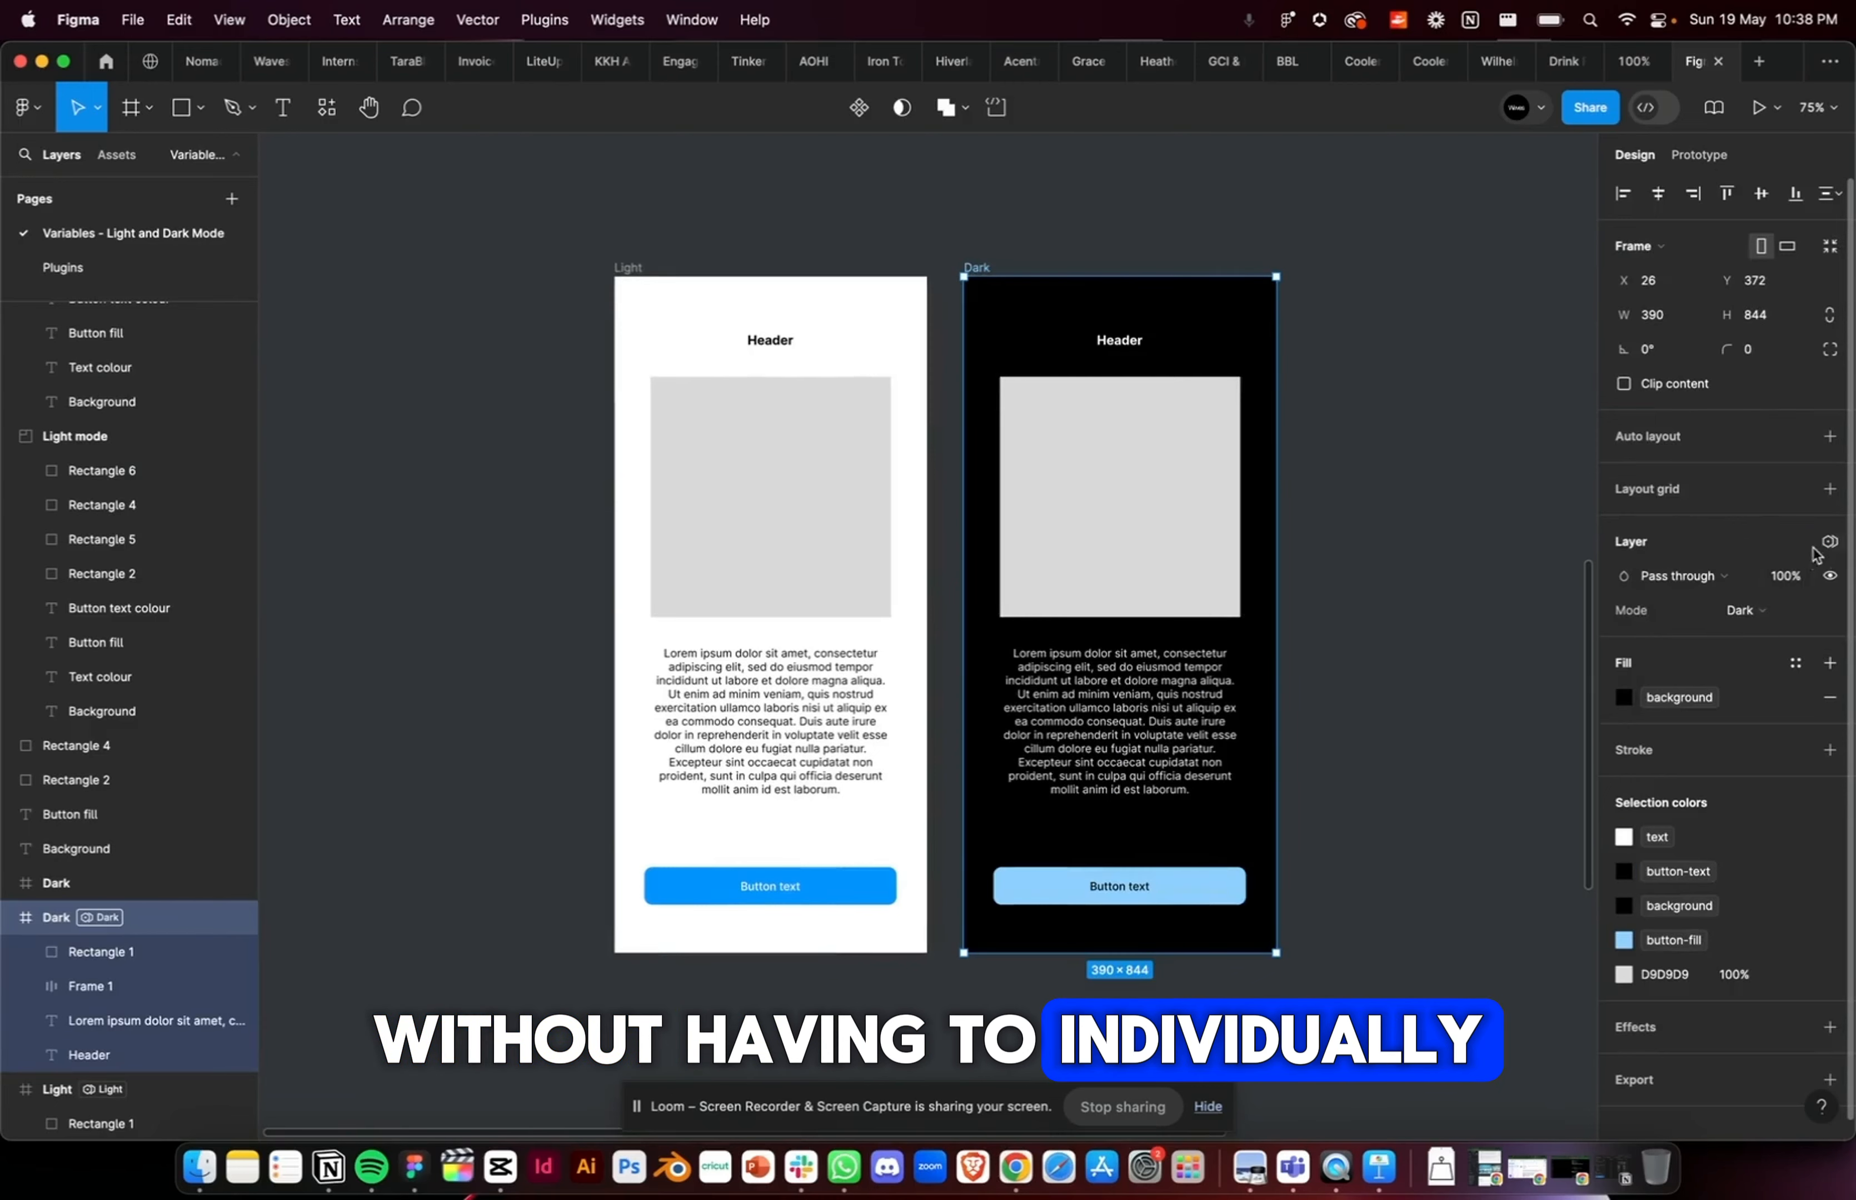
click(1830, 543)
click(1500, 657)
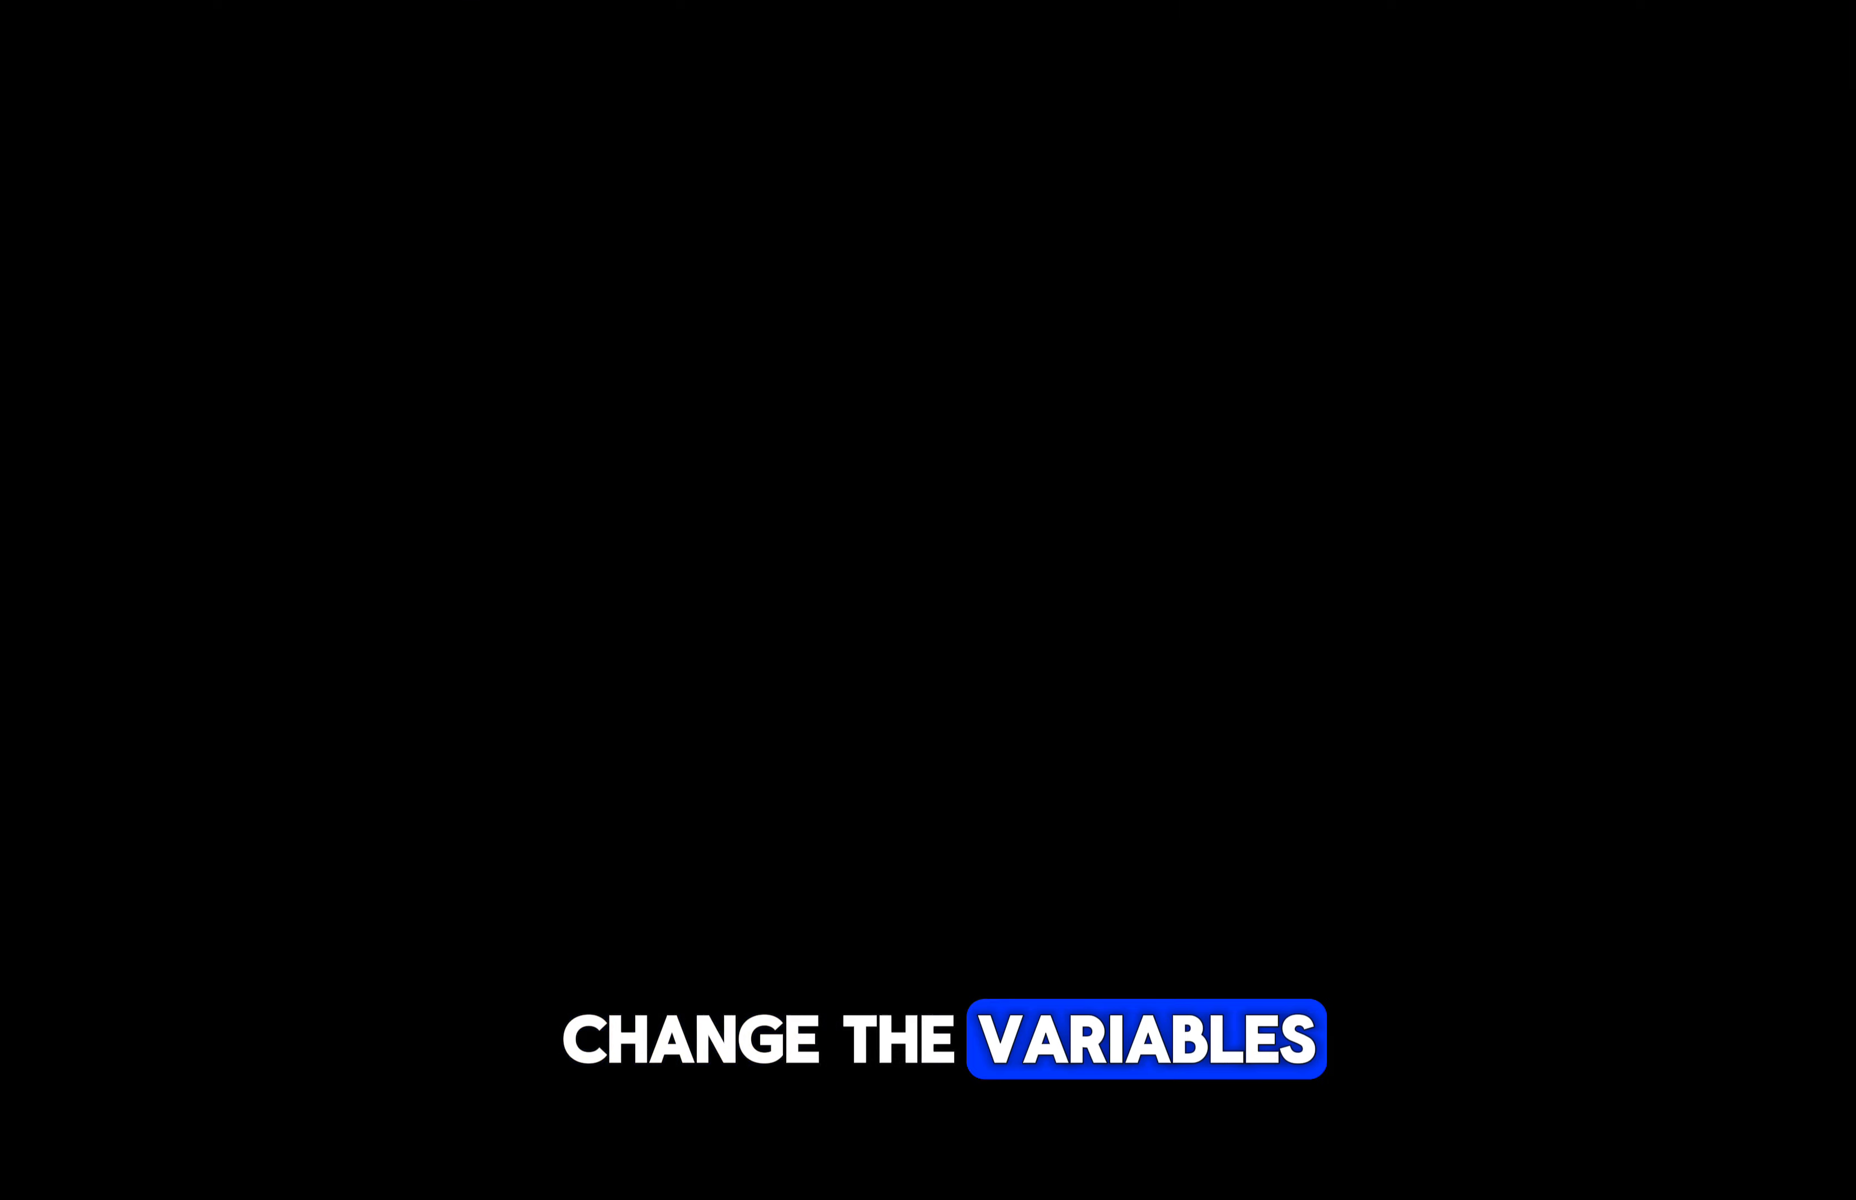